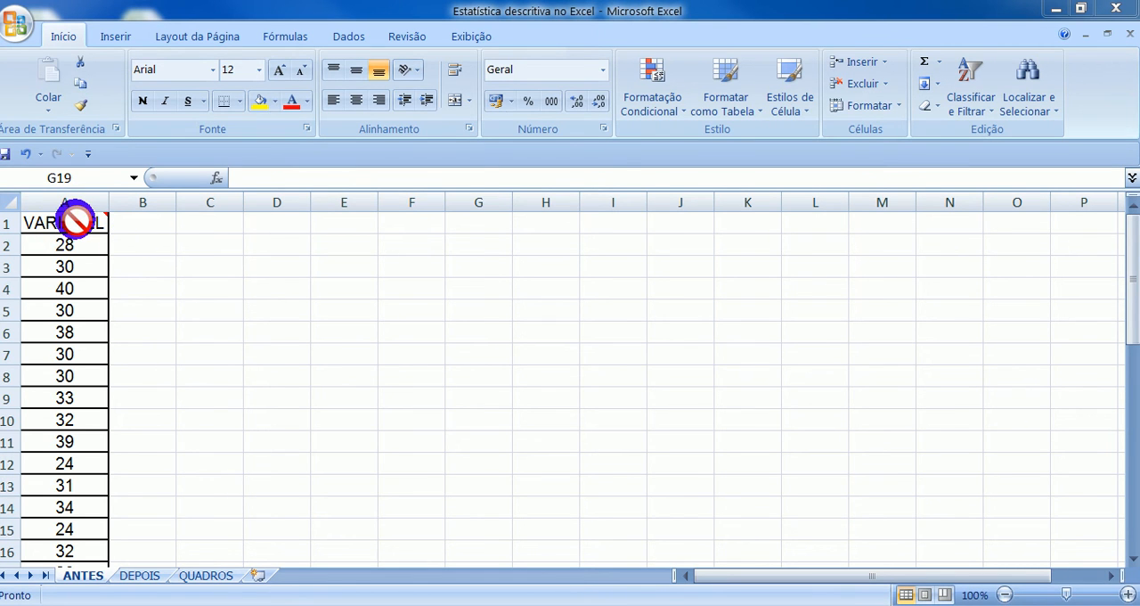
# - Start the Estatística descritiva tool from the data analysis add-in
pyautogui.moveTo(76, 217)
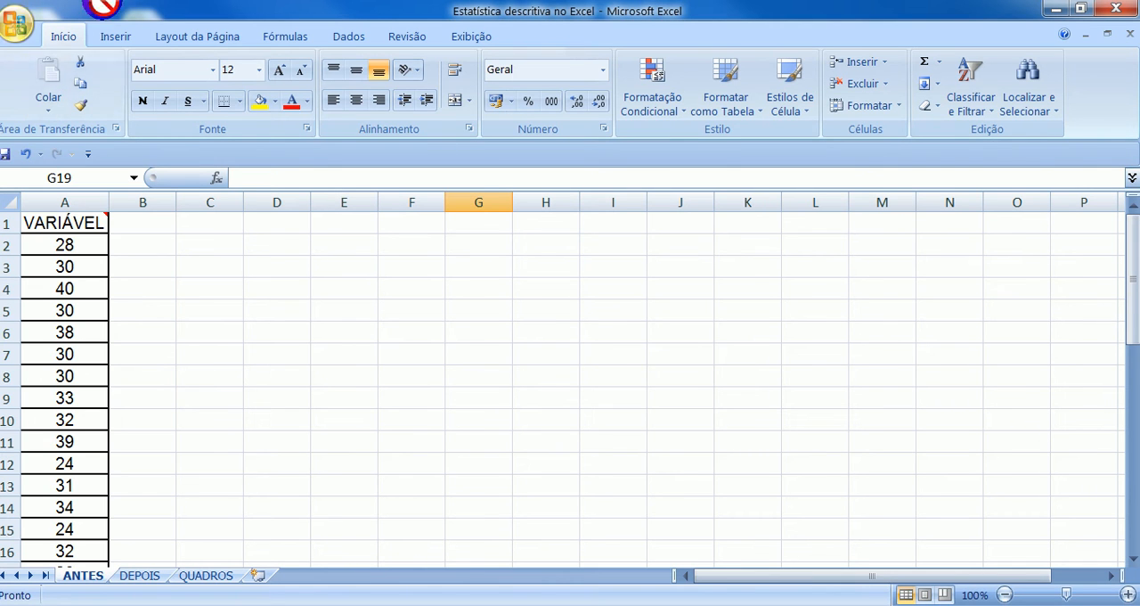
pyautogui.click(353, 34)
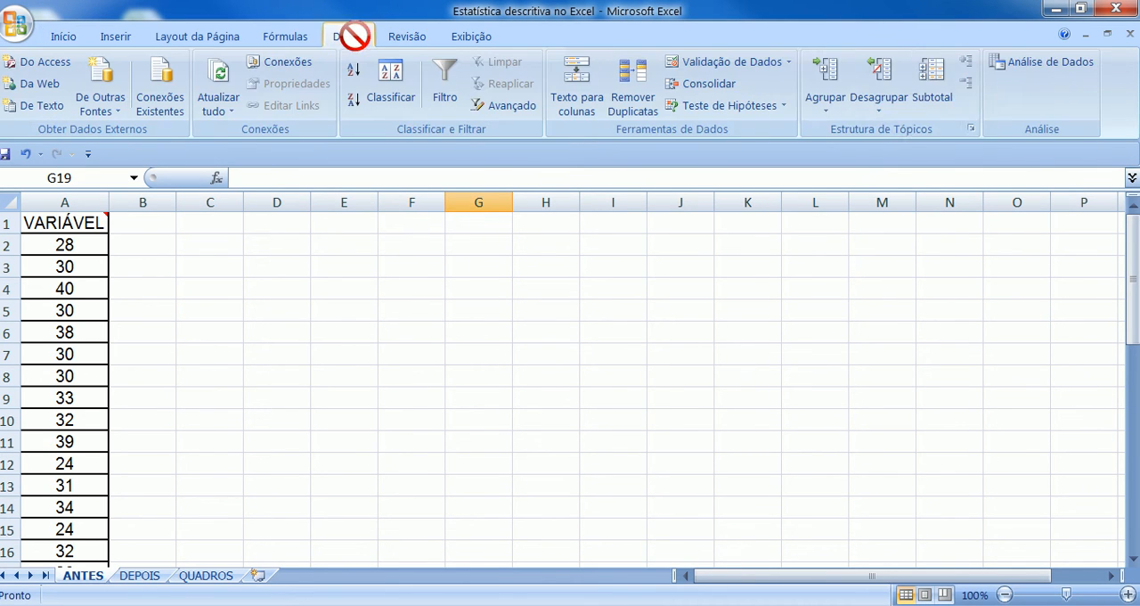
pyautogui.click(1033, 63)
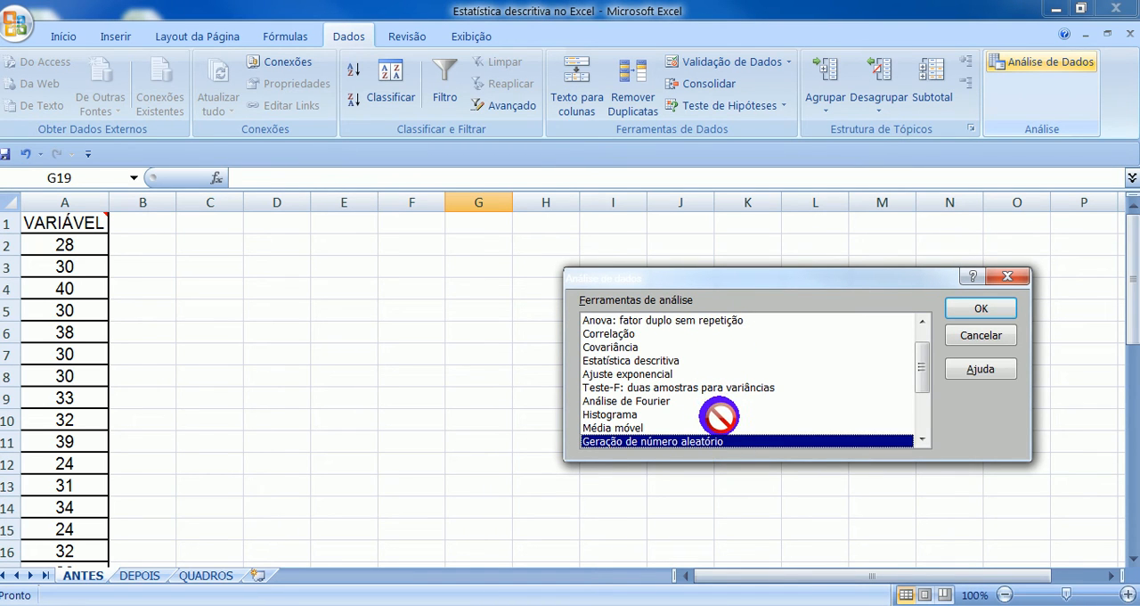
pyautogui.click(646, 360)
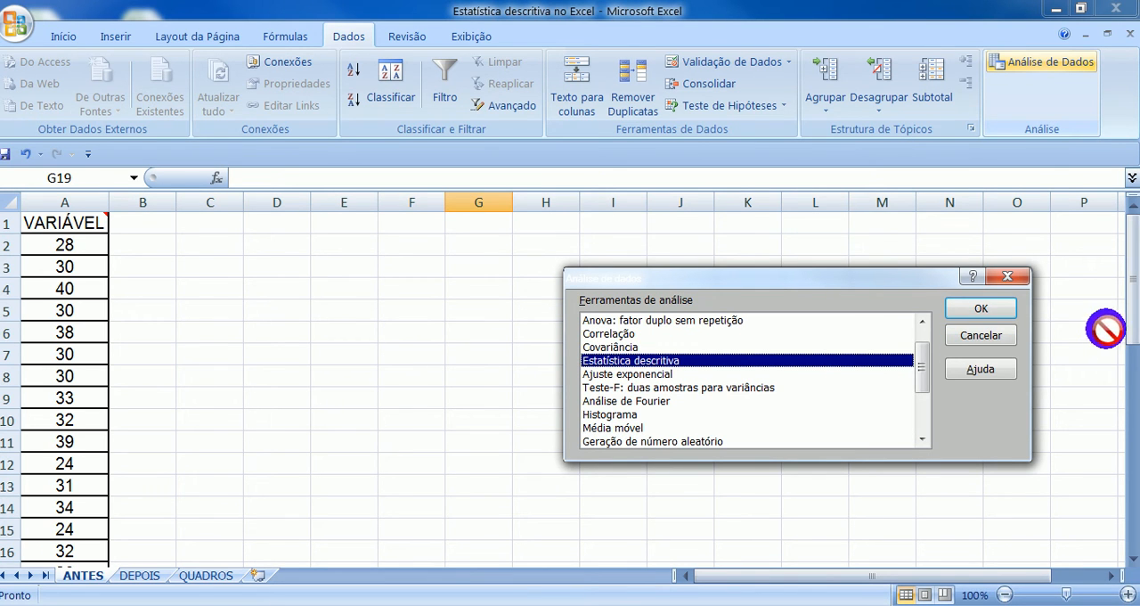
pyautogui.click(981, 309)
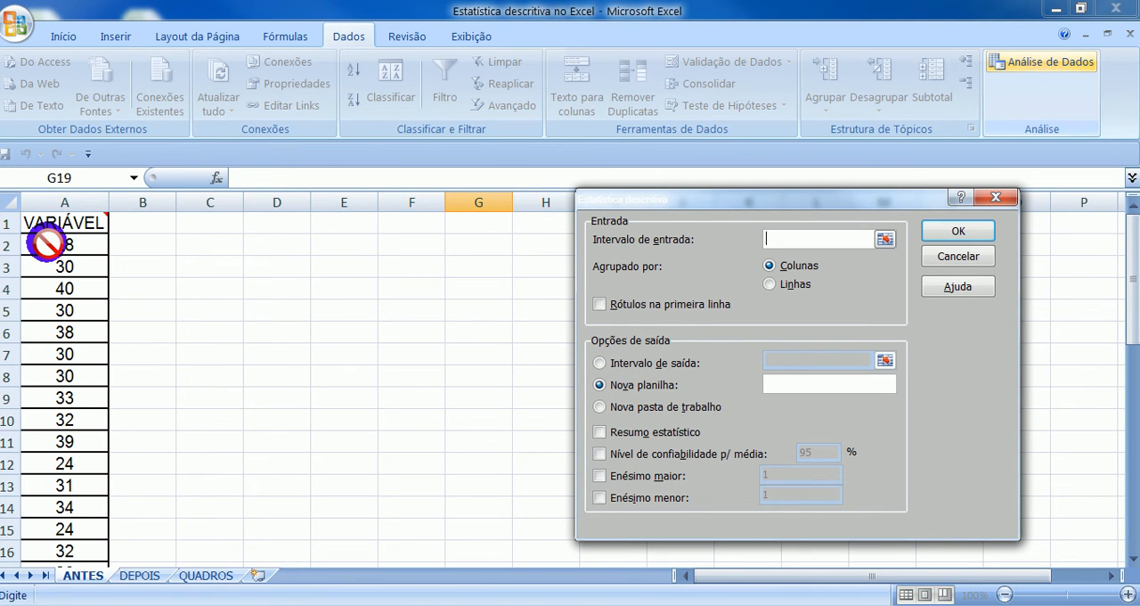
# - Set the analysis input range to $A$2:$A$41 and direct the output to cell $C$1 of the same sheet
pyautogui.moveTo(46, 242); pyautogui.dragTo(76, 481)
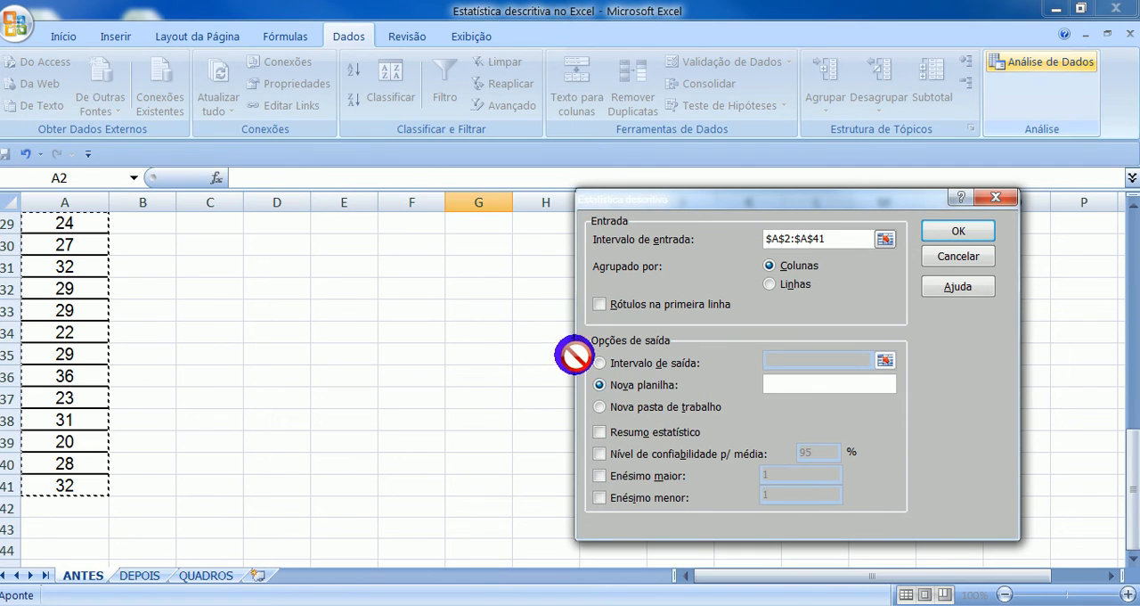
pyautogui.click(597, 362)
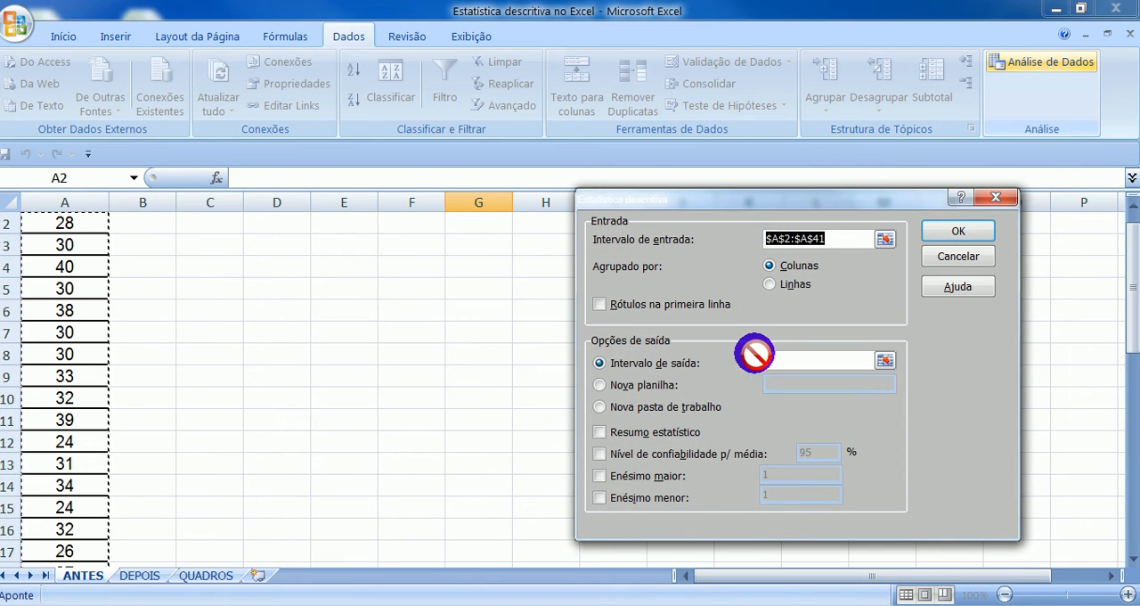
pyautogui.click(775, 359)
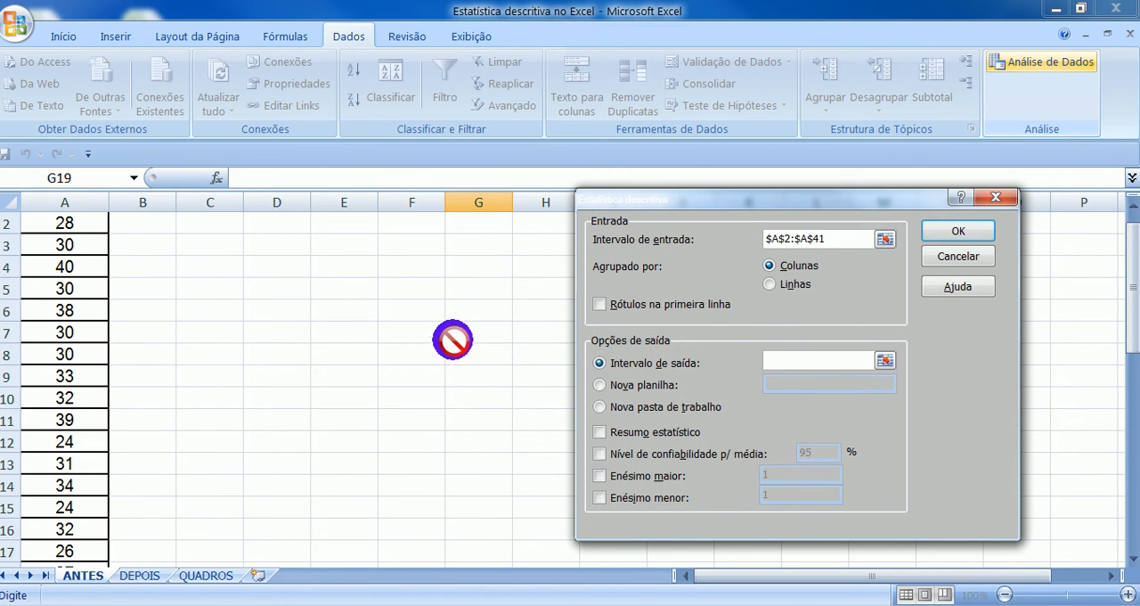
pyautogui.scroll(1, 459, 334)
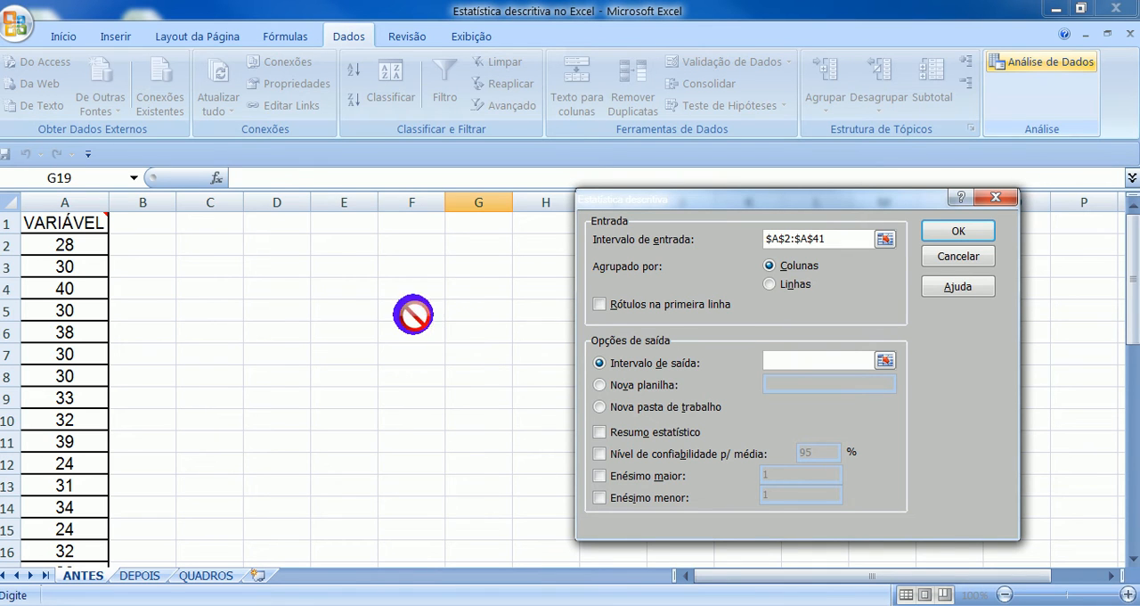
pyautogui.click(199, 222)
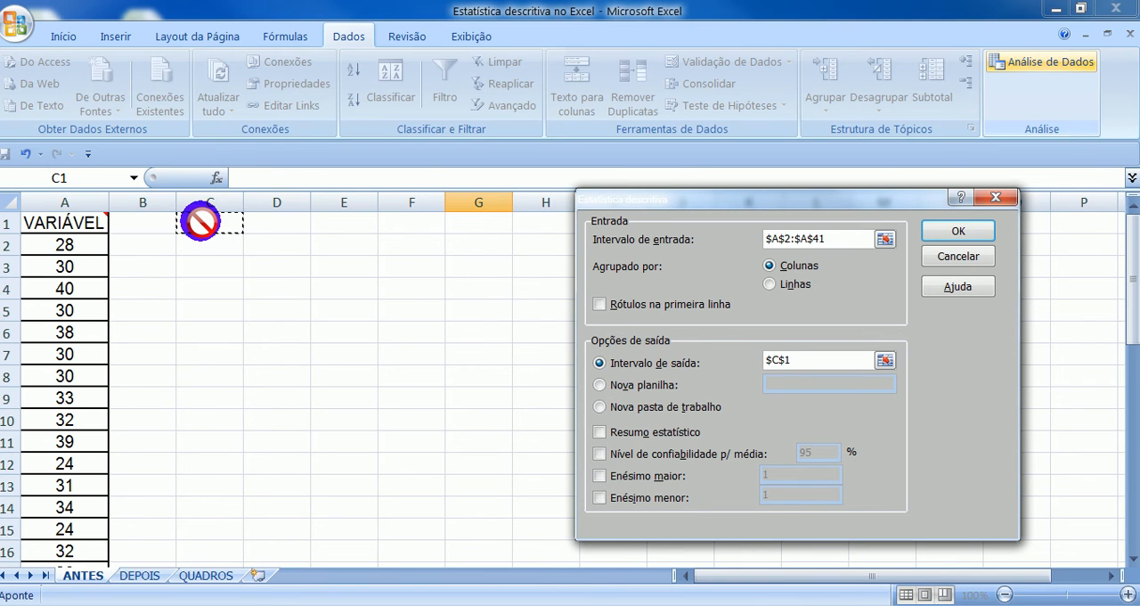
# - Include the statistical summary and the 95% confidence level for the mean, and generate the descriptive statistics
pyautogui.click(596, 431)
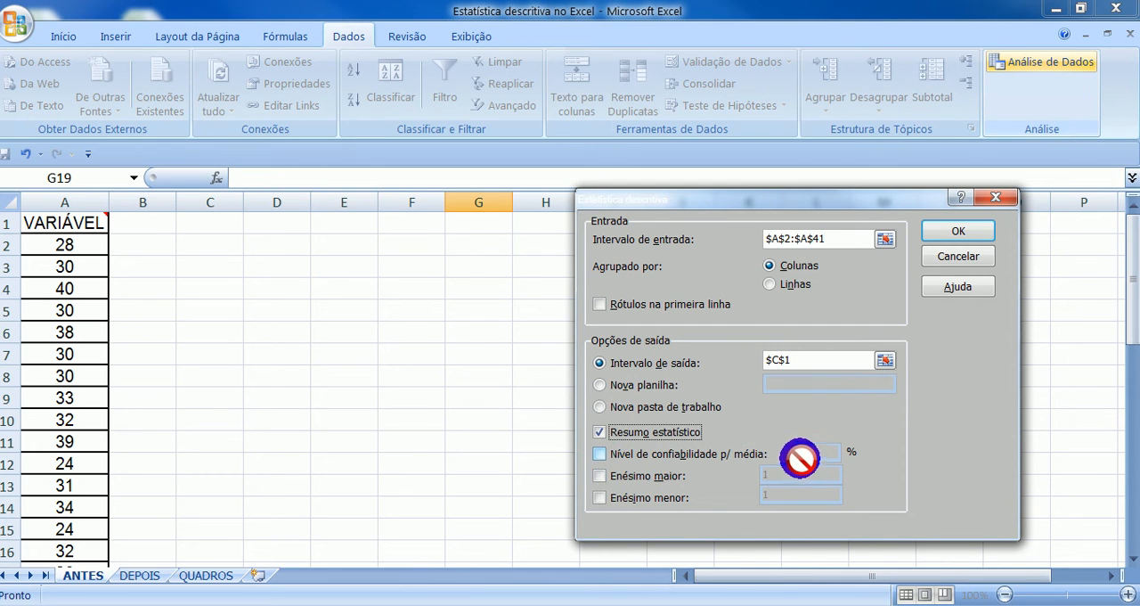
pyautogui.click(599, 454)
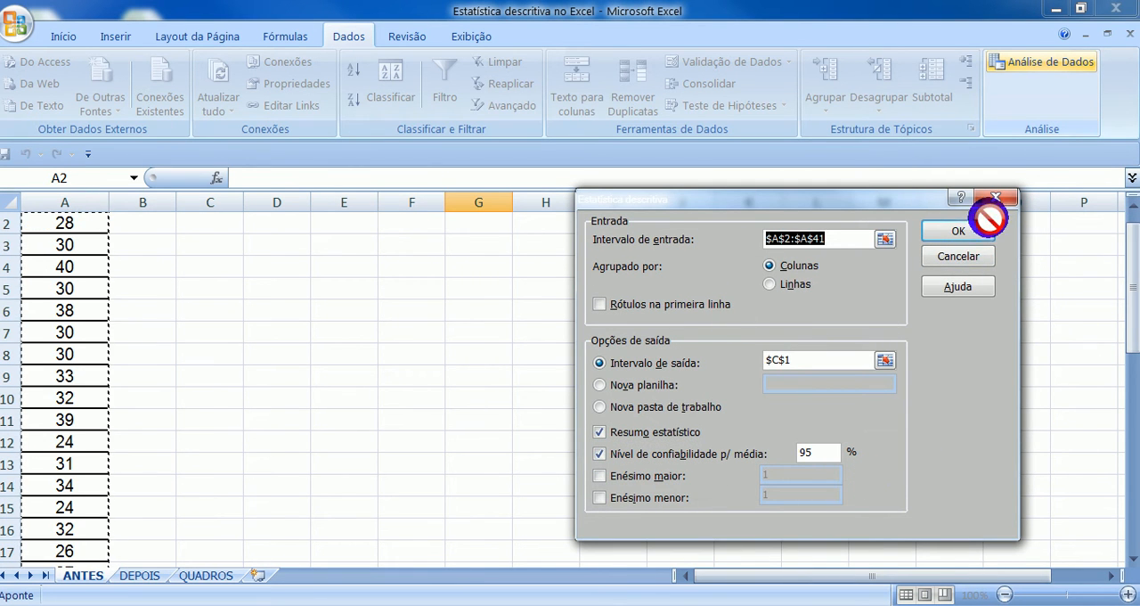
pyautogui.click(957, 231)
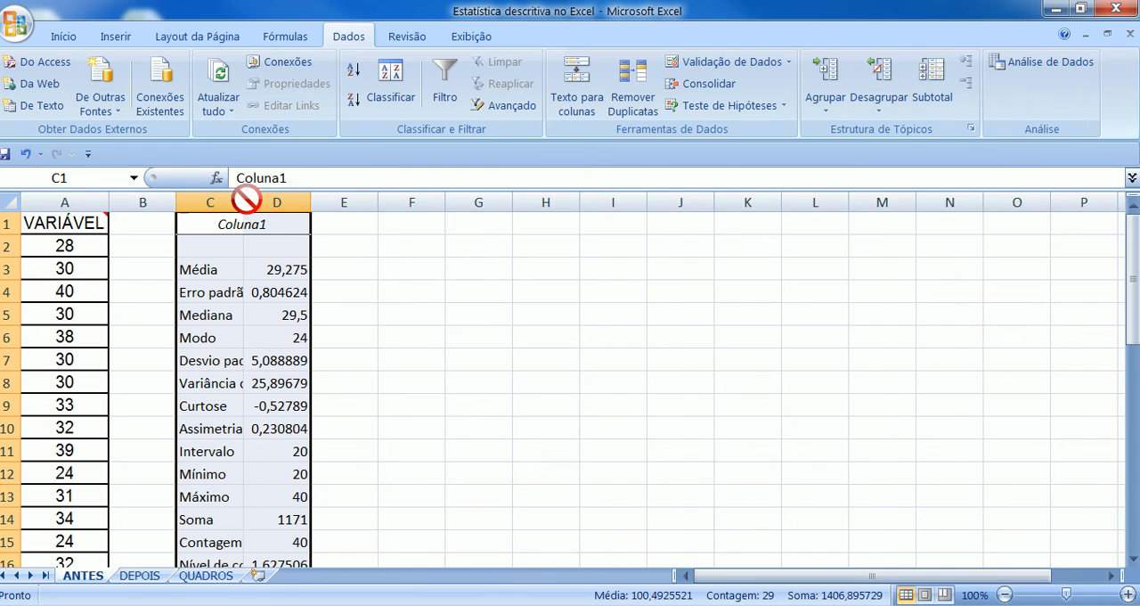
# - Fit column C to its contents and apply all borders to the statistics table in C1:D16
pyautogui.doubleClick(244, 202)
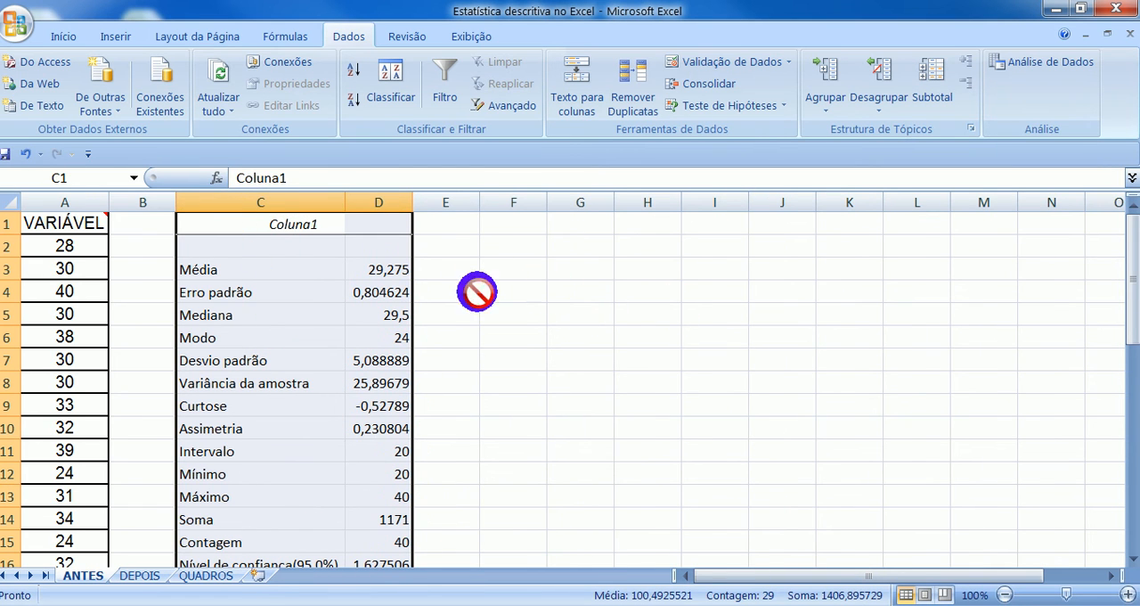
pyautogui.moveTo(230, 225); pyautogui.dragTo(397, 469)
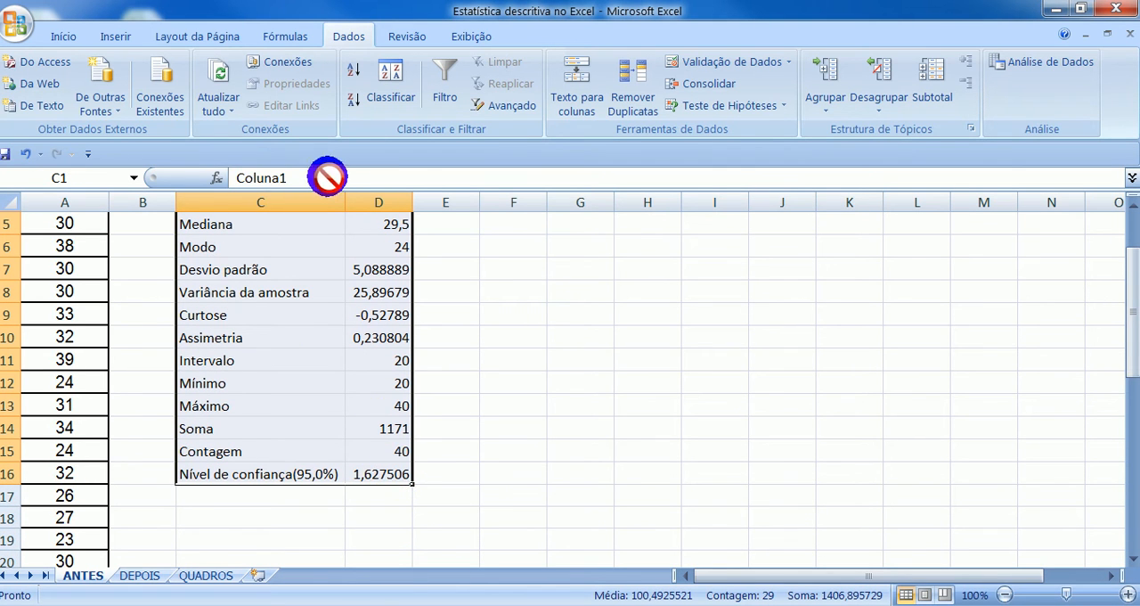
pyautogui.click(61, 32)
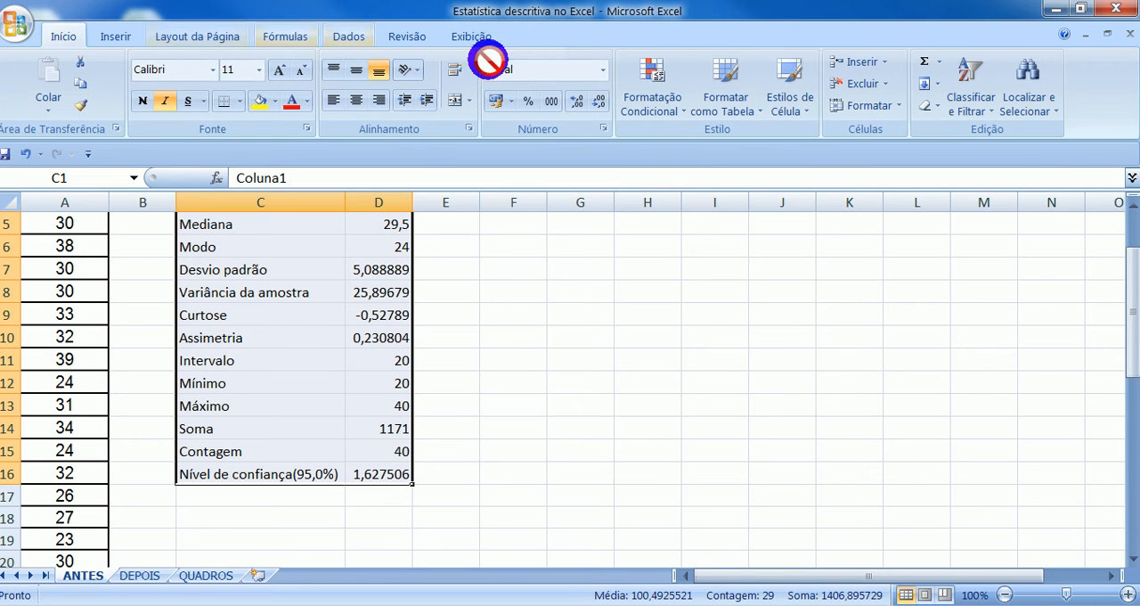
pyautogui.click(241, 101)
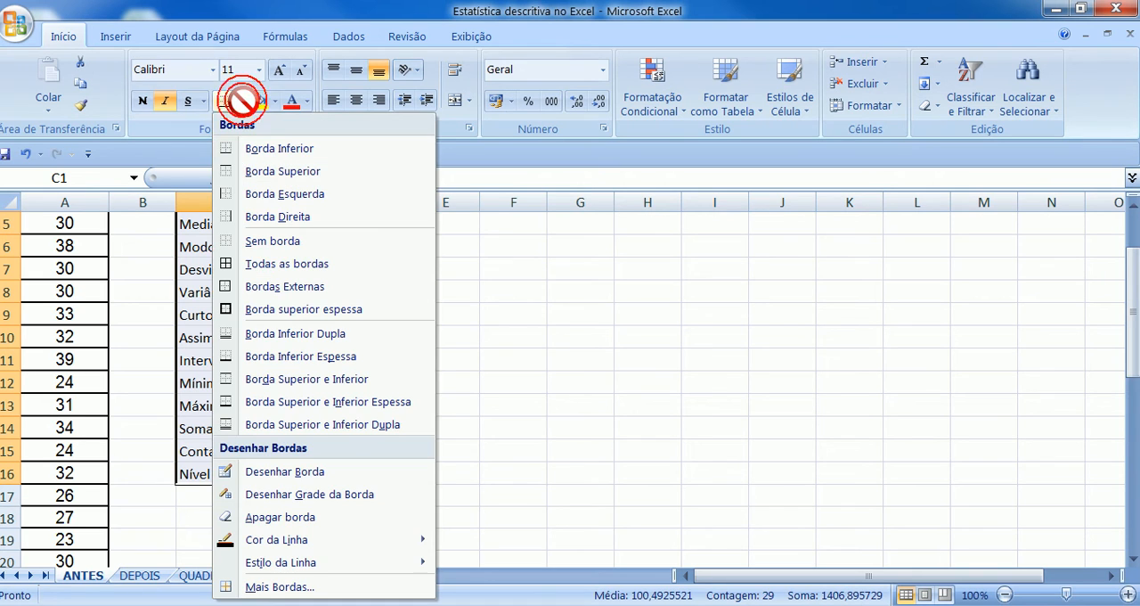
pyautogui.click(228, 264)
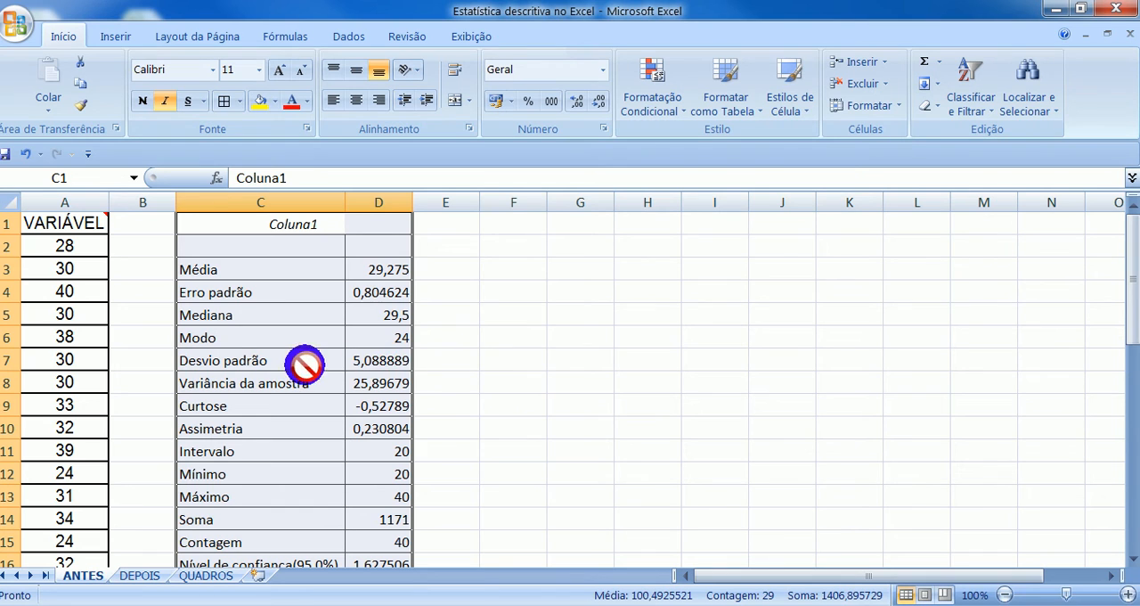
# - Examine the descriptive statistics table from the mean down to the confidence level
pyautogui.scroll(-1, 498, 383)
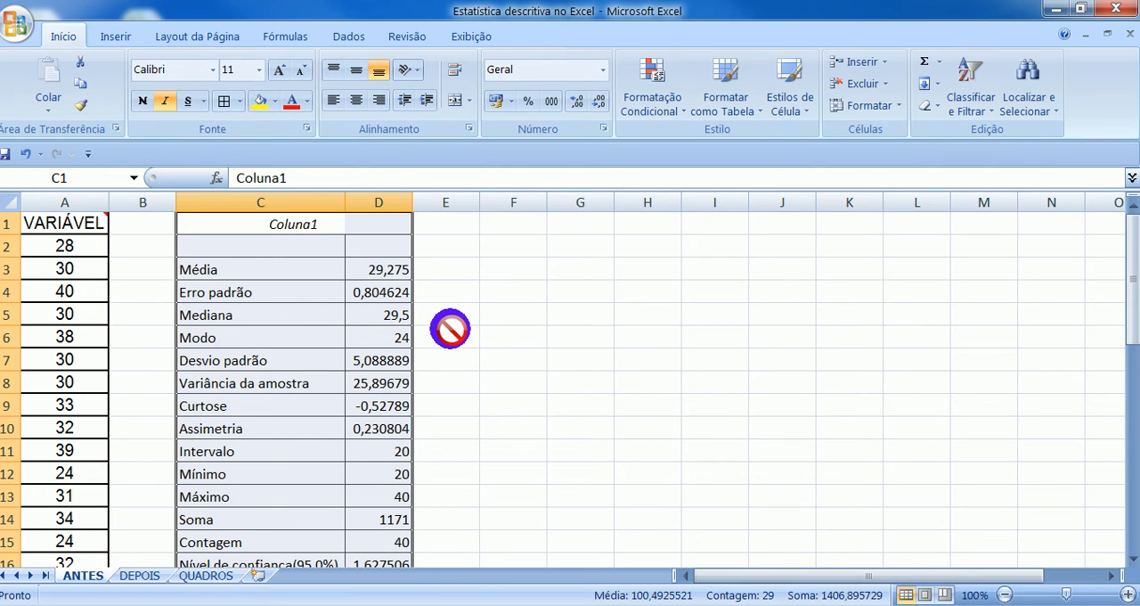
pyautogui.scroll(-2, 565, 329)
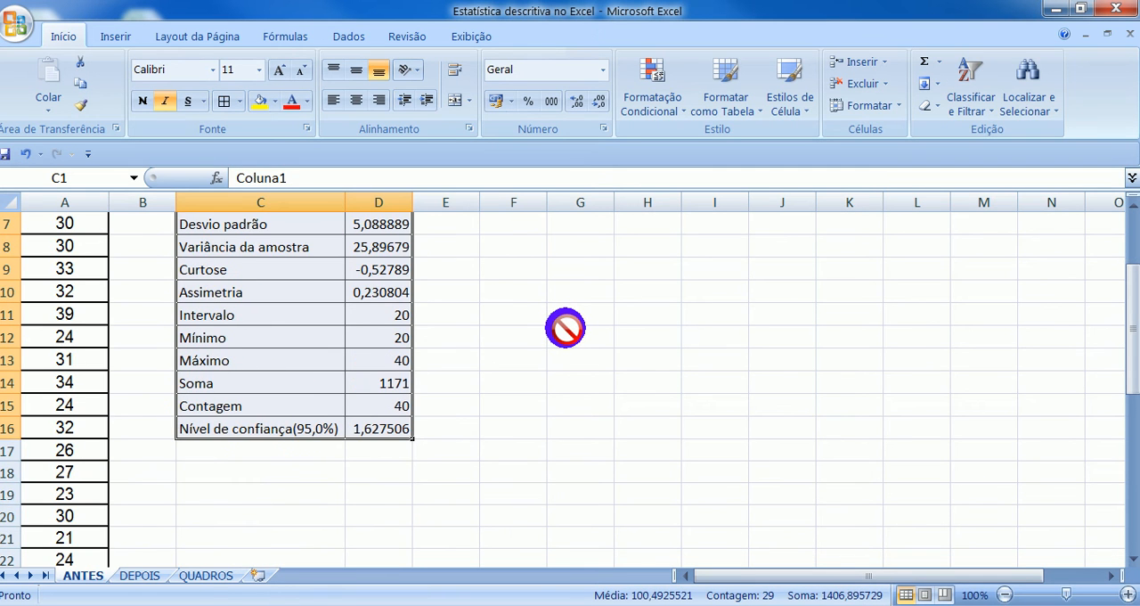
pyautogui.scroll(2, 565, 329)
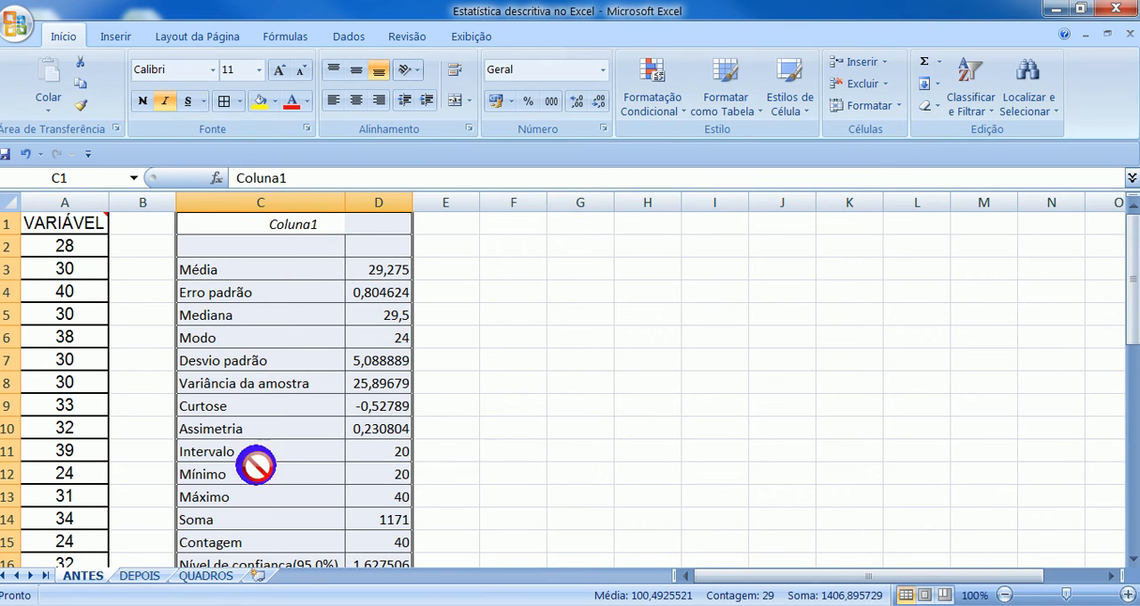
pyautogui.scroll(-2, 539, 452)
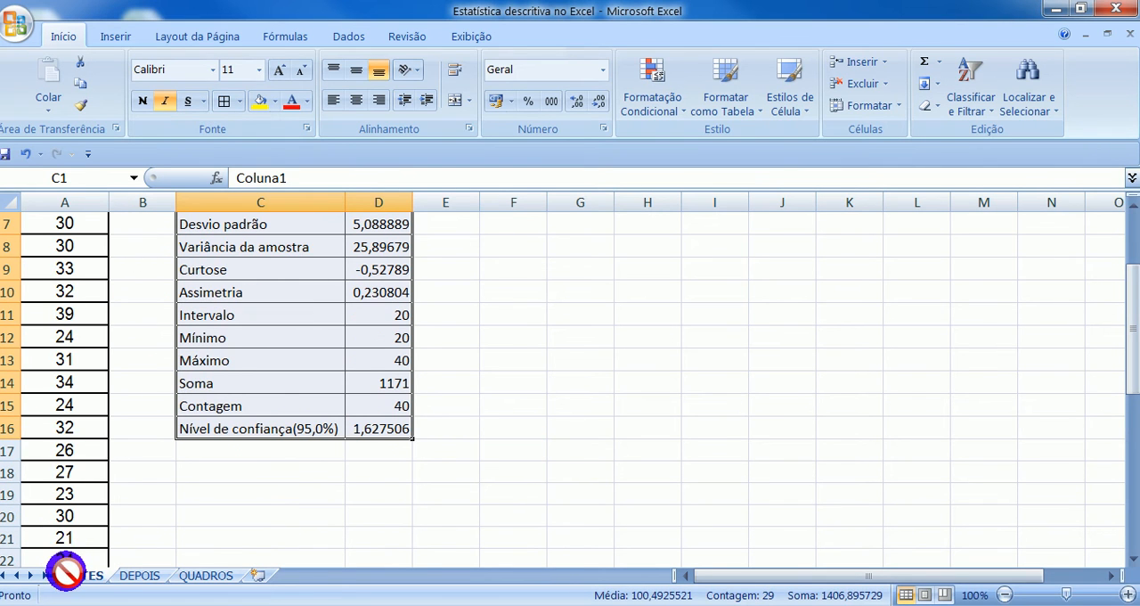
pyautogui.scroll(2, 580, 383)
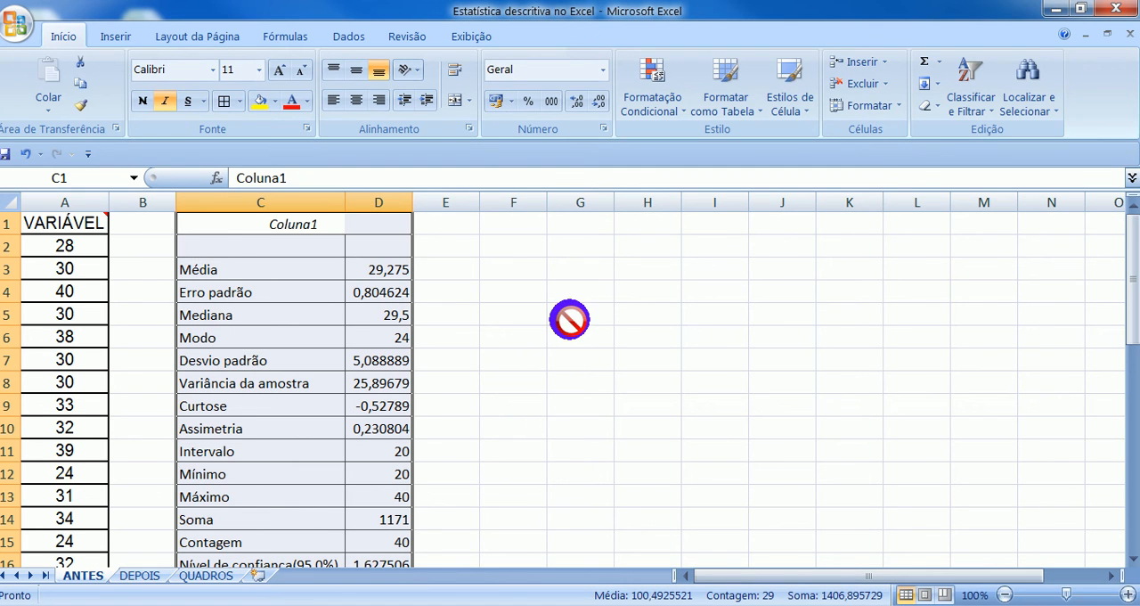
# - Calculate the number of classes in cell C18 with the formula =1+1,43*LN(D15), referencing the count
pyautogui.scroll(-2, 569, 320)
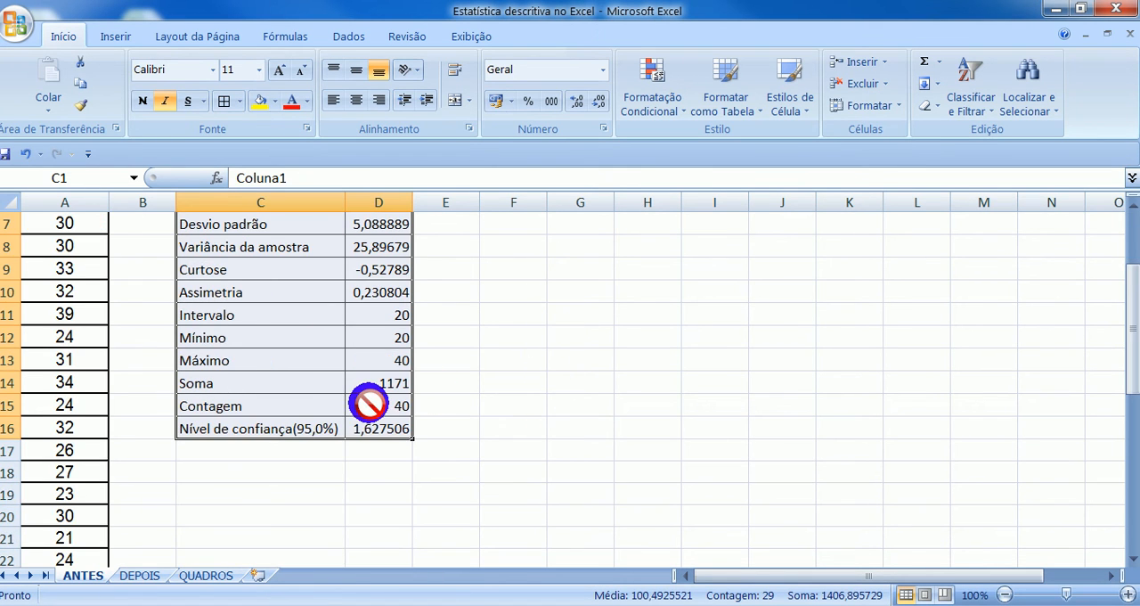
pyautogui.click(239, 470)
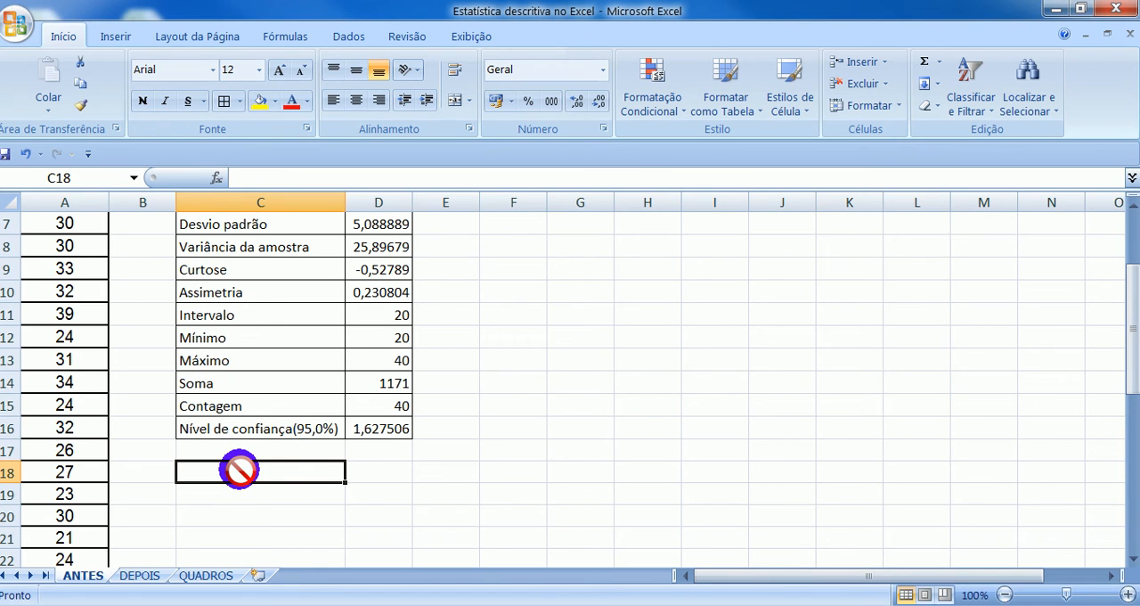
pyautogui.write('=1+1,43*')
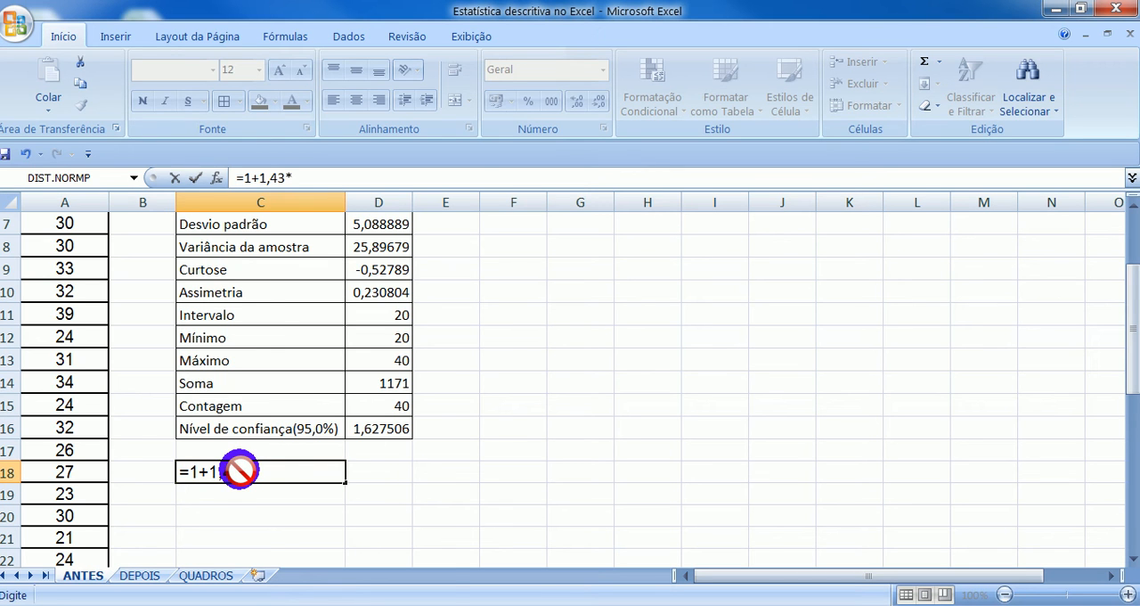
pyautogui.write('l')
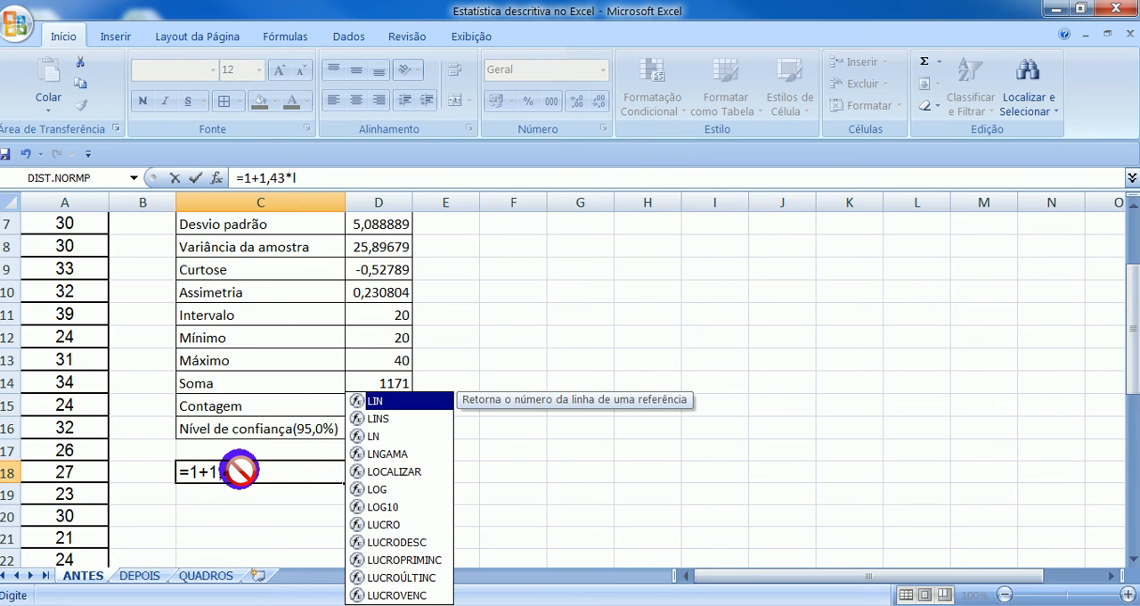
pyautogui.click(374, 435)
pyautogui.doubleClick(376, 436)
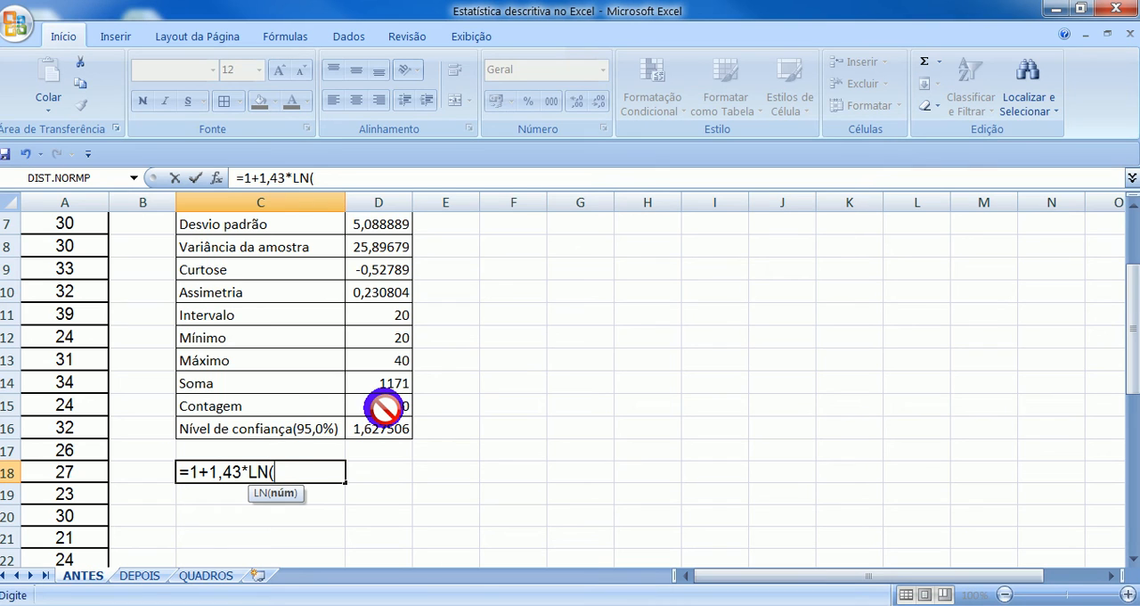
pyautogui.click(384, 407)
pyautogui.write(')')
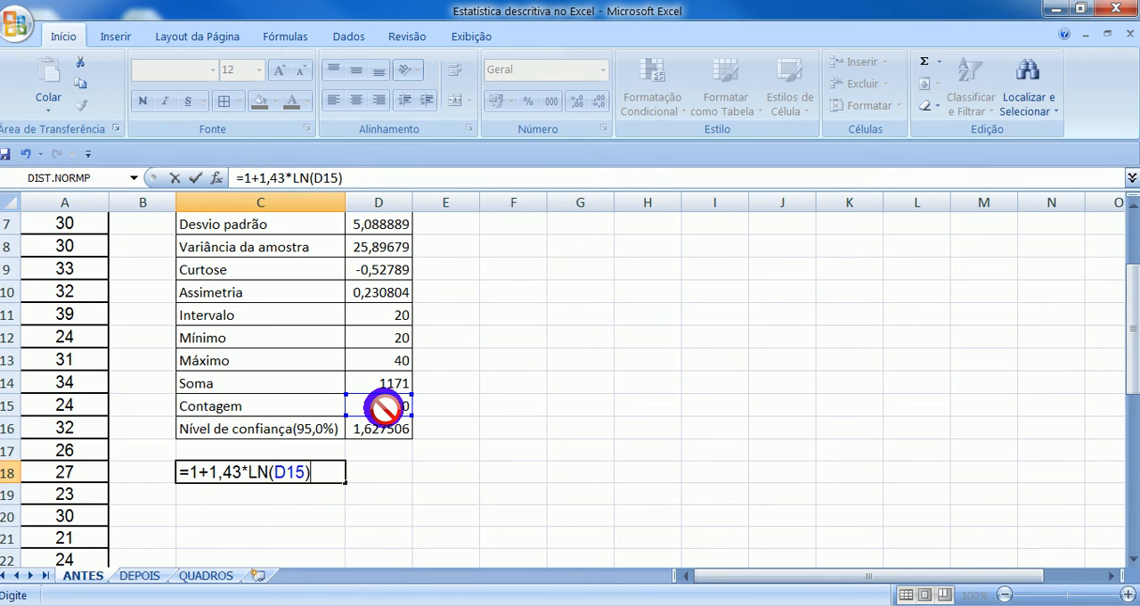
pyautogui.press('Return')
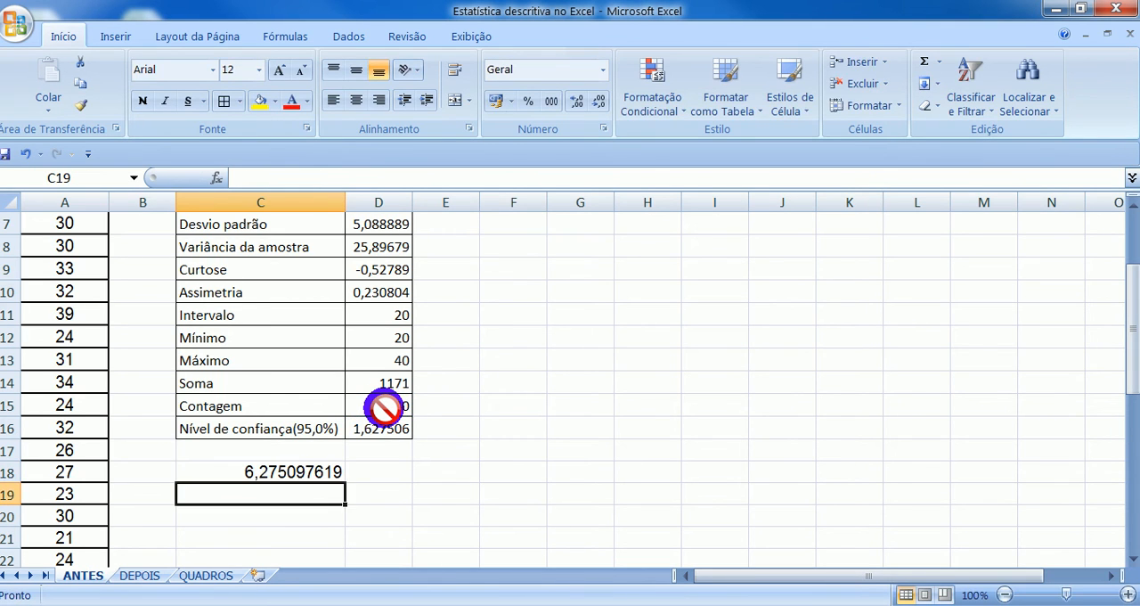
# - Reduce the displayed decimals of the result in C18 to a whole number
pyautogui.click(278, 470)
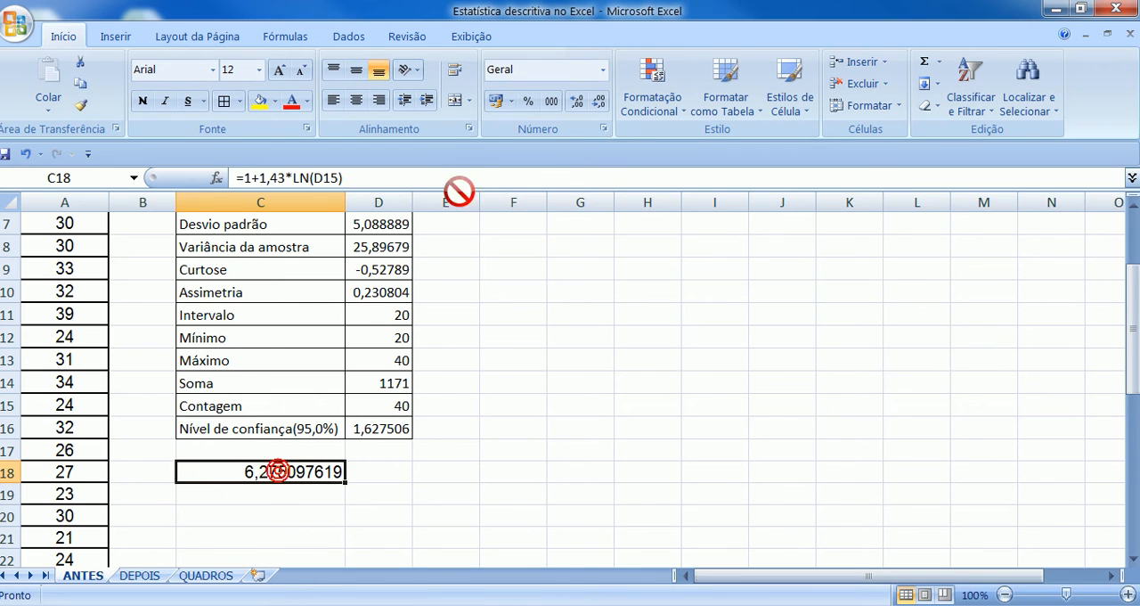
pyautogui.click(593, 105)
pyautogui.click(593, 105)
pyautogui.click(593, 105)
pyautogui.click(593, 105)
pyautogui.click(593, 106)
pyautogui.click(593, 105)
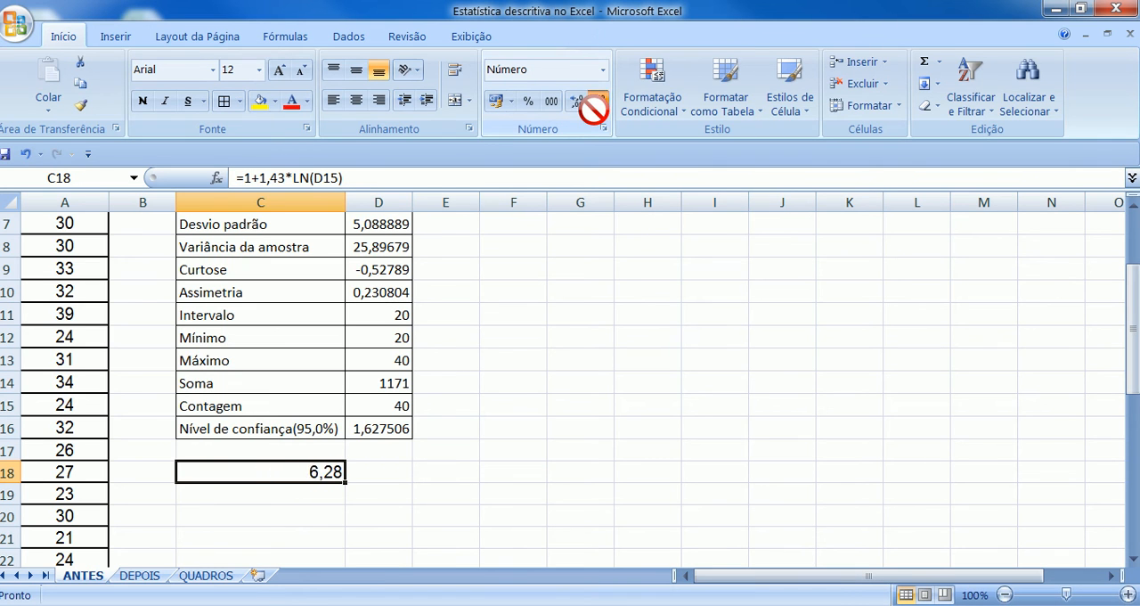
pyautogui.click(593, 105)
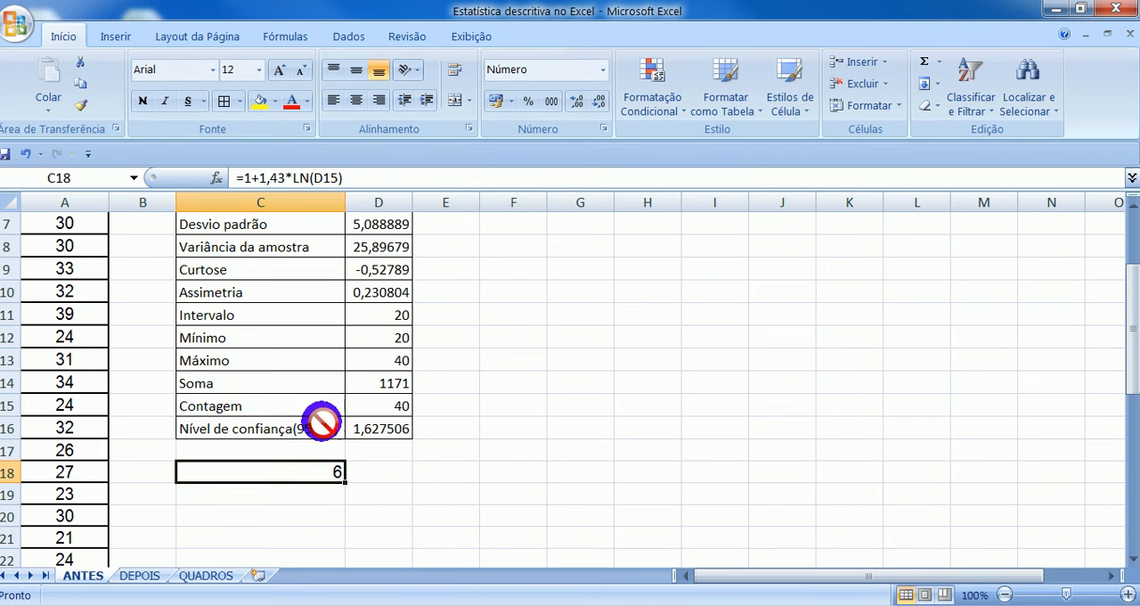
# - Calculate the class width in cell C20 with the formula =D11/5, referencing the range (Intervalo)
pyautogui.click(251, 517)
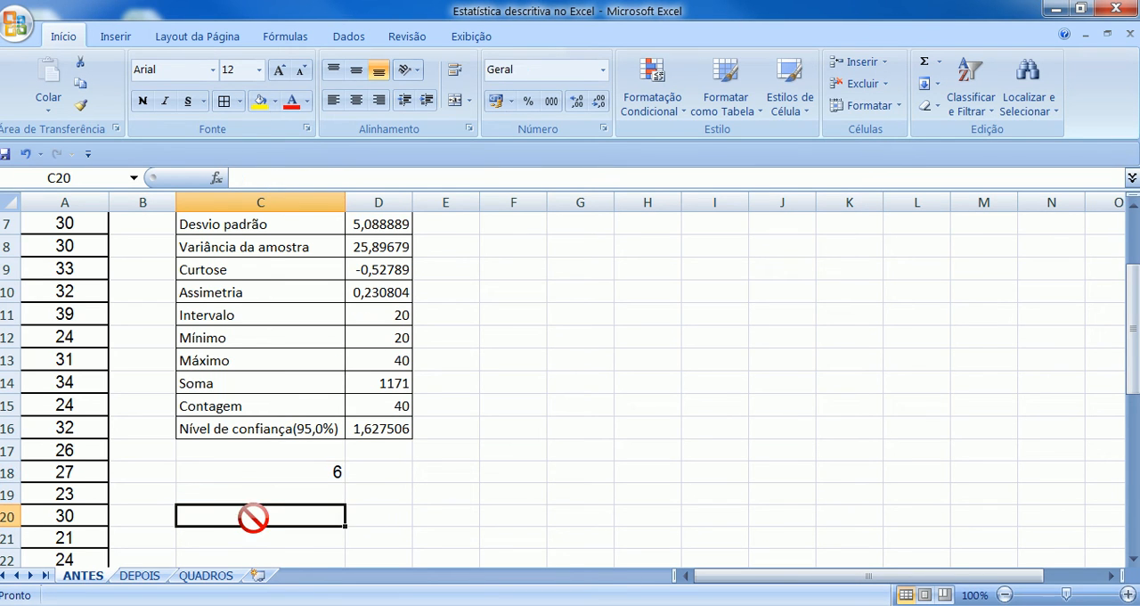
pyautogui.write('=')
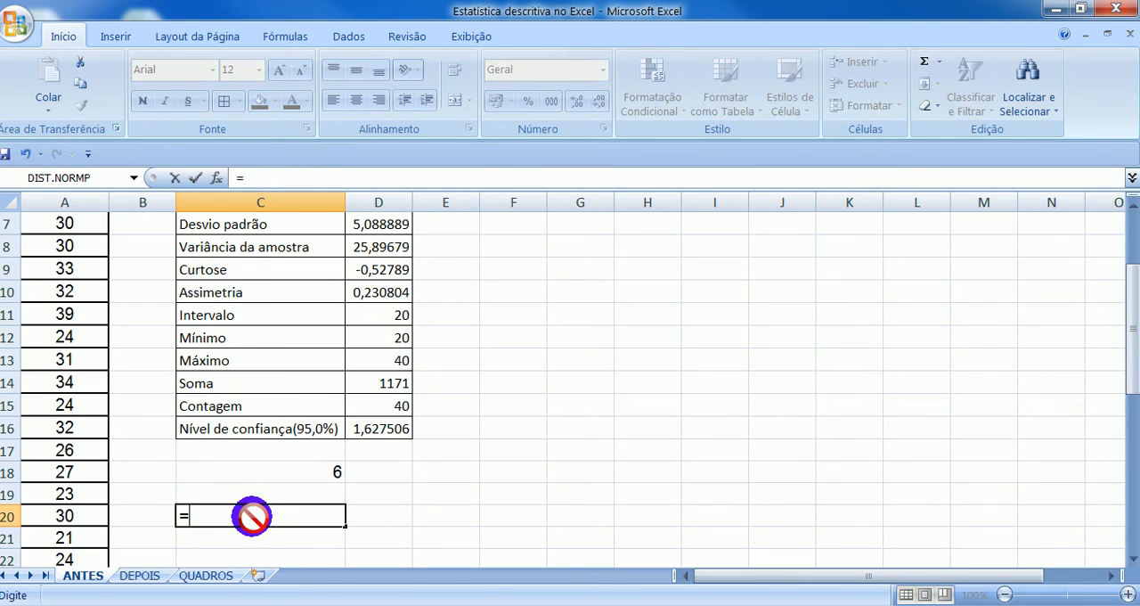
pyautogui.click(404, 317)
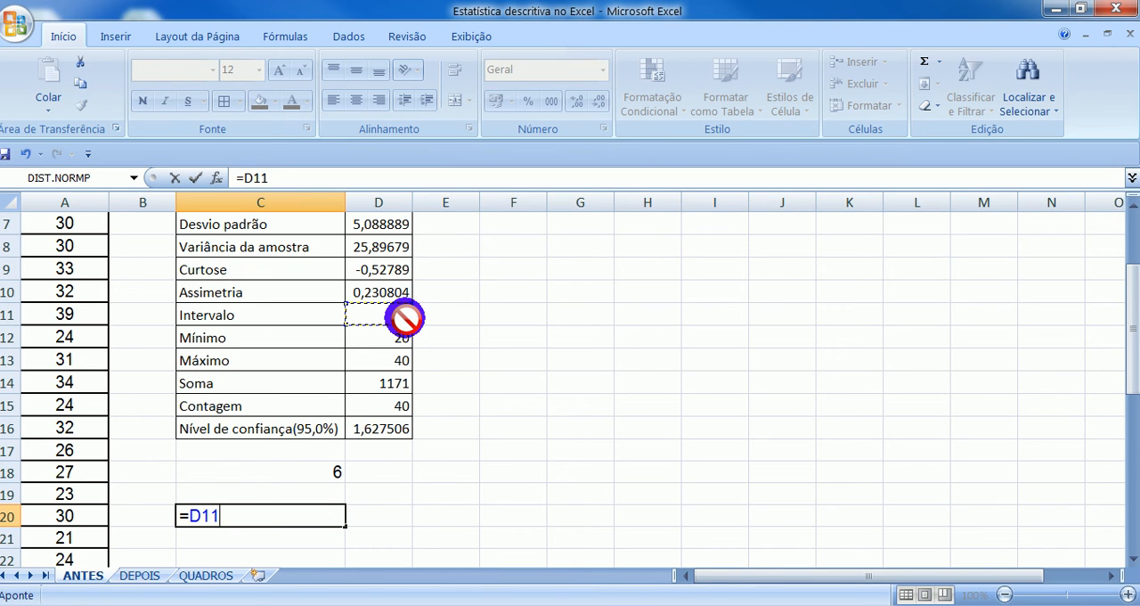
pyautogui.write('/5')
pyautogui.press('Return')
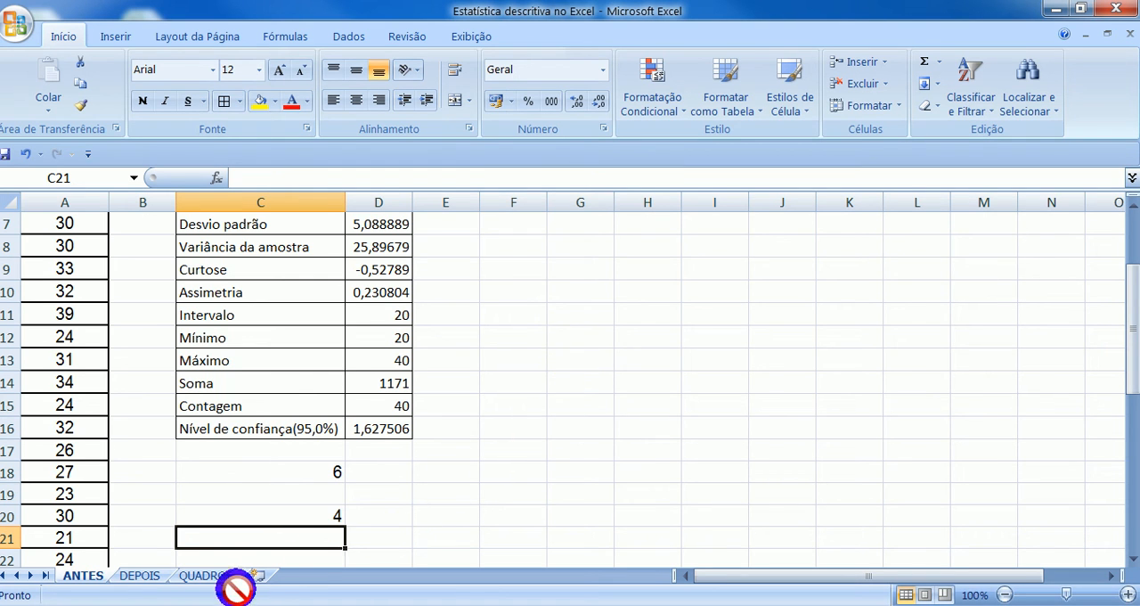
# - Copy the Tempo/Antes frequency table A1:I7 from the QUADROS sheet and paste it at F1 of the ANTES sheet
pyautogui.click(205, 575)
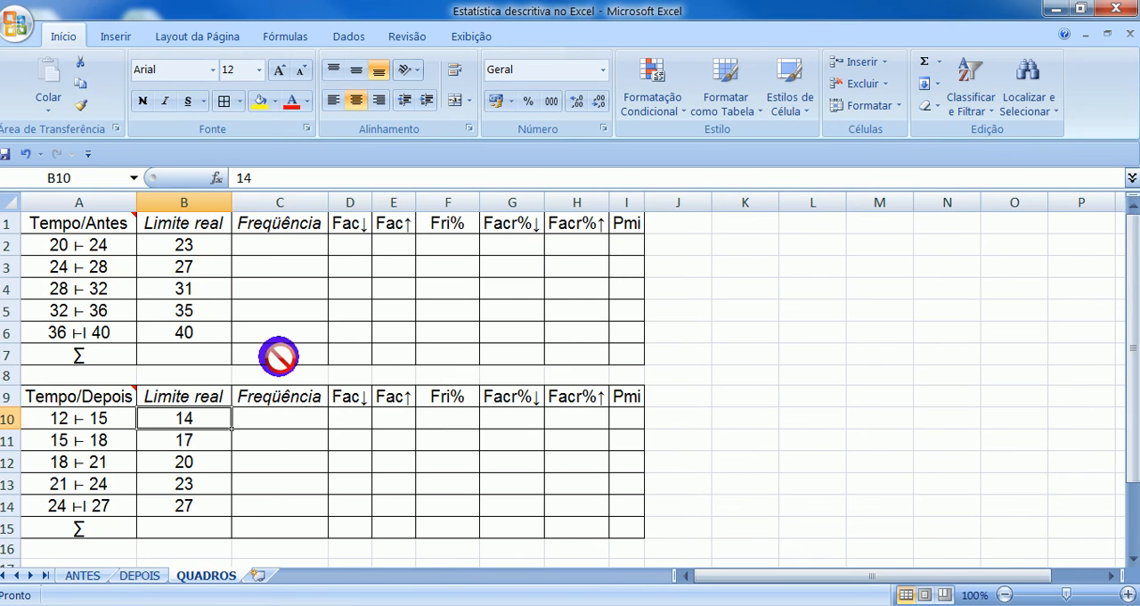
pyautogui.moveTo(96, 225); pyautogui.dragTo(625, 351)
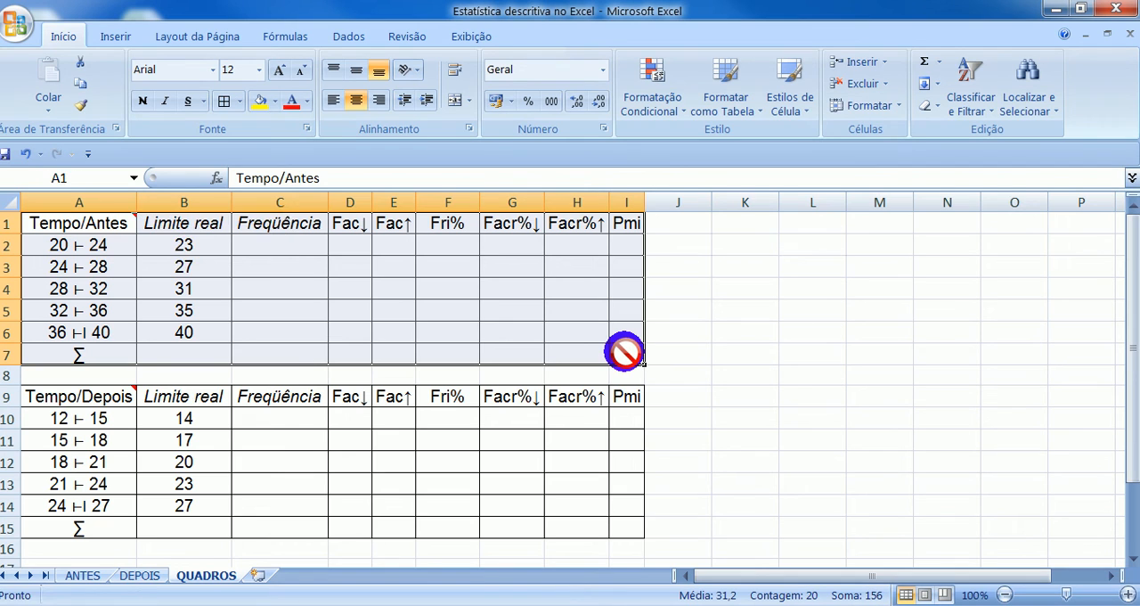
pyautogui.hotkey('ctrl', 'c')
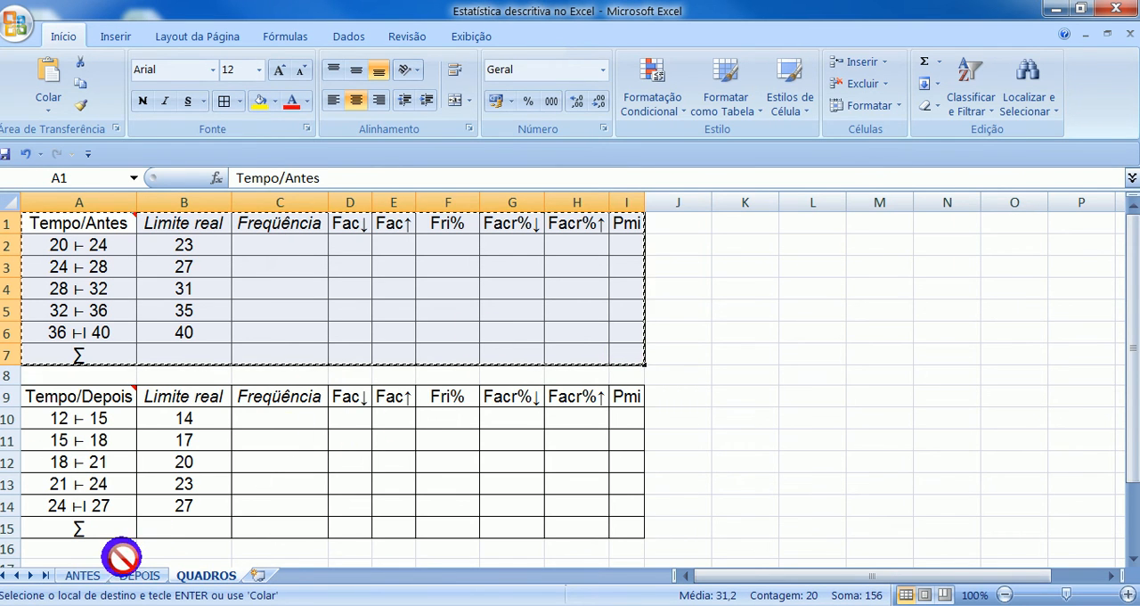
pyautogui.click(97, 574)
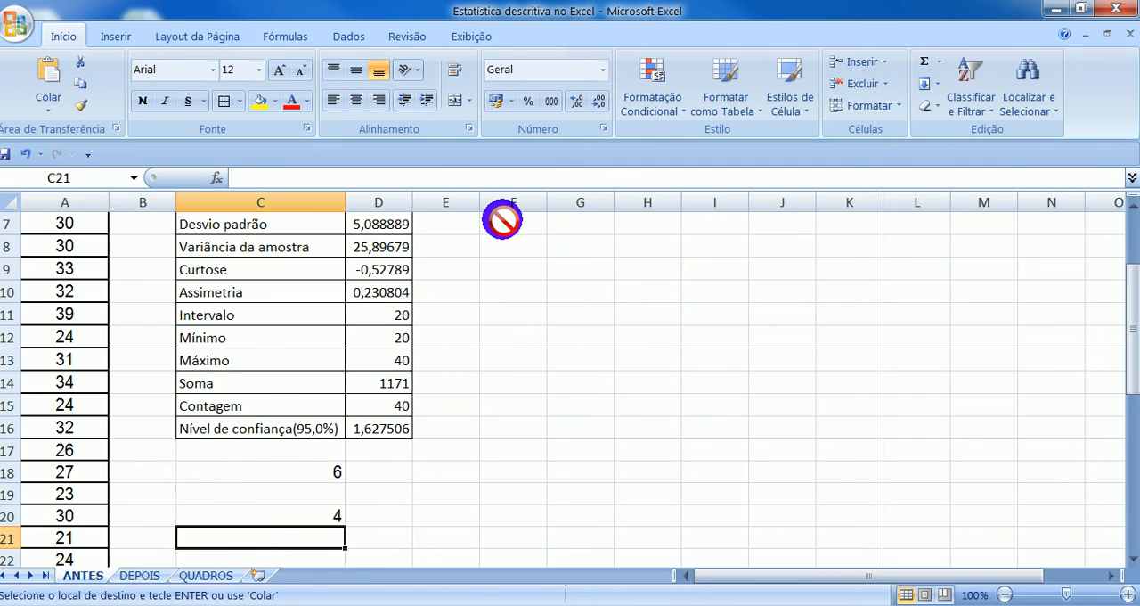
pyautogui.scroll(2, 534, 278)
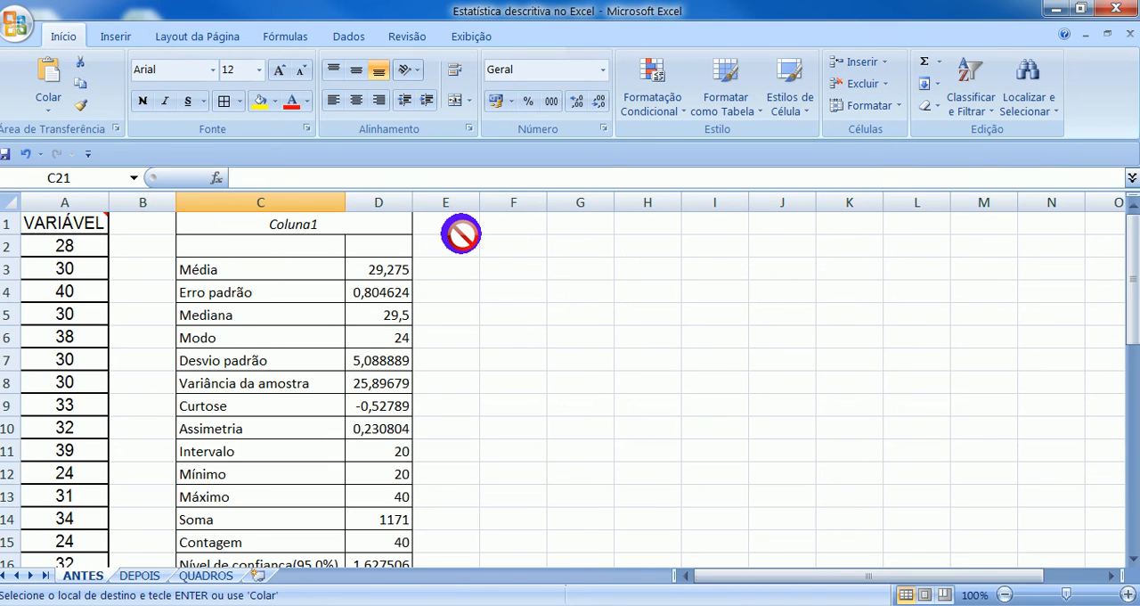
pyautogui.click(501, 226)
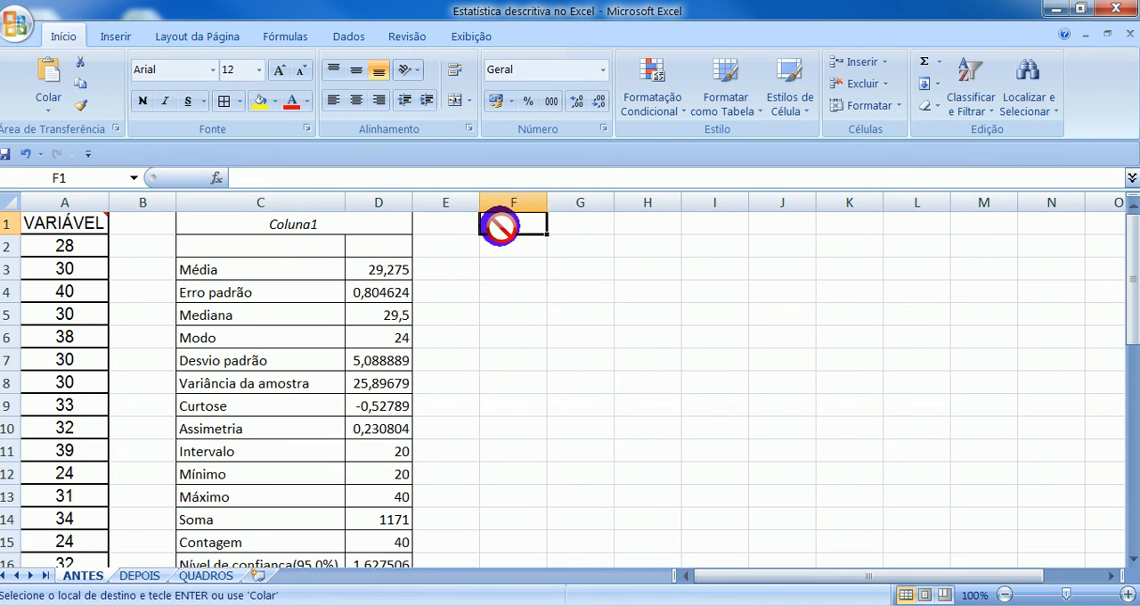
pyautogui.hotkey('ctrl', 'v')
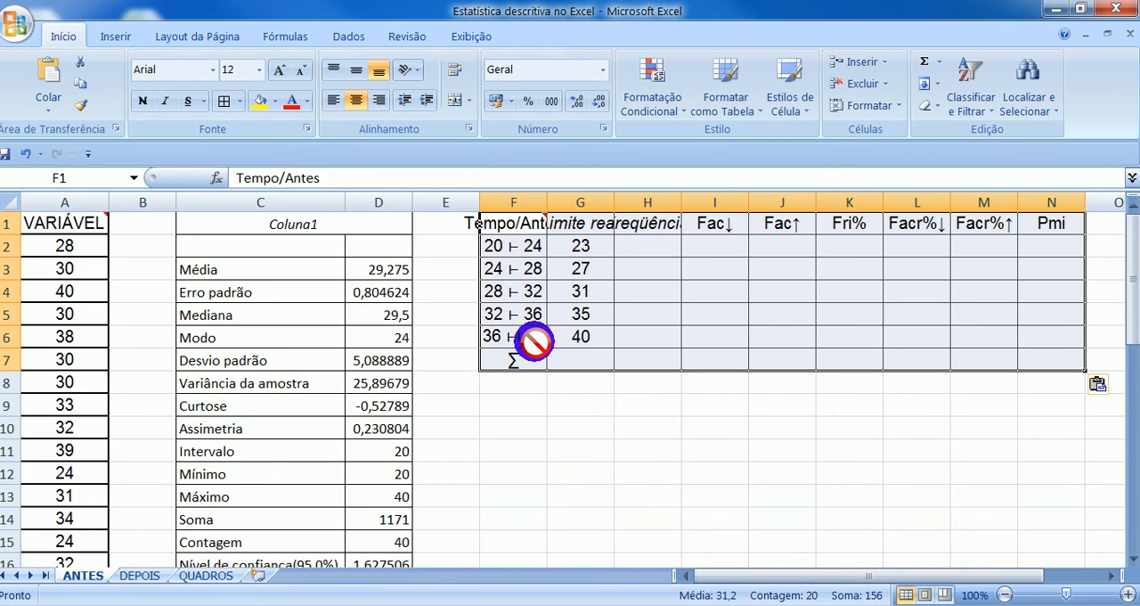
# - Fit columns F and G to their contents and widen column H enough to show the Freqüência heading in full
pyautogui.doubleClick(614, 202)
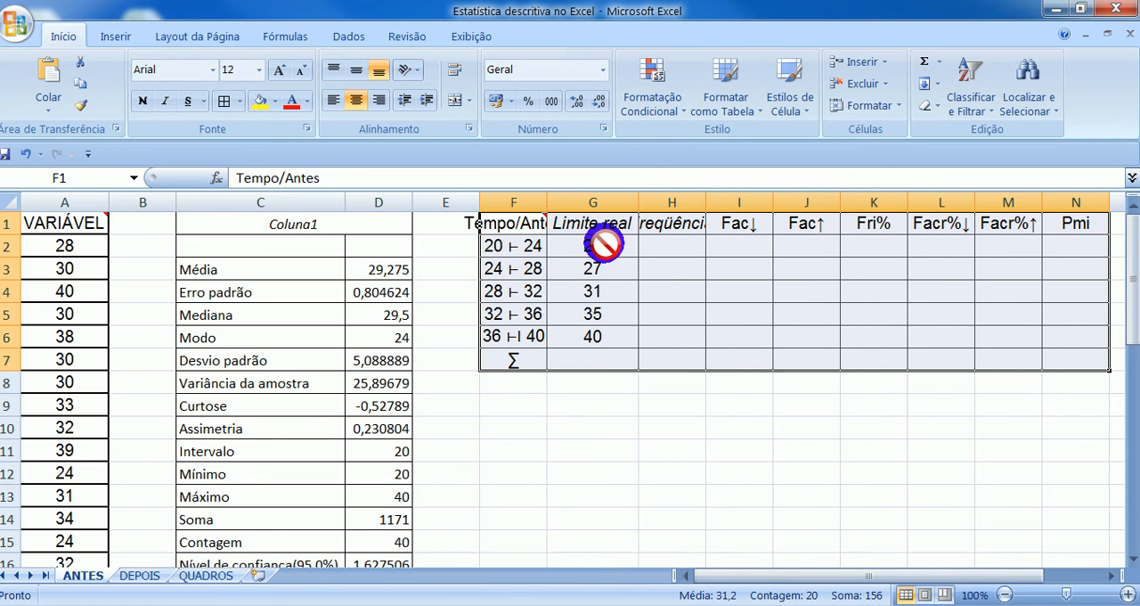
pyautogui.doubleClick(545, 202)
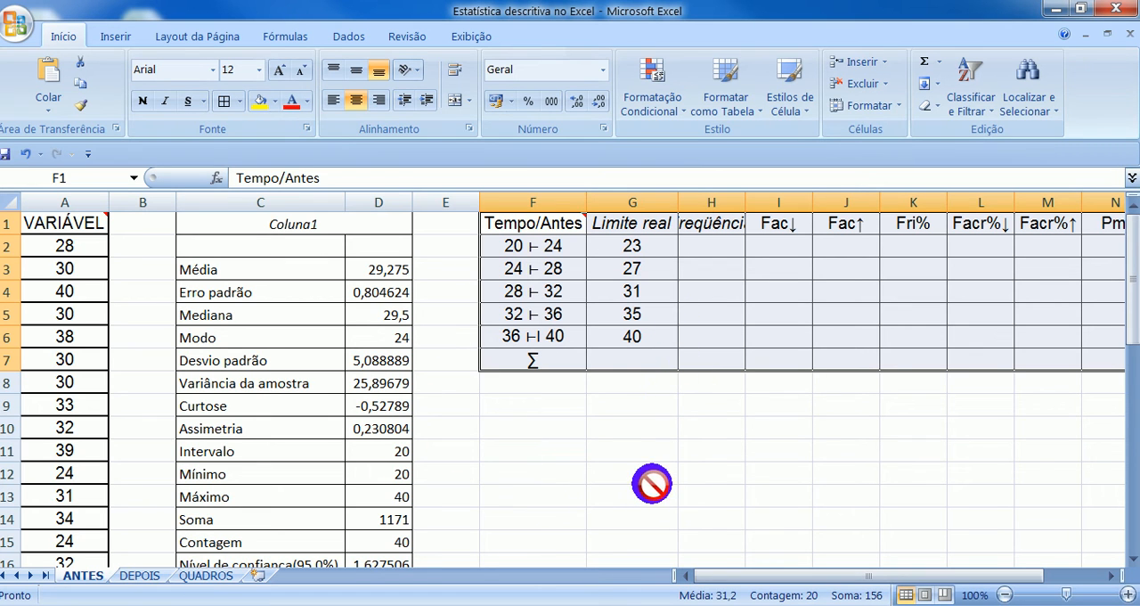
pyautogui.click(681, 446)
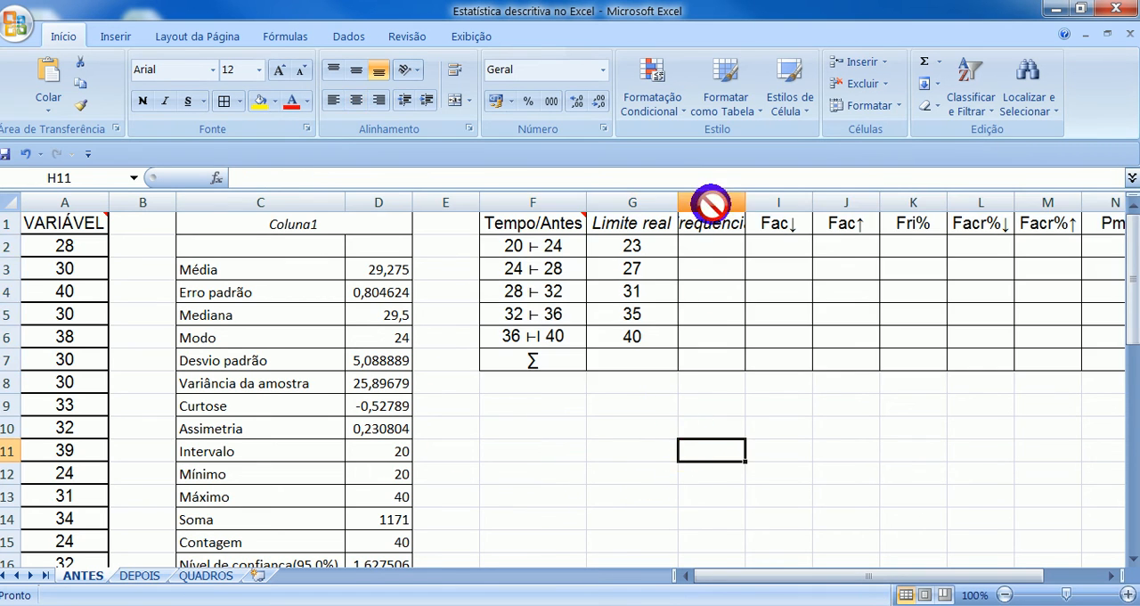
pyautogui.moveTo(745, 201); pyautogui.dragTo(774, 201)
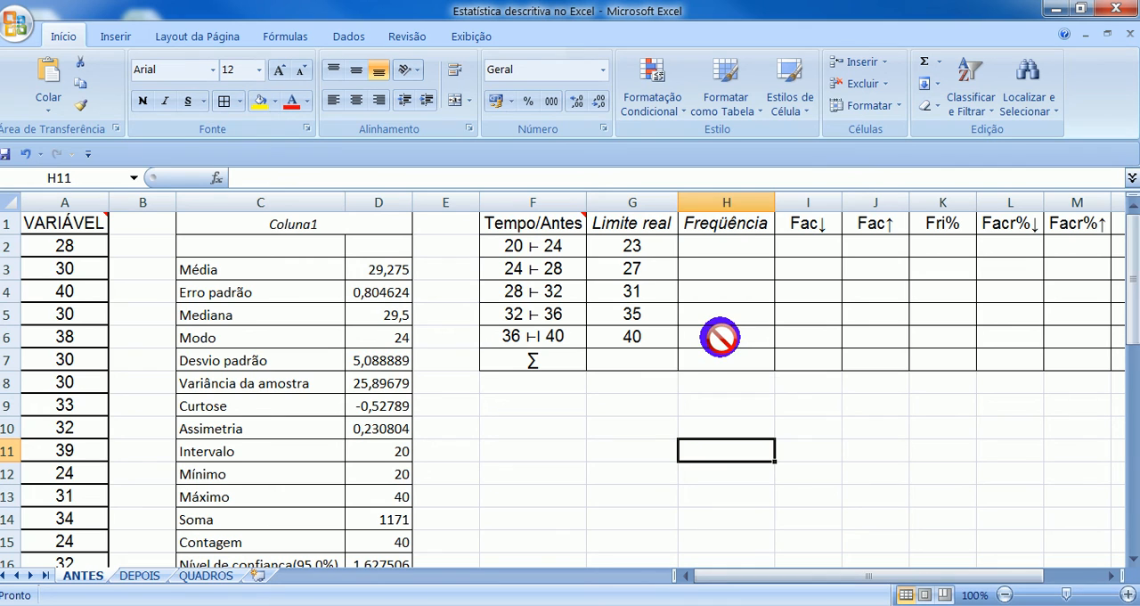
# - Calculate the class frequencies in H2:H6 with the array formula =FREQÜÊNCIA(A2:A41;G2:G6) and sum them in H7
pyautogui.moveTo(737, 246); pyautogui.dragTo(742, 332)
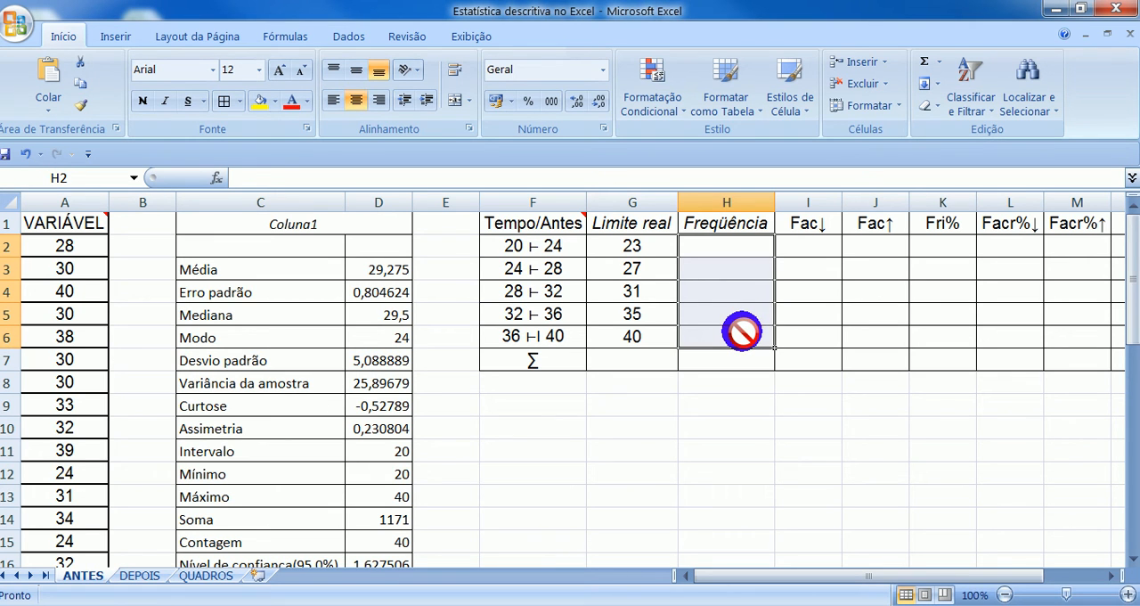
pyautogui.write('=')
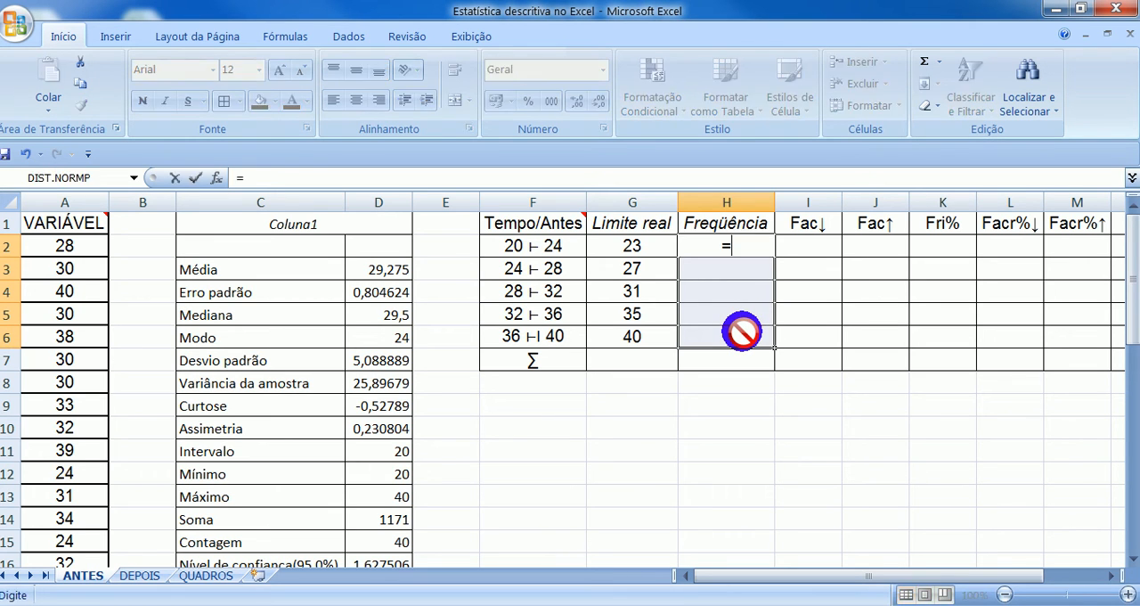
pyautogui.write('fre')
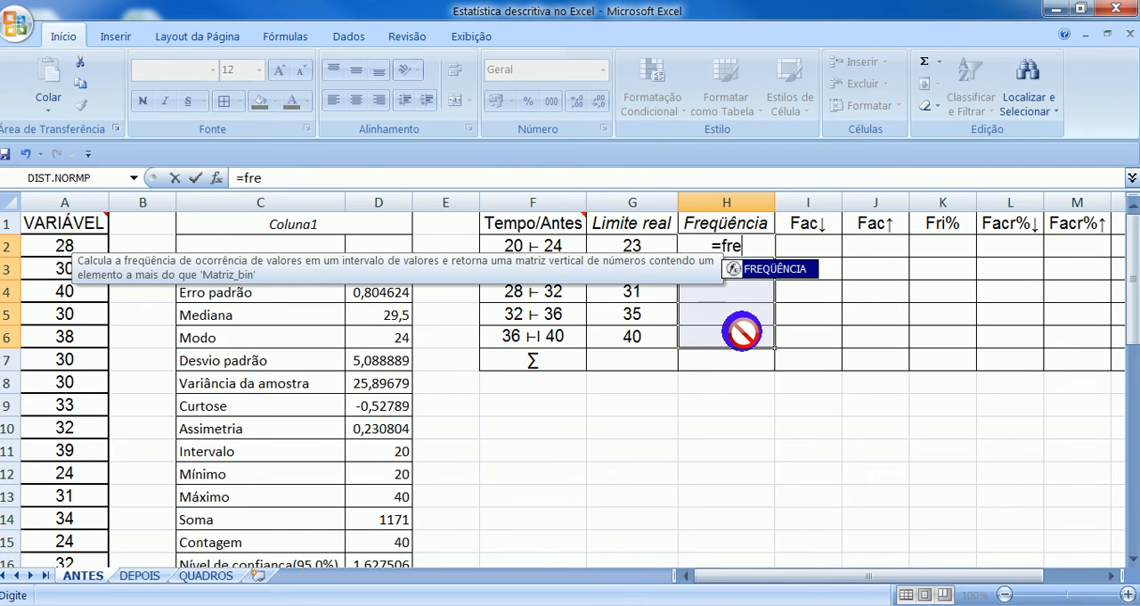
pyautogui.write('qu')
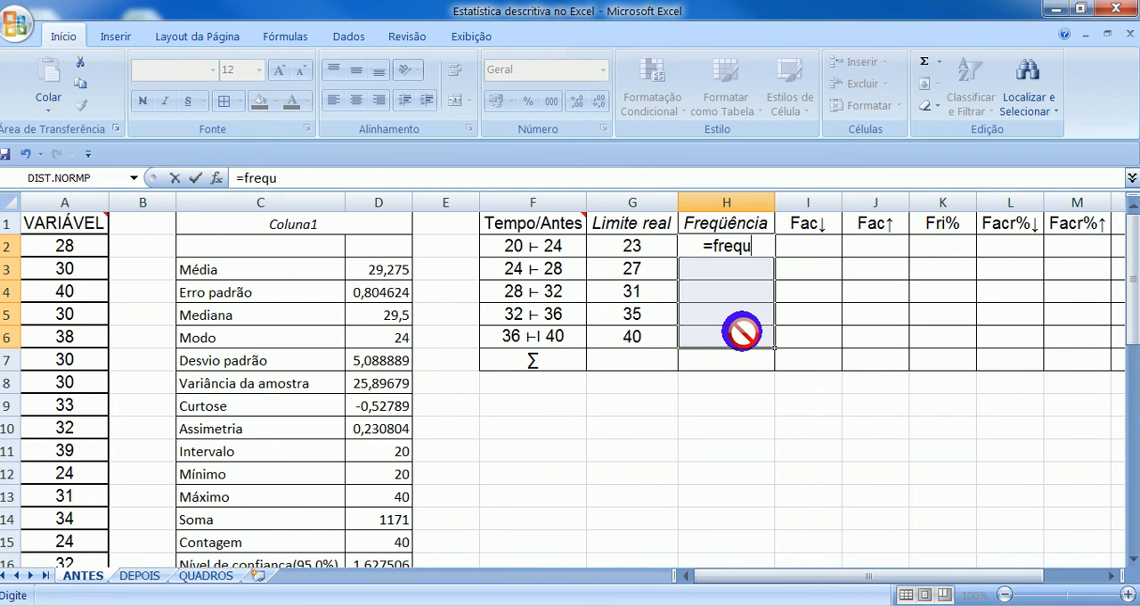
pyautogui.write('ênci')
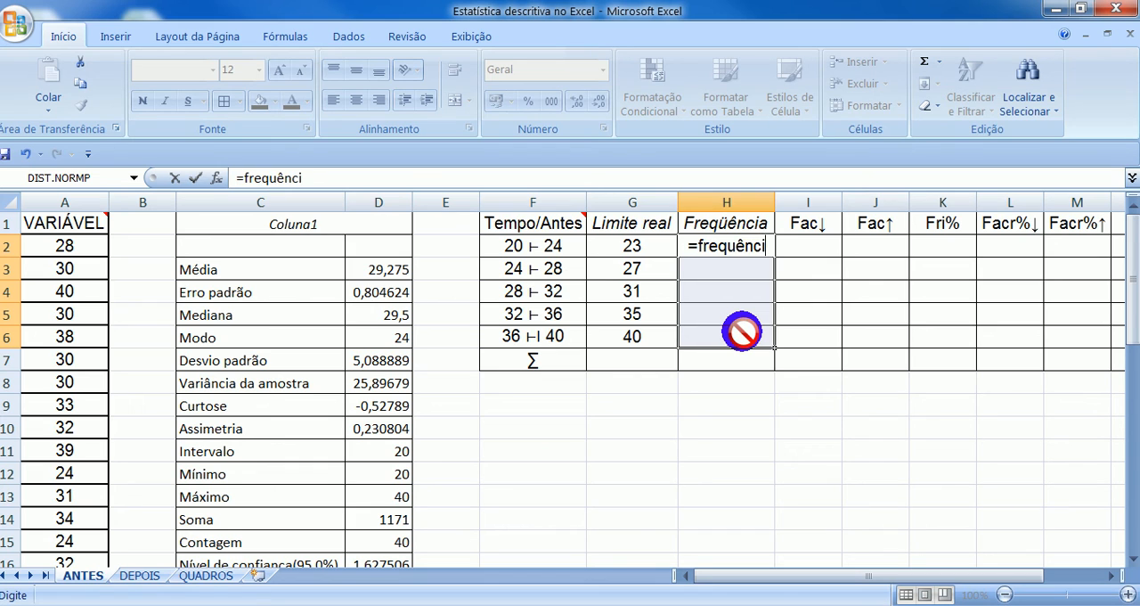
pyautogui.write('a(')
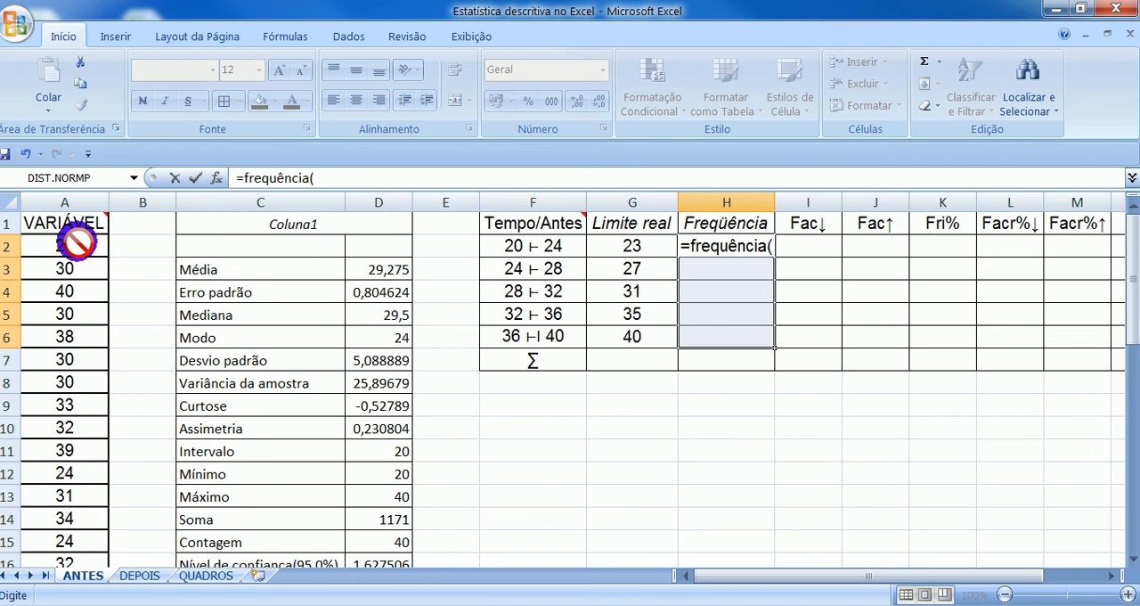
pyautogui.moveTo(77, 240); pyautogui.dragTo(74, 506)
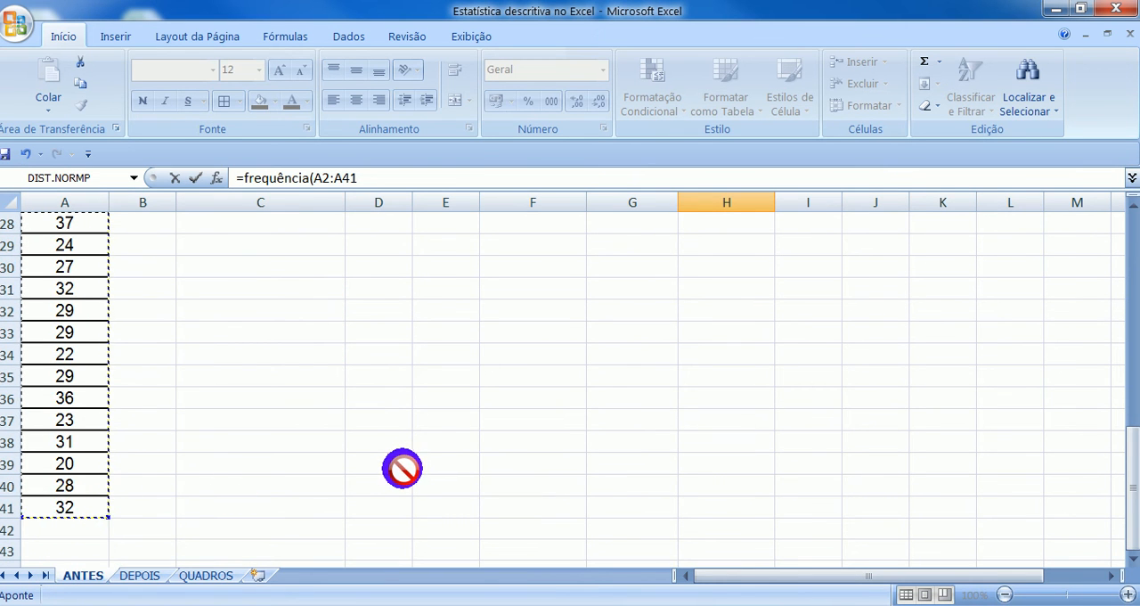
pyautogui.scroll(6, 414, 458)
pyautogui.scroll(3, 414, 459)
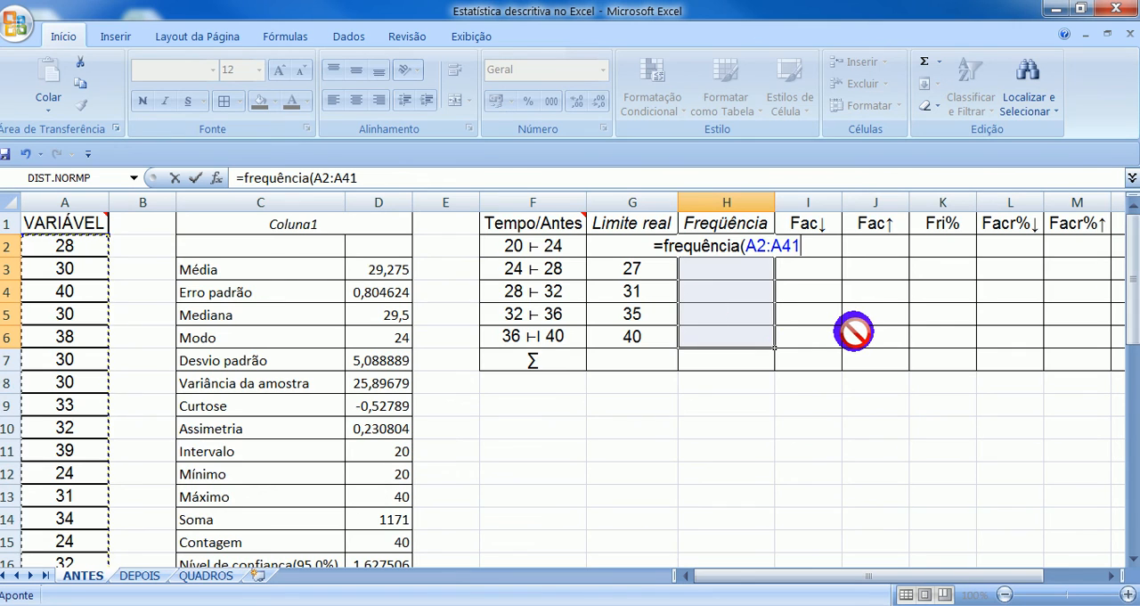
pyautogui.write(';')
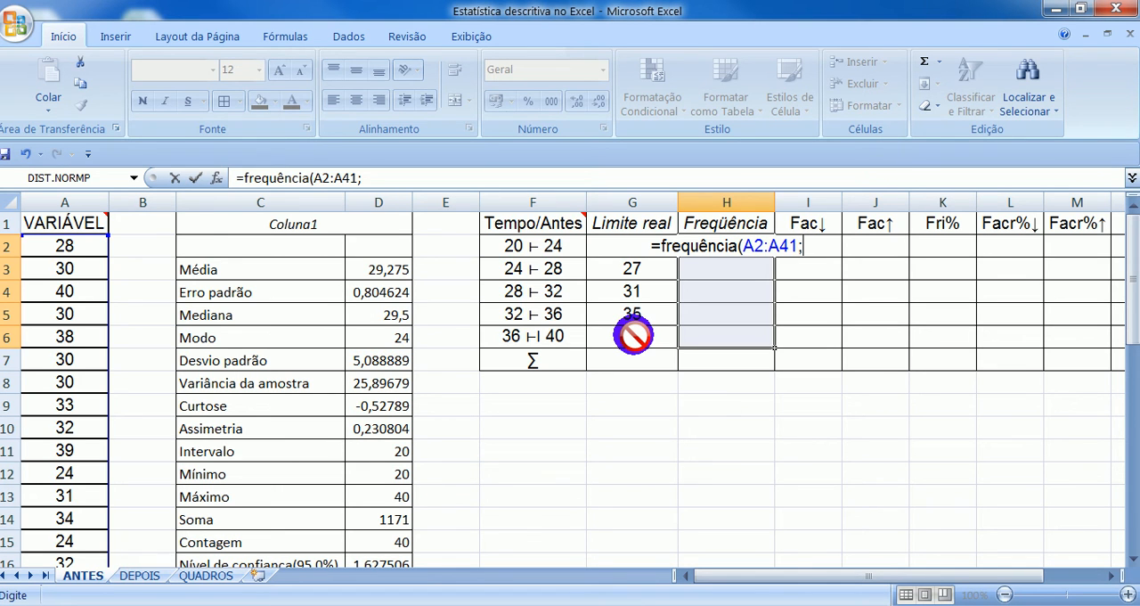
pyautogui.moveTo(632, 335); pyautogui.dragTo(636, 236)
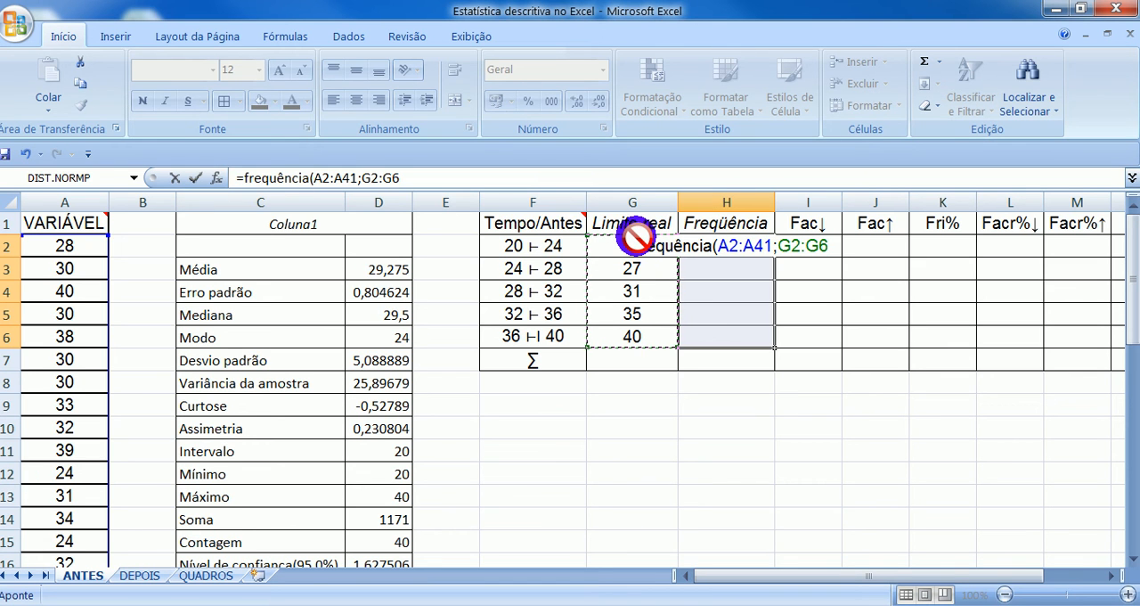
pyautogui.write(')')
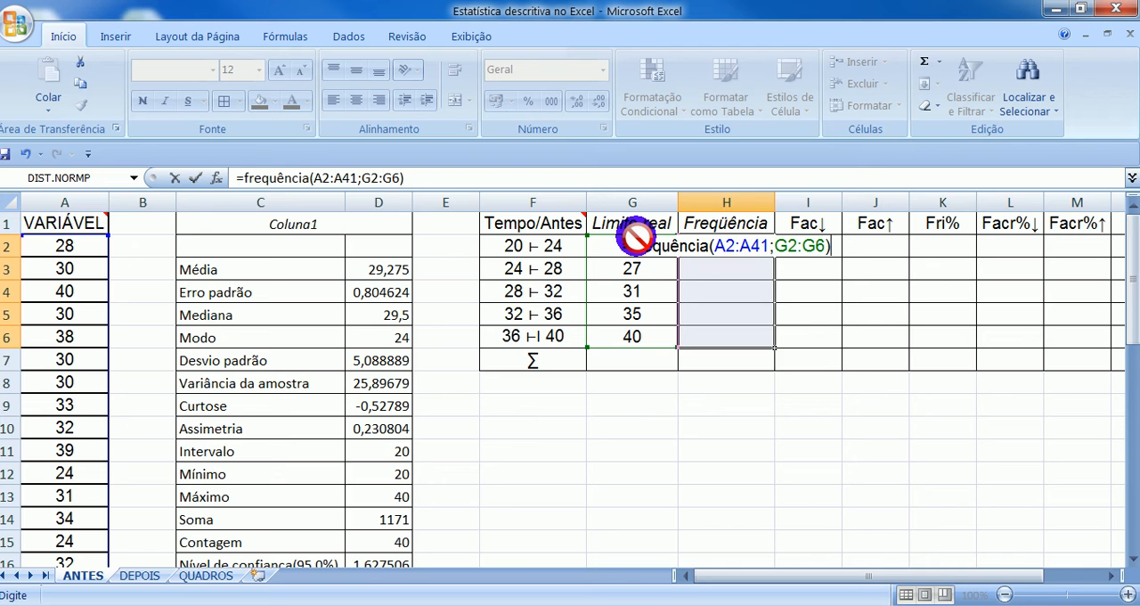
pyautogui.hotkey('ctrl', 'shift', 'Return')
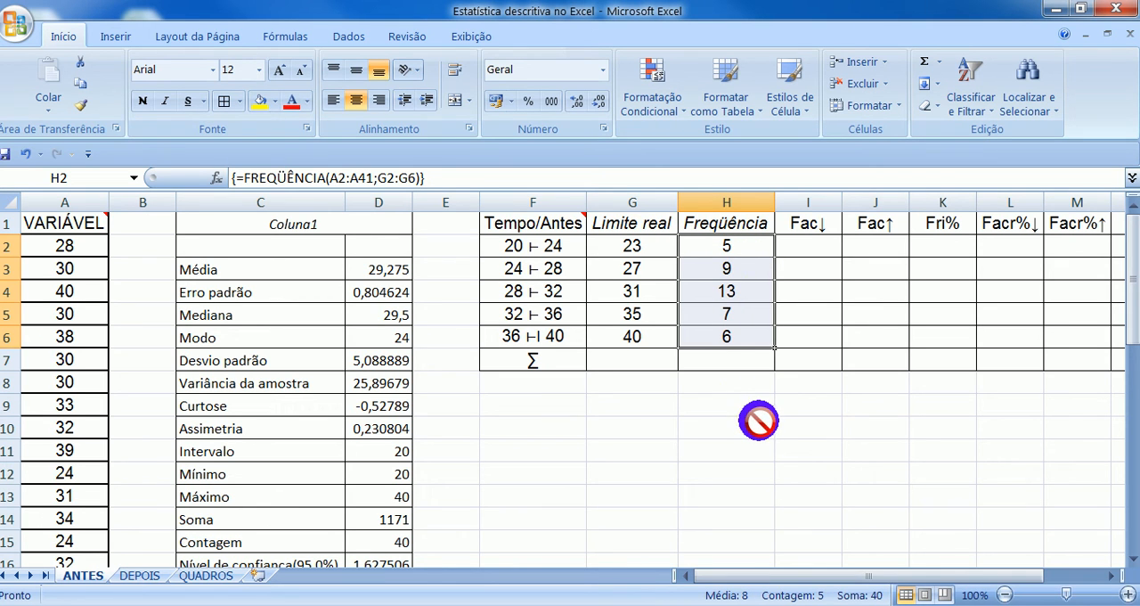
pyautogui.click(922, 61)
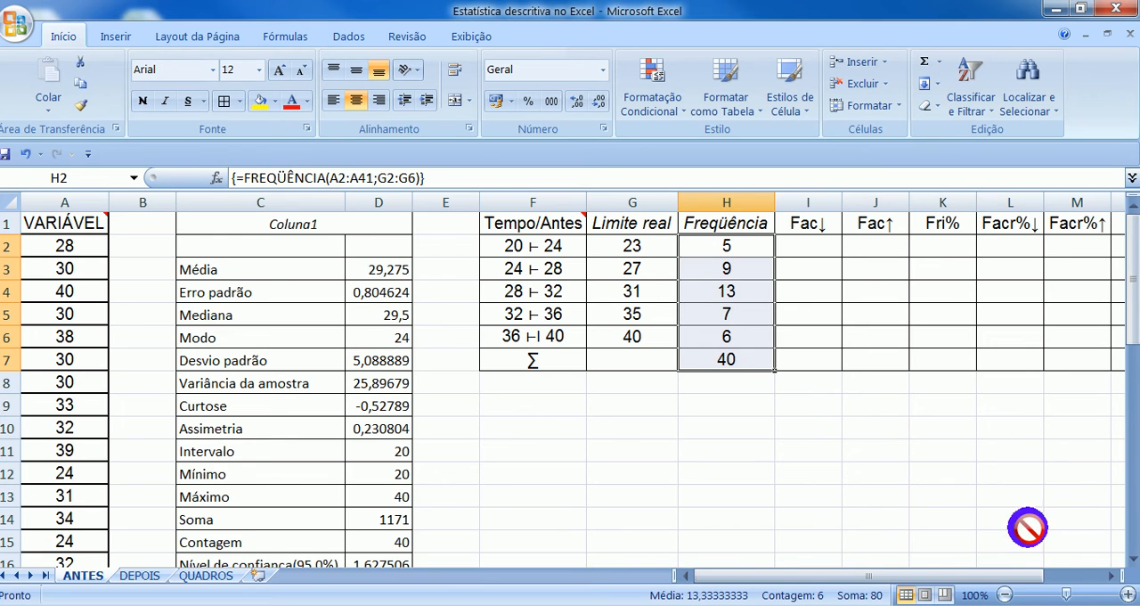
# - Build the Fac↓ column by entering 5 in I2 and =I2+H3 in I3, and fill that formula down to I6
pyautogui.click(1106, 574)
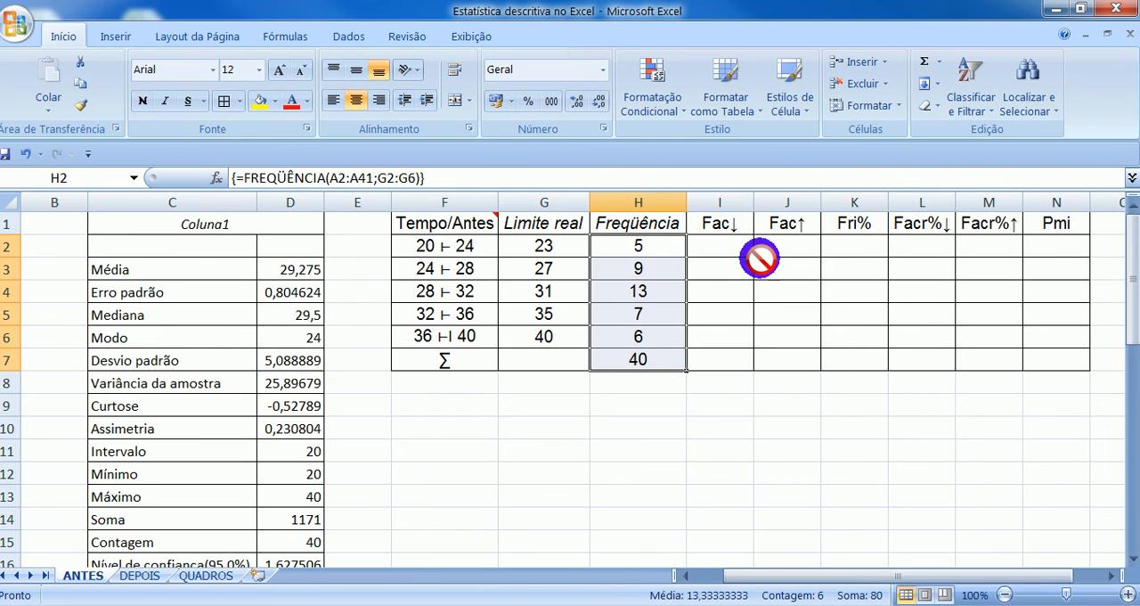
pyautogui.click(723, 246)
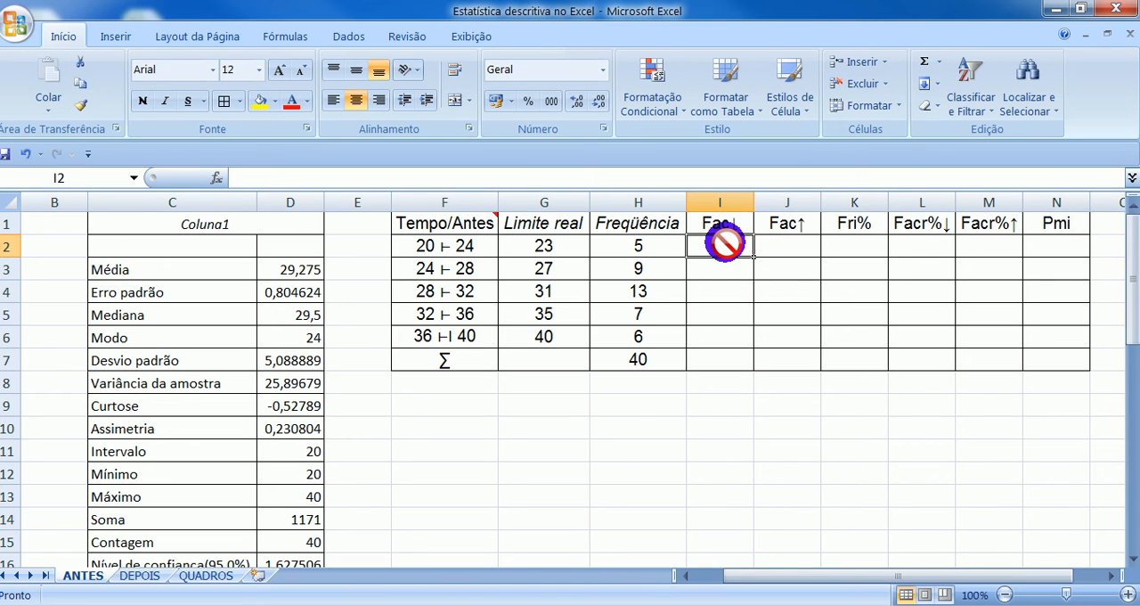
pyautogui.write('5')
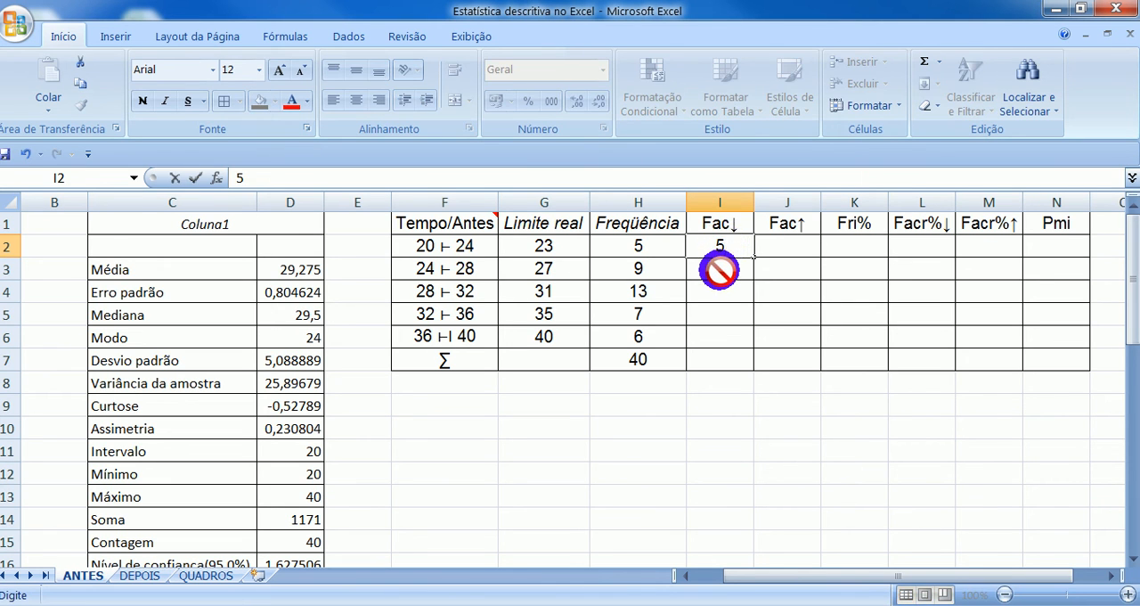
pyautogui.click(720, 269)
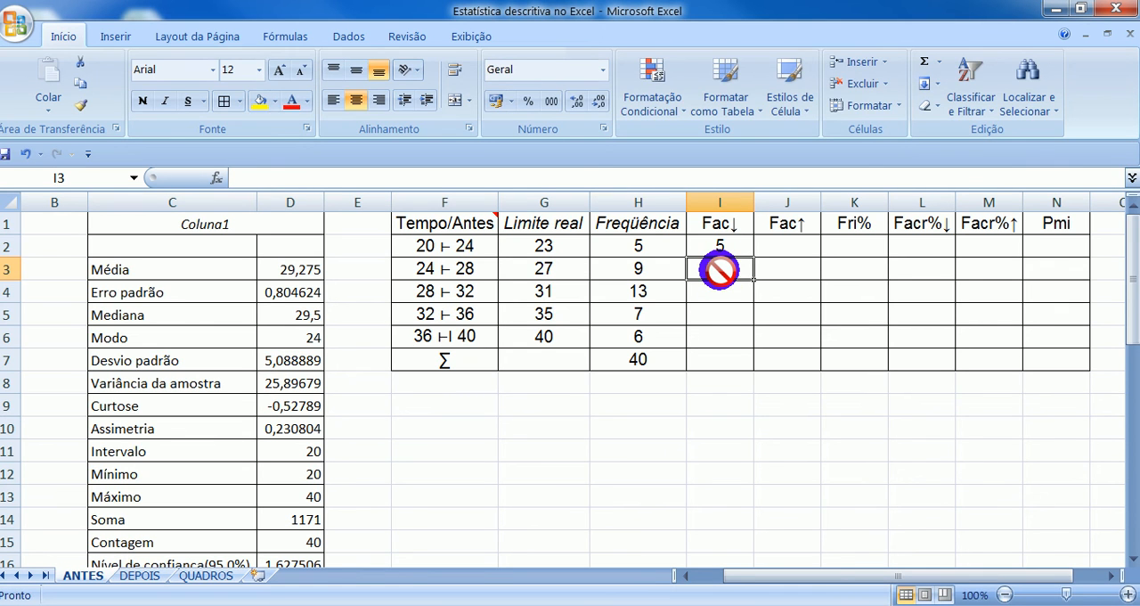
pyautogui.write('=')
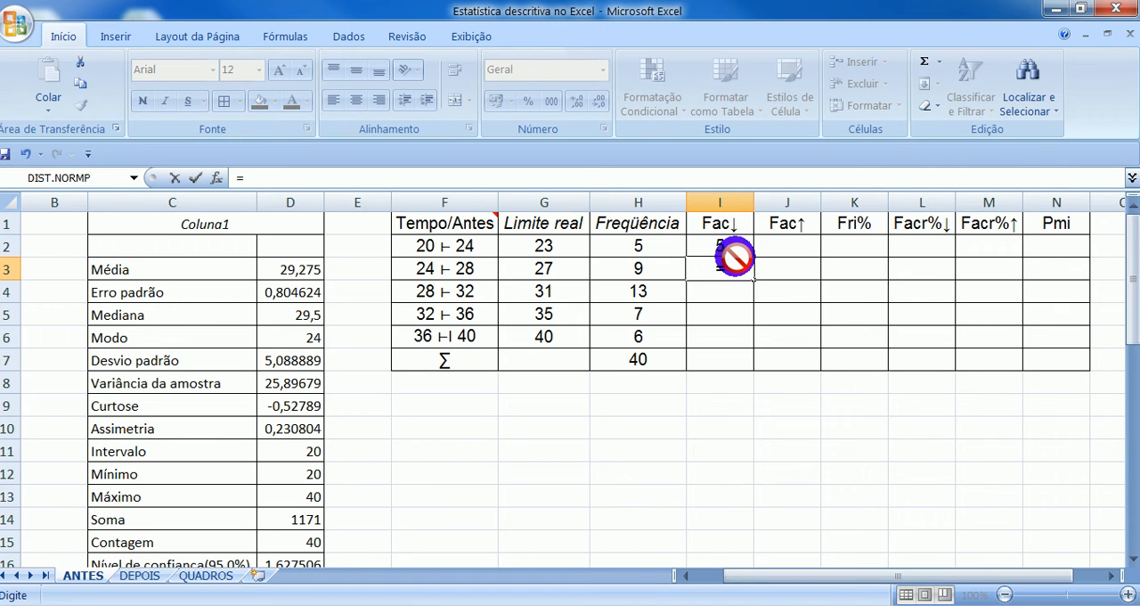
pyautogui.click(697, 244)
pyautogui.write('+')
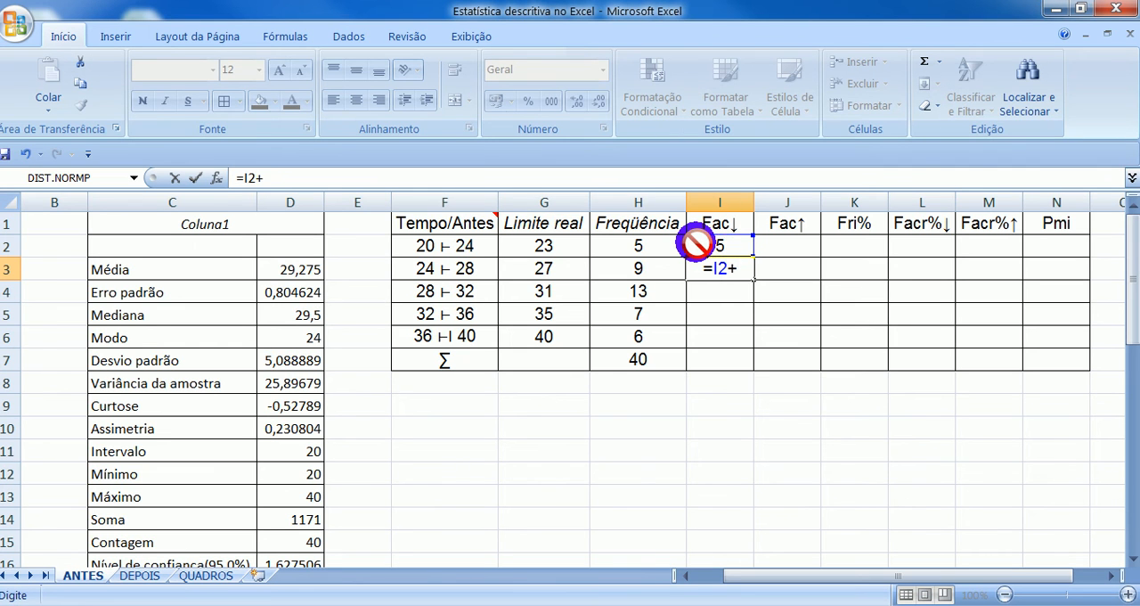
pyautogui.click(638, 276)
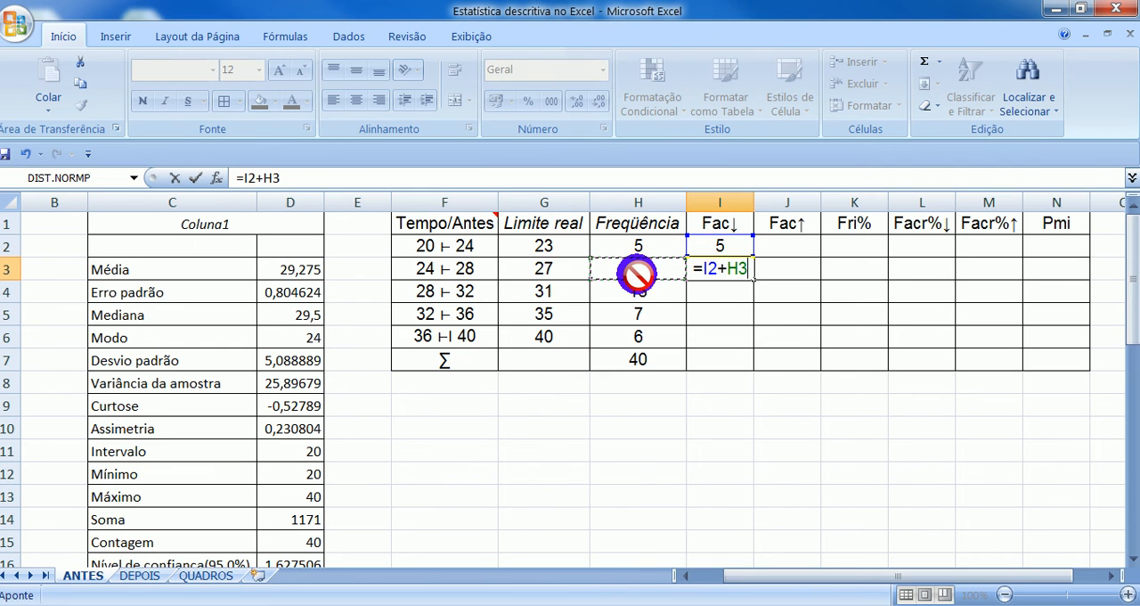
pyautogui.press('Return')
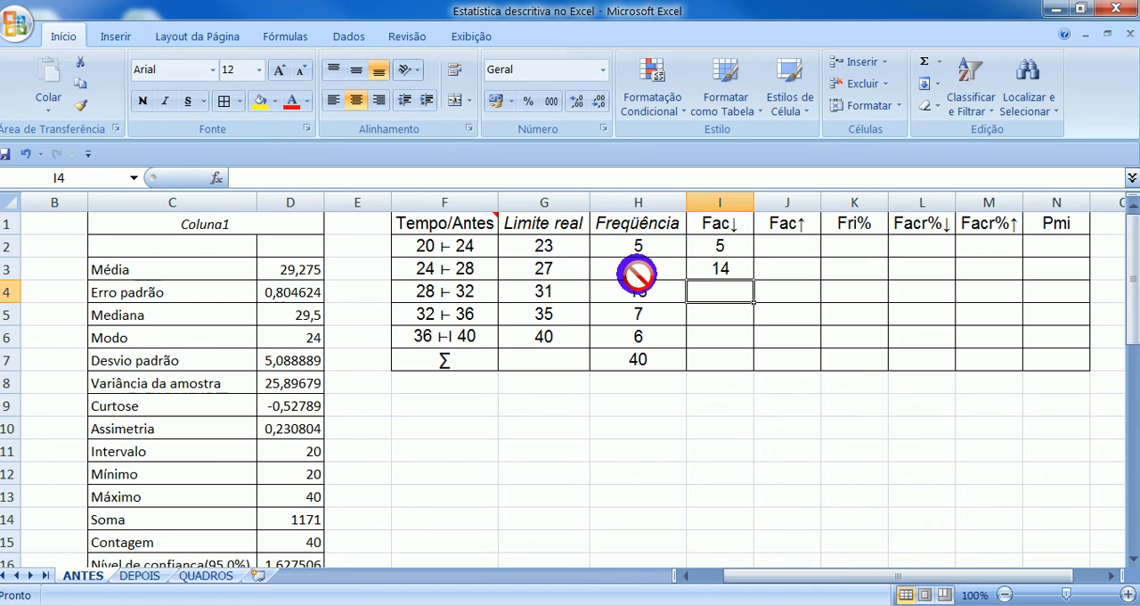
pyautogui.click(719, 269)
pyautogui.moveTo(753, 278); pyautogui.dragTo(749, 342)
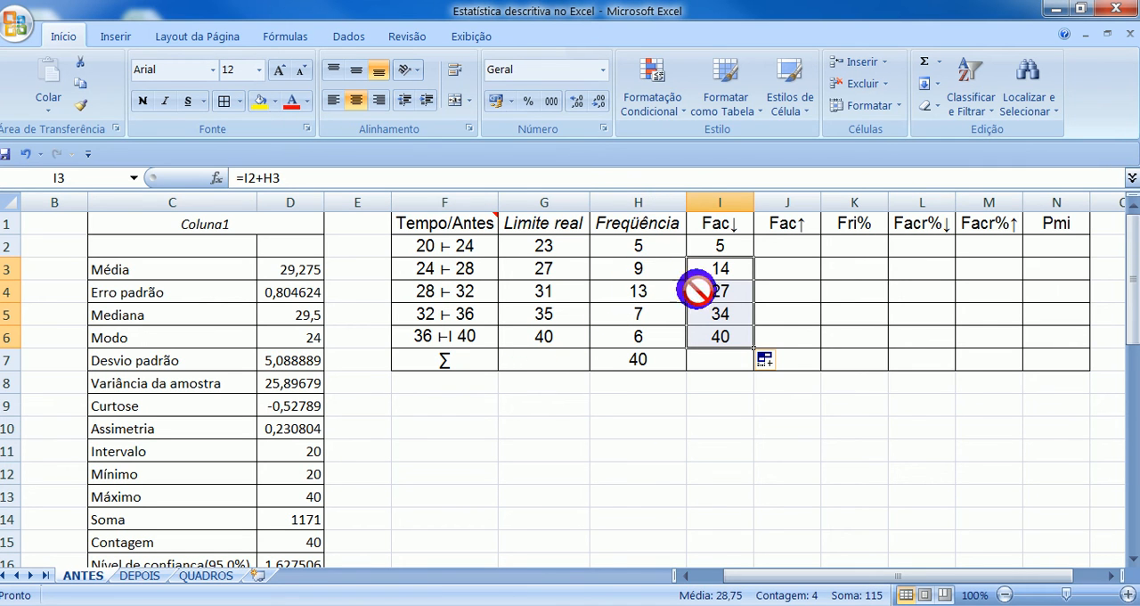
# - Build the Fac↑ column by entering 6 in J6 and =J6+H5 in J5, and fill that formula up to J2
pyautogui.click(796, 343)
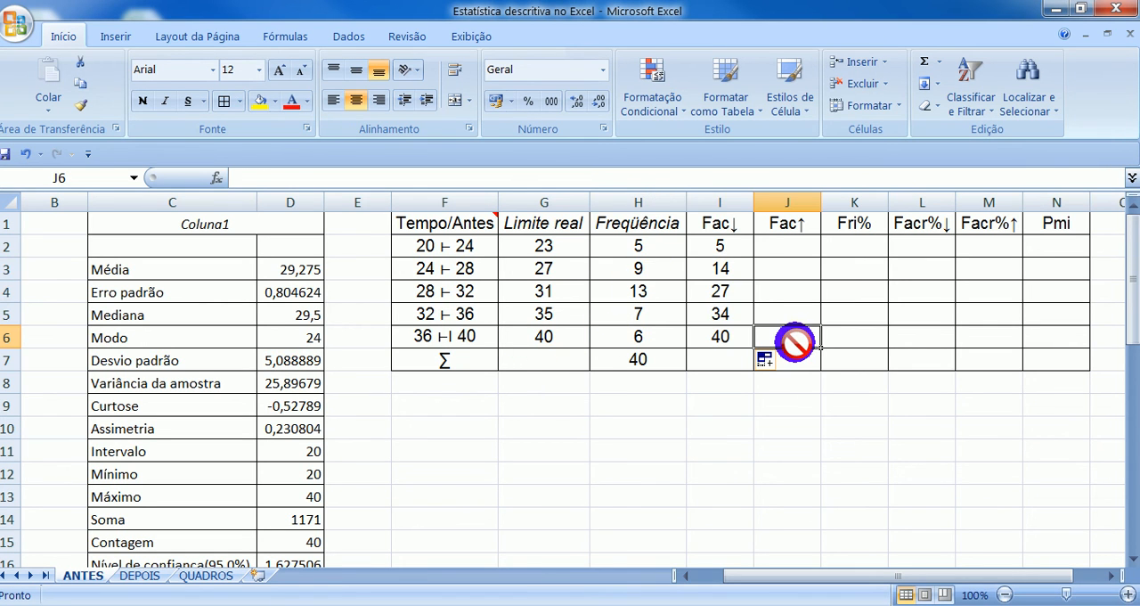
pyautogui.write('6')
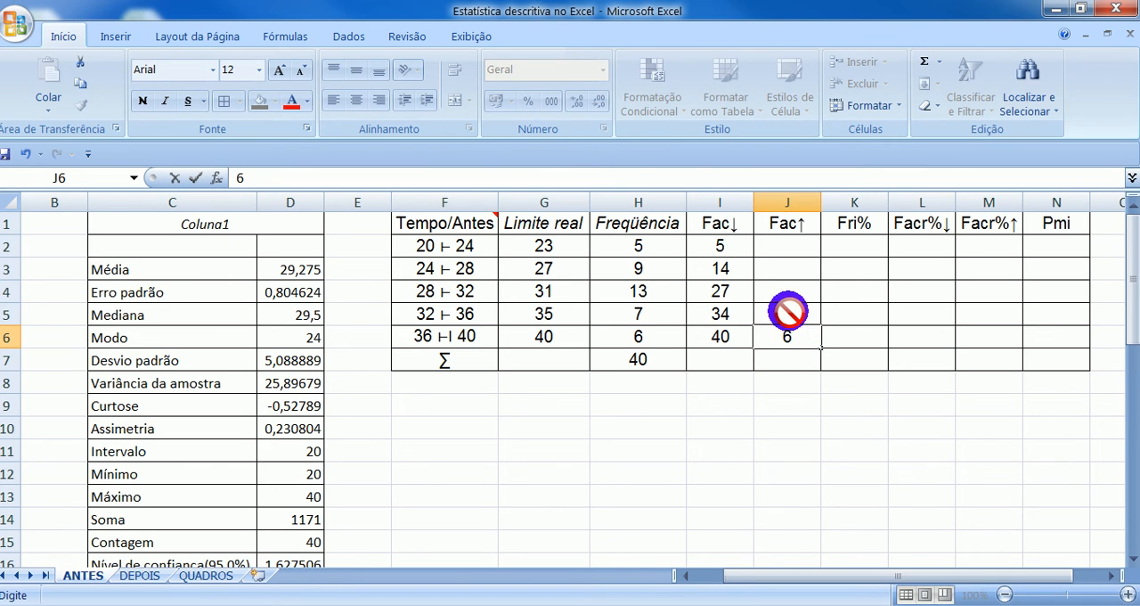
pyautogui.click(791, 314)
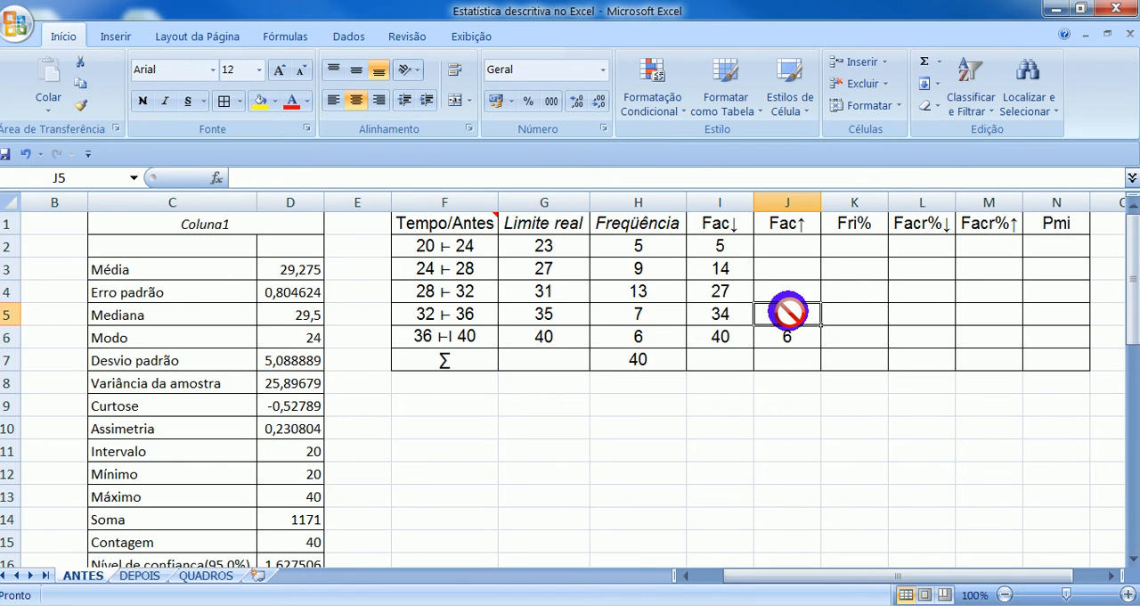
pyautogui.write('=')
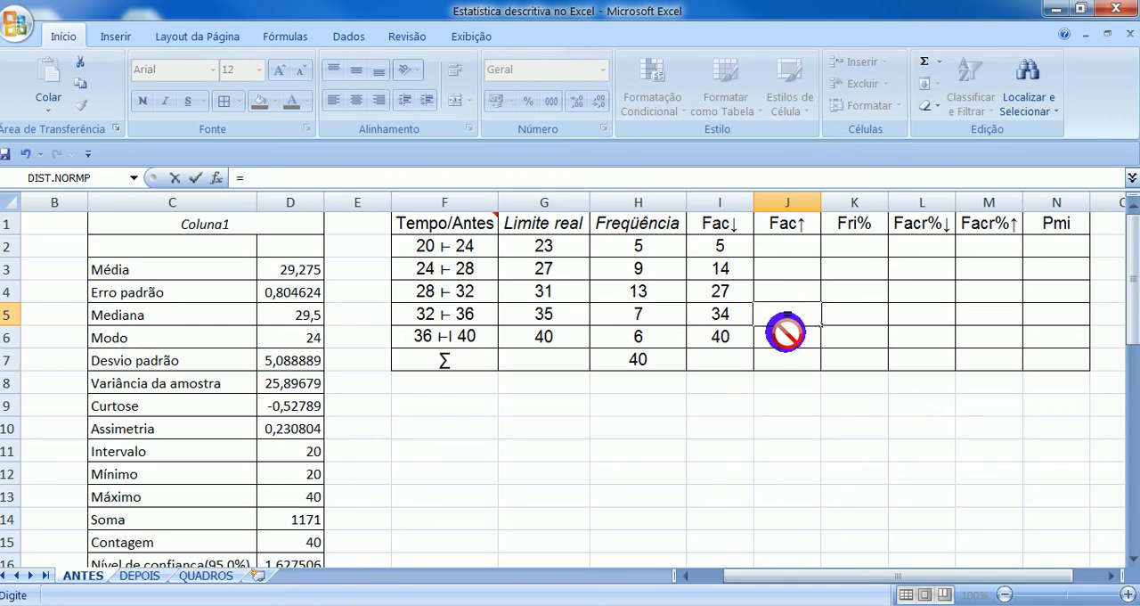
pyautogui.click(785, 333)
pyautogui.write('+')
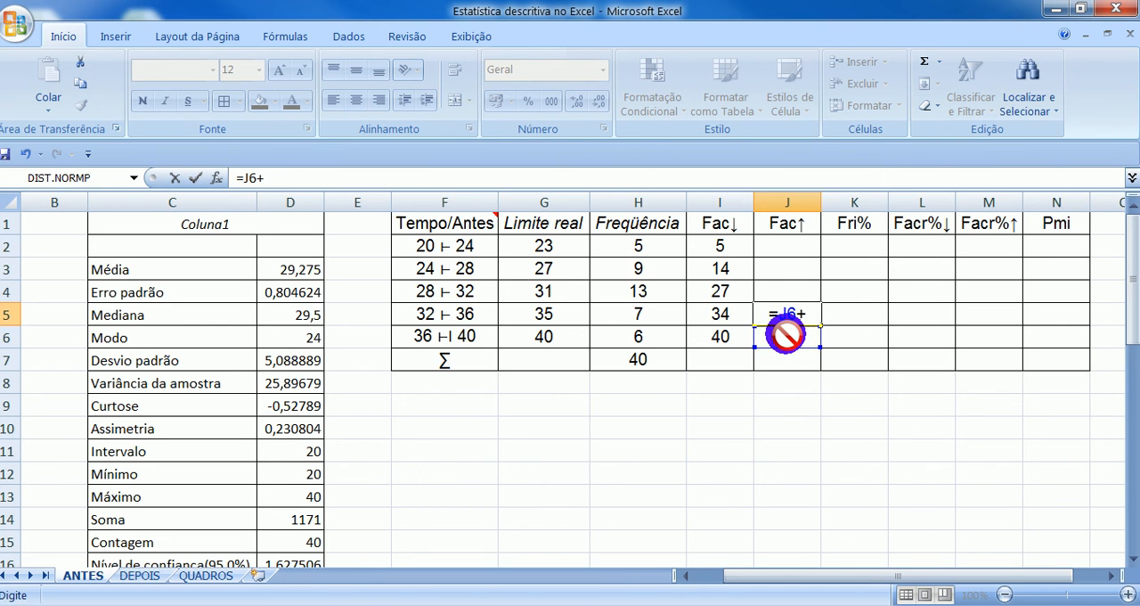
pyautogui.click(639, 320)
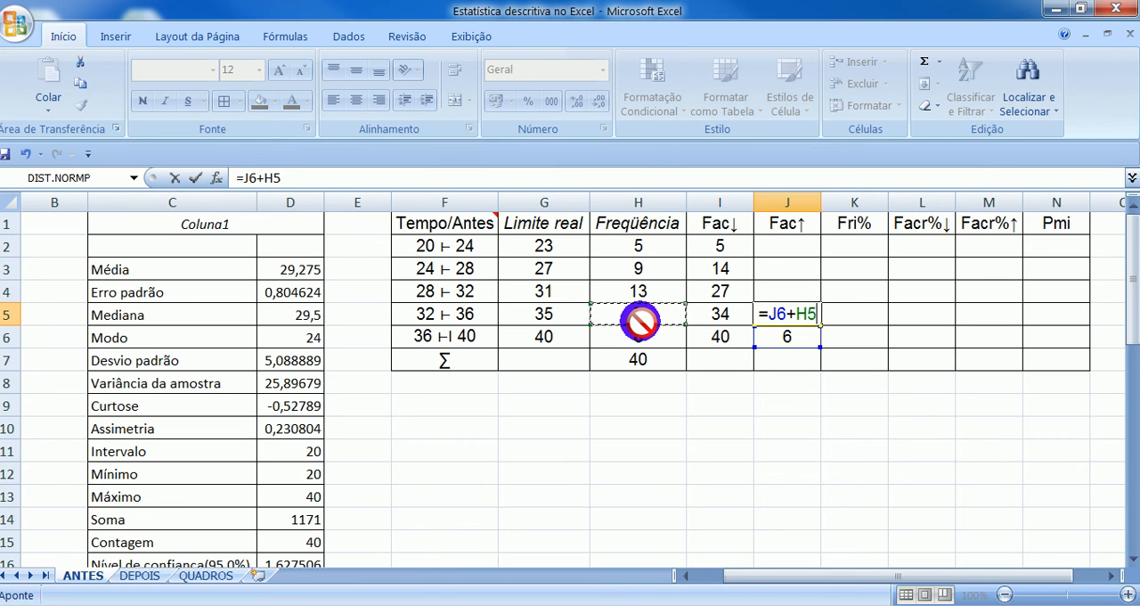
pyautogui.press('Return')
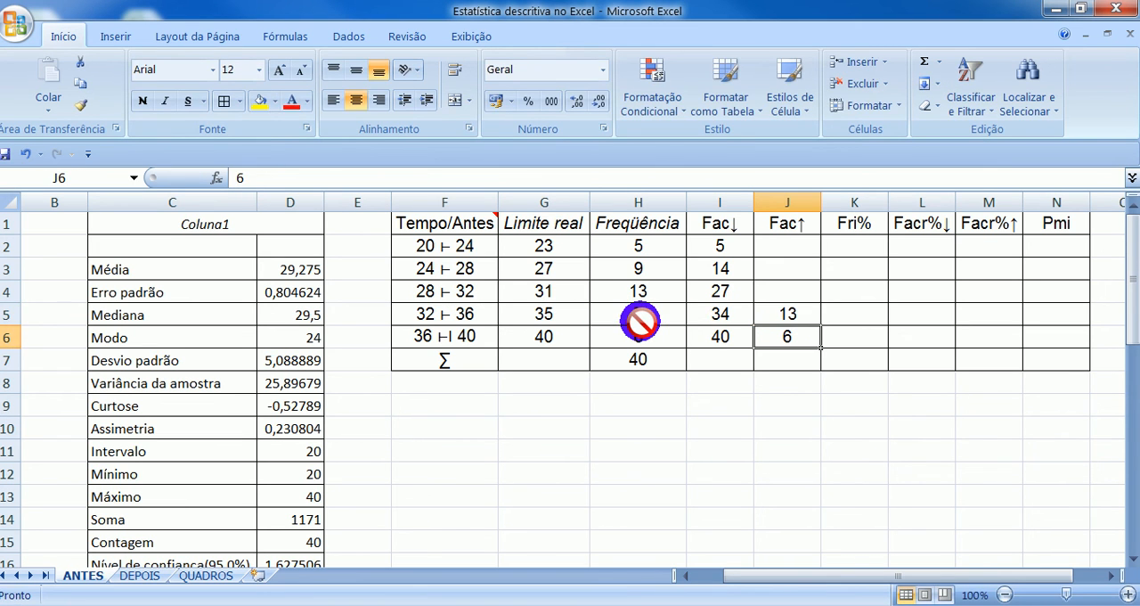
pyautogui.click(795, 313)
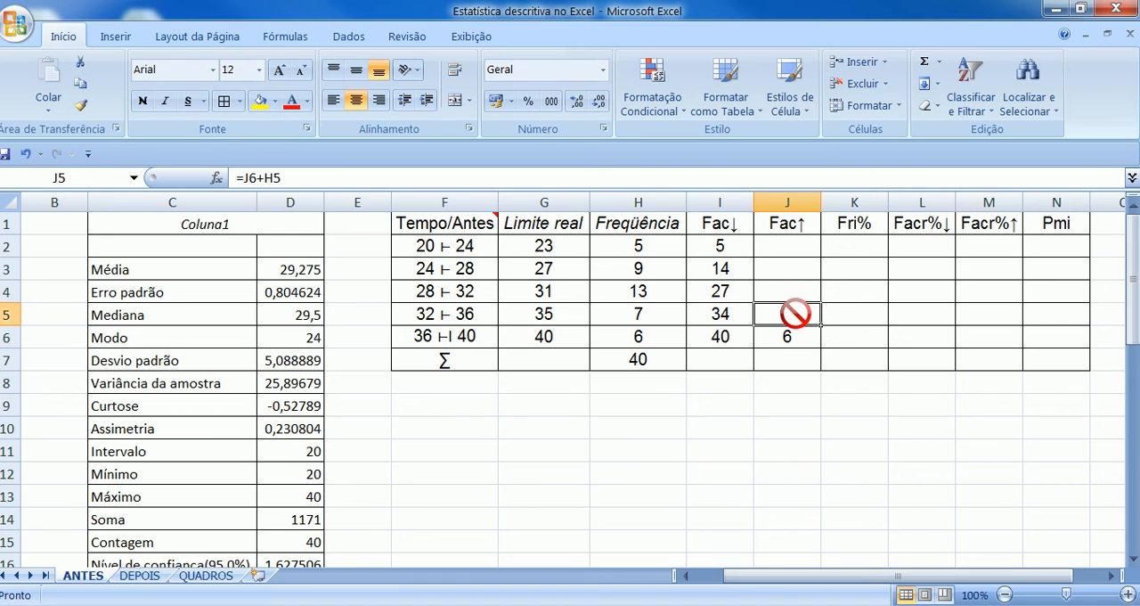
pyautogui.moveTo(819, 325); pyautogui.dragTo(827, 241)
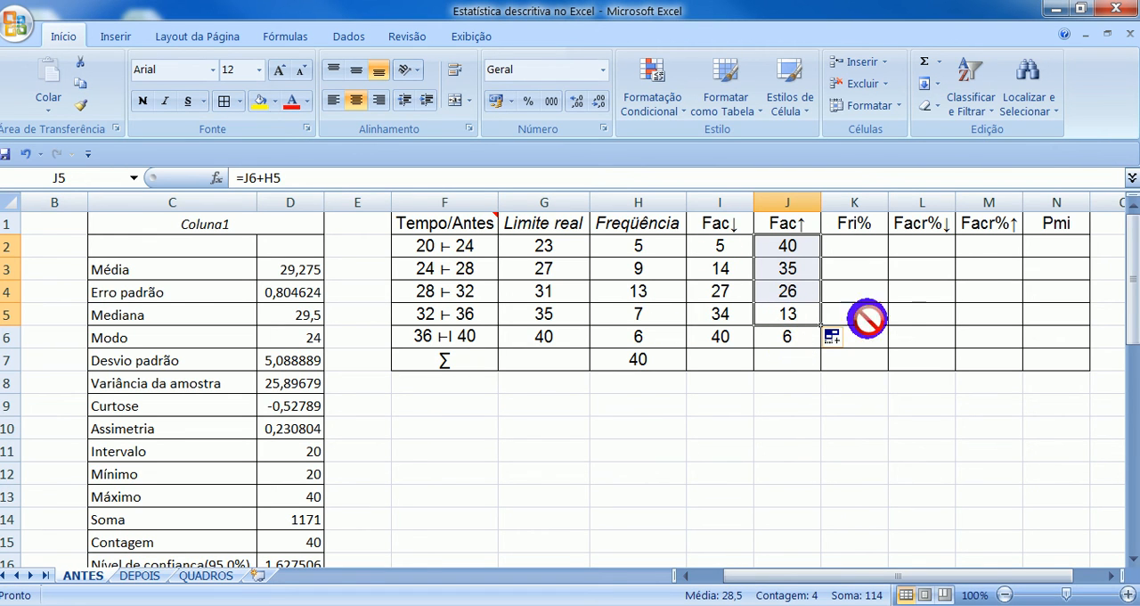
# - Calculate the first class's relative frequency (Fri%) in K2 with the formula =(H2/$H$7)*100
pyautogui.click(857, 246)
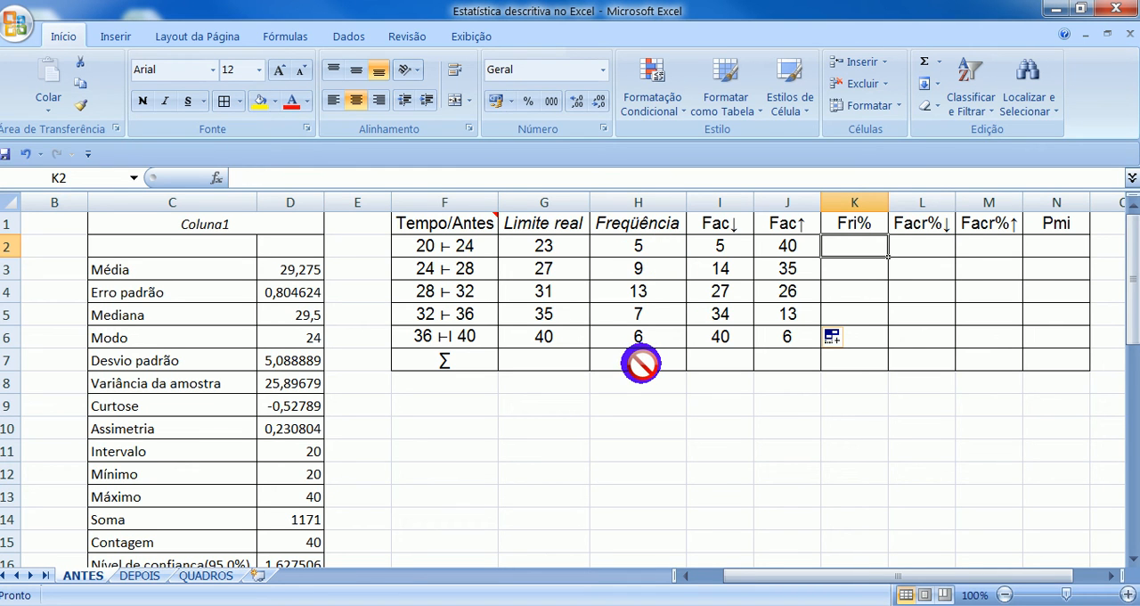
pyautogui.write('=(')
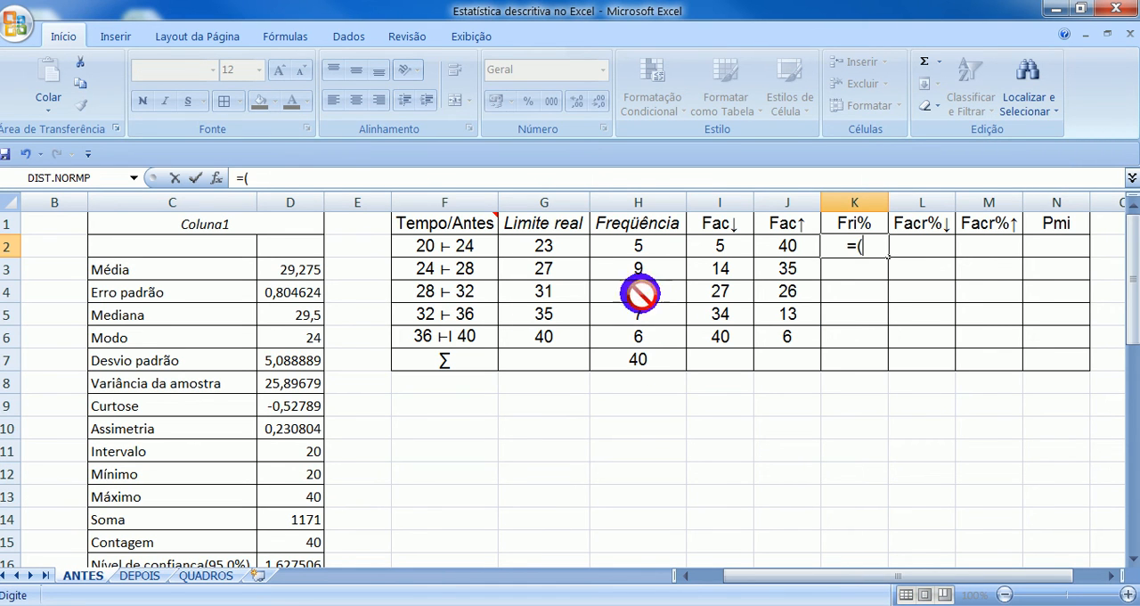
pyautogui.click(651, 251)
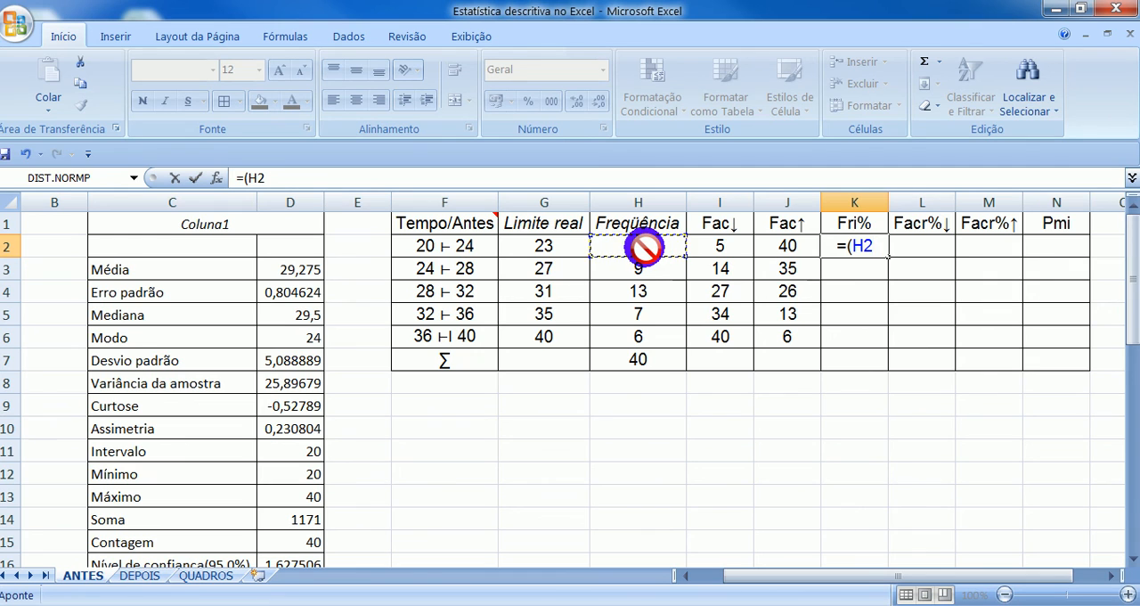
pyautogui.write('/')
pyautogui.click(645, 357)
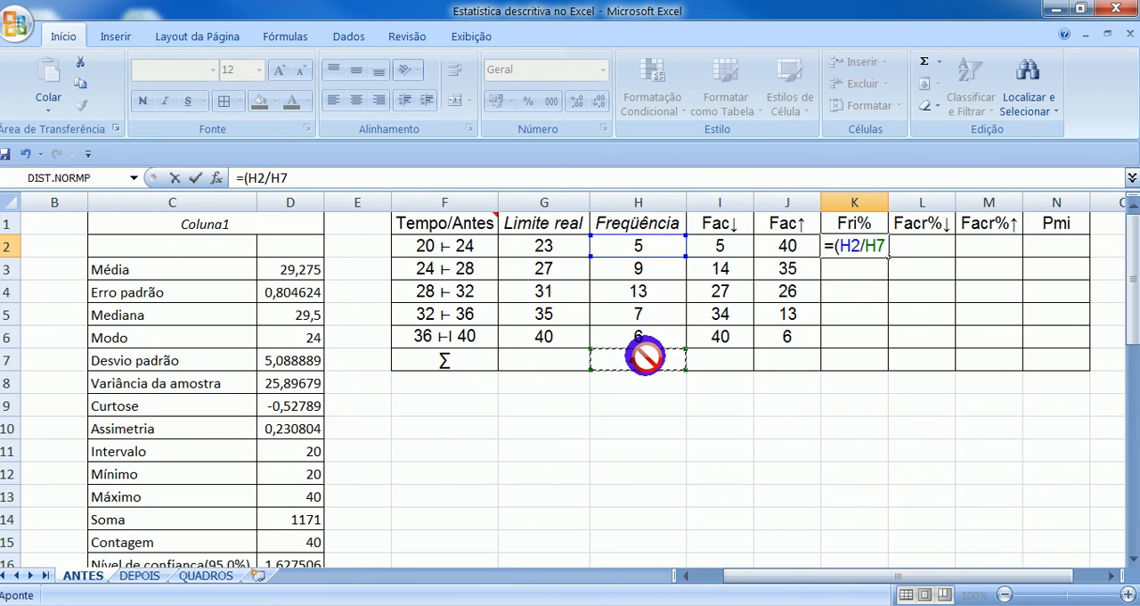
pyautogui.press('F4')
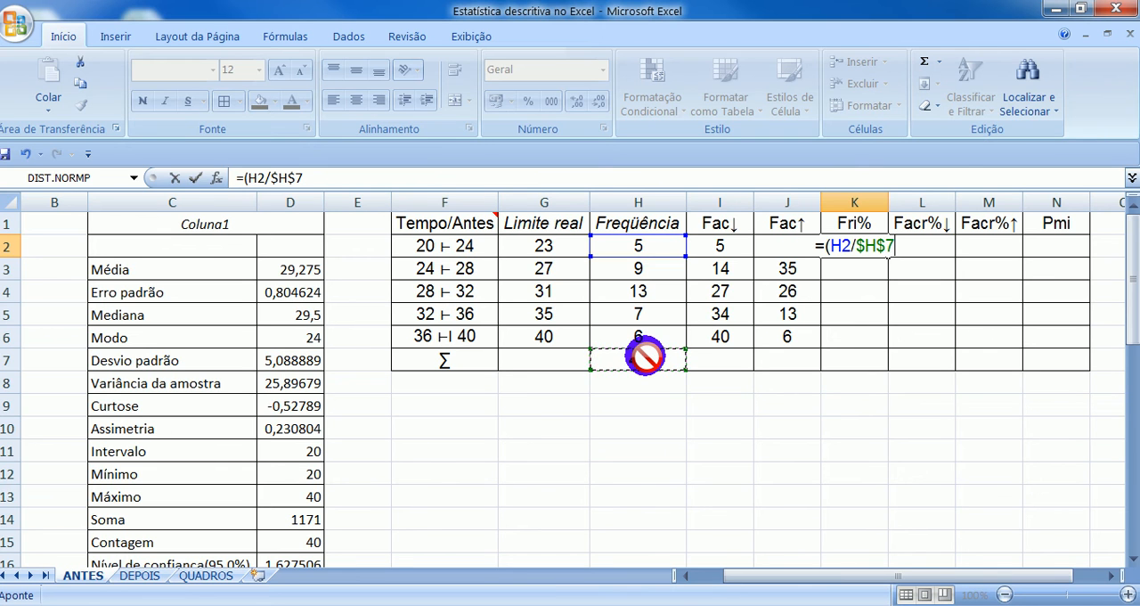
pyautogui.write(')')
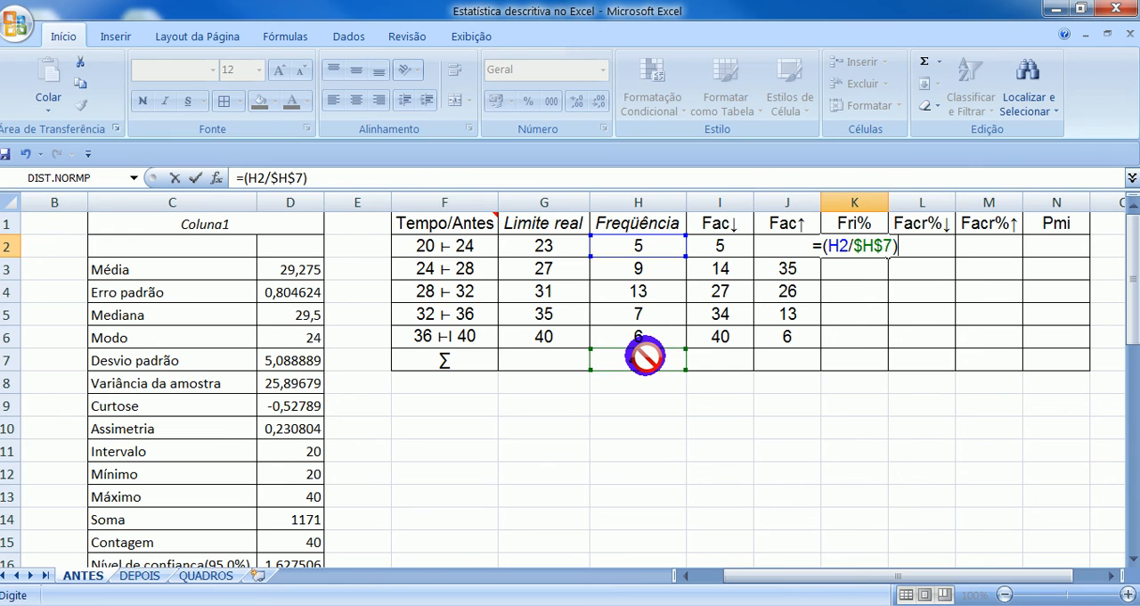
pyautogui.write('*100')
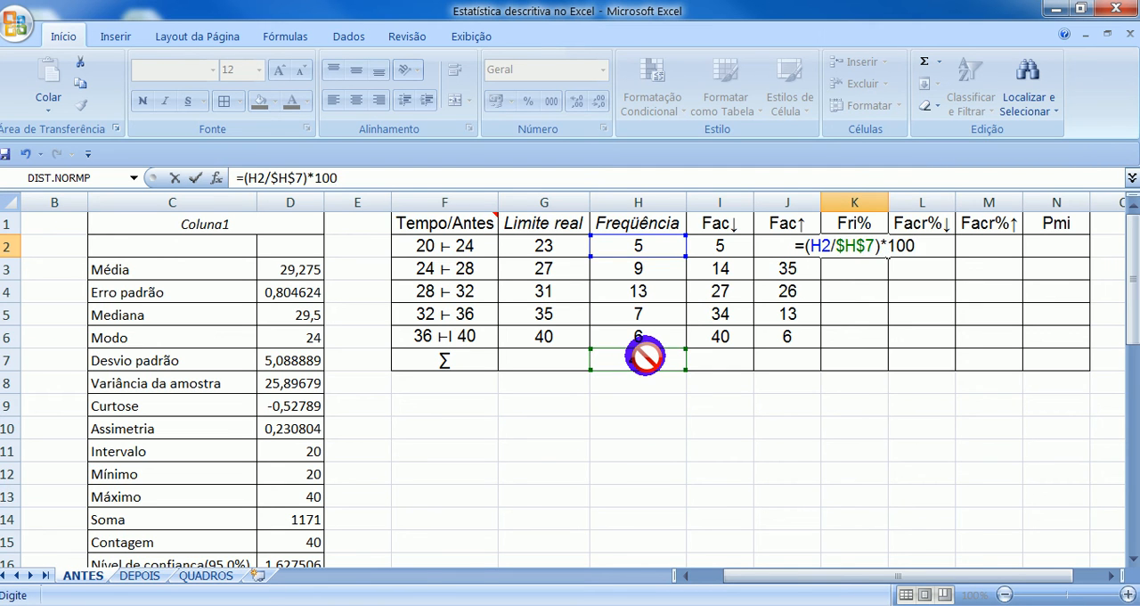
pyautogui.press('Return')
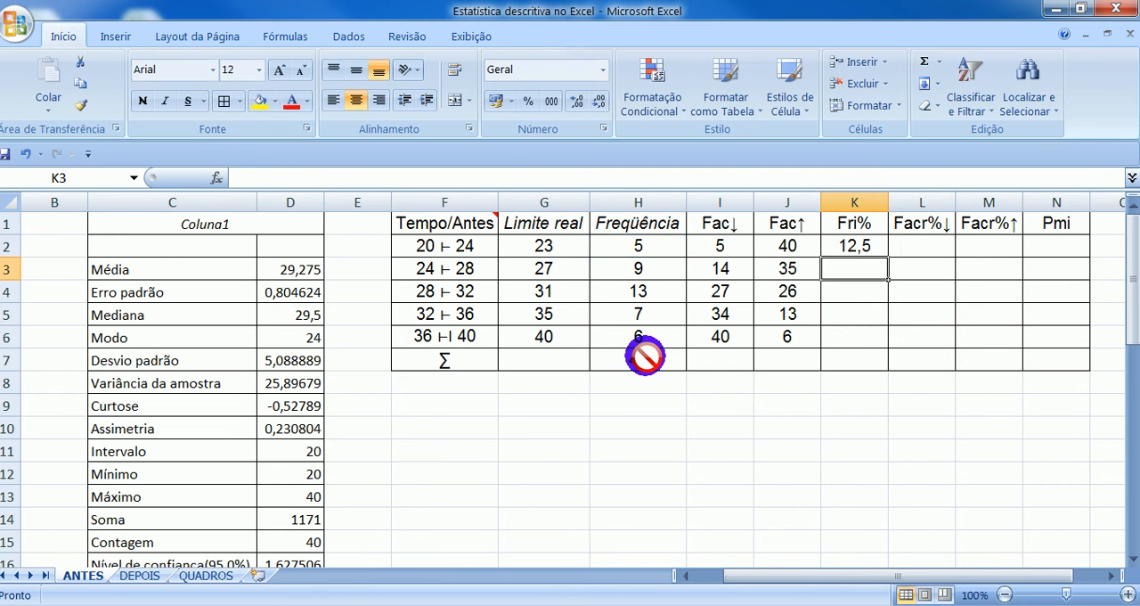
# - Fill the Fri% formula from K2 down to K6 and sum the column in K7
pyautogui.click(866, 250)
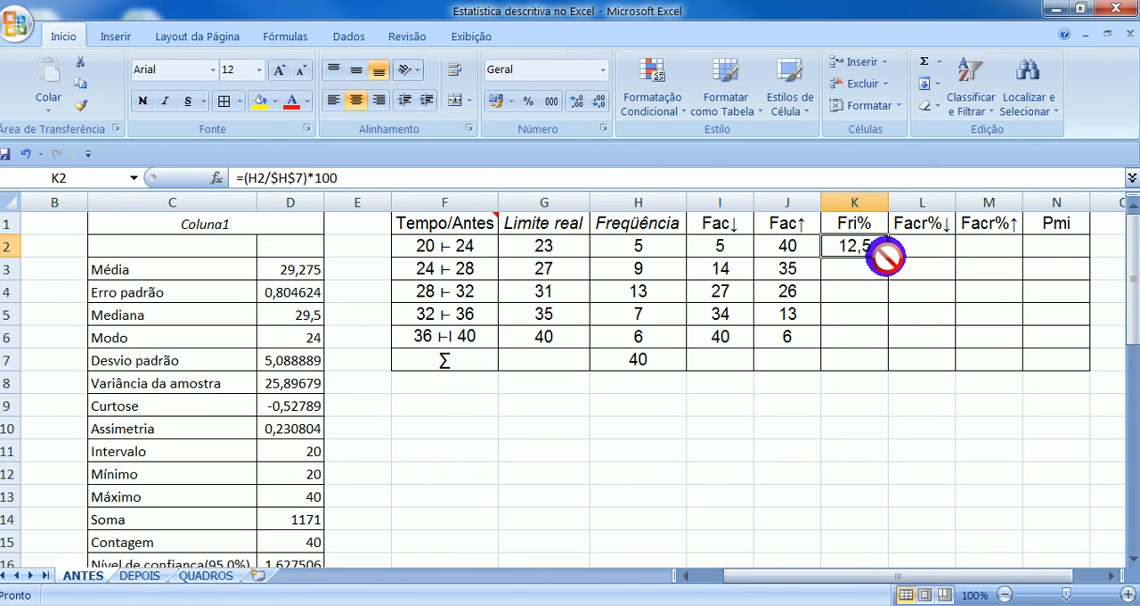
pyautogui.moveTo(888, 256); pyautogui.dragTo(882, 336)
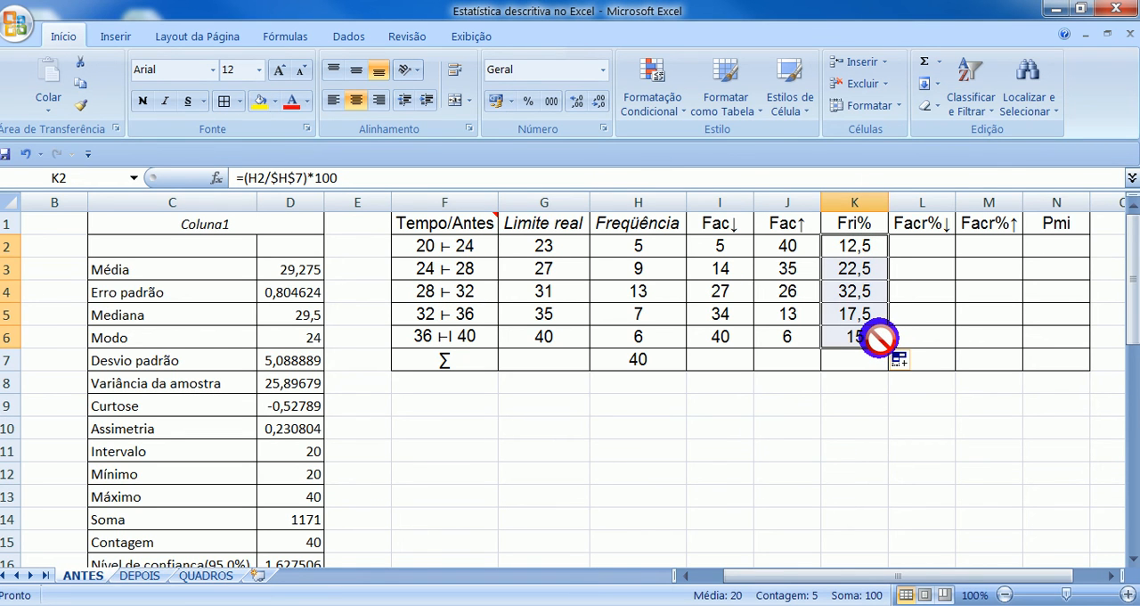
pyautogui.click(923, 60)
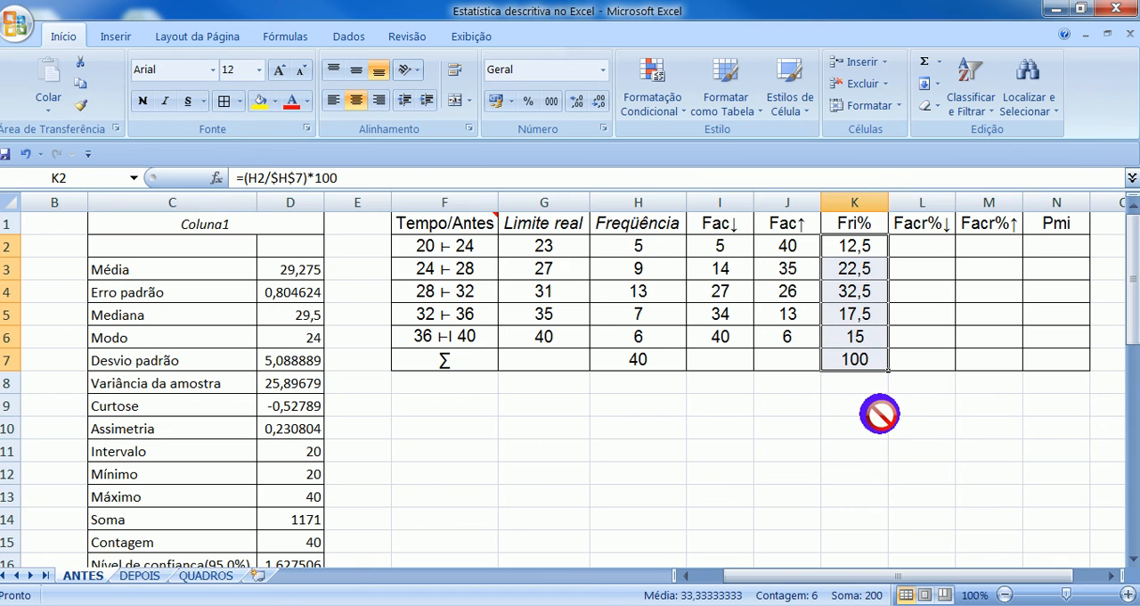
pyautogui.click(953, 396)
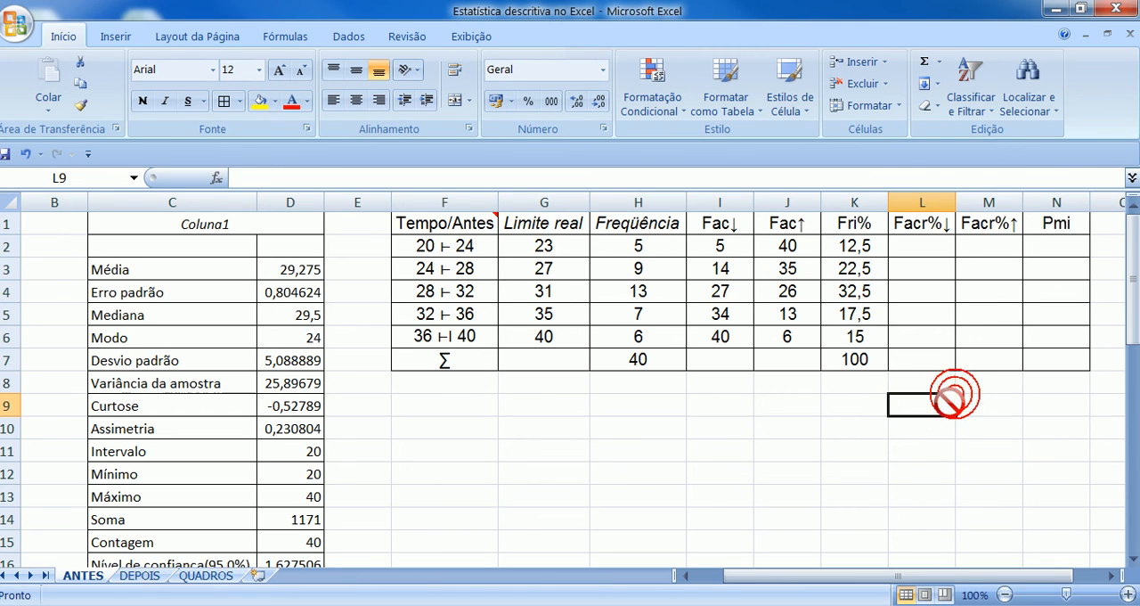
# - Build the Facr%↓ column by entering 12,5 in L2 and =L2+K3 in L3, and fill that formula down to L6
pyautogui.click(923, 250)
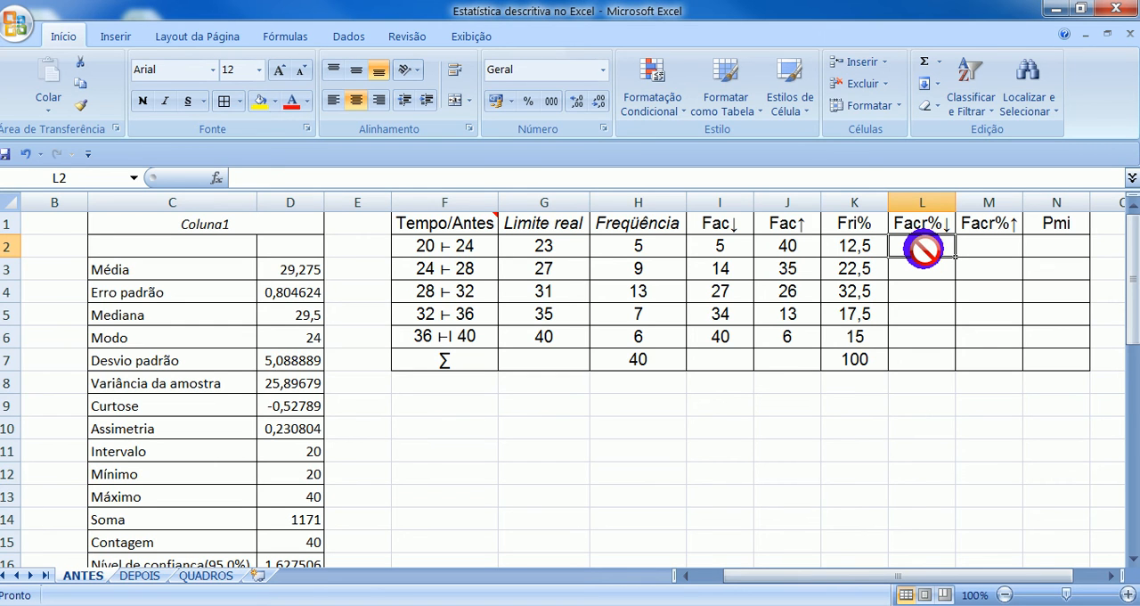
pyautogui.write('12,5')
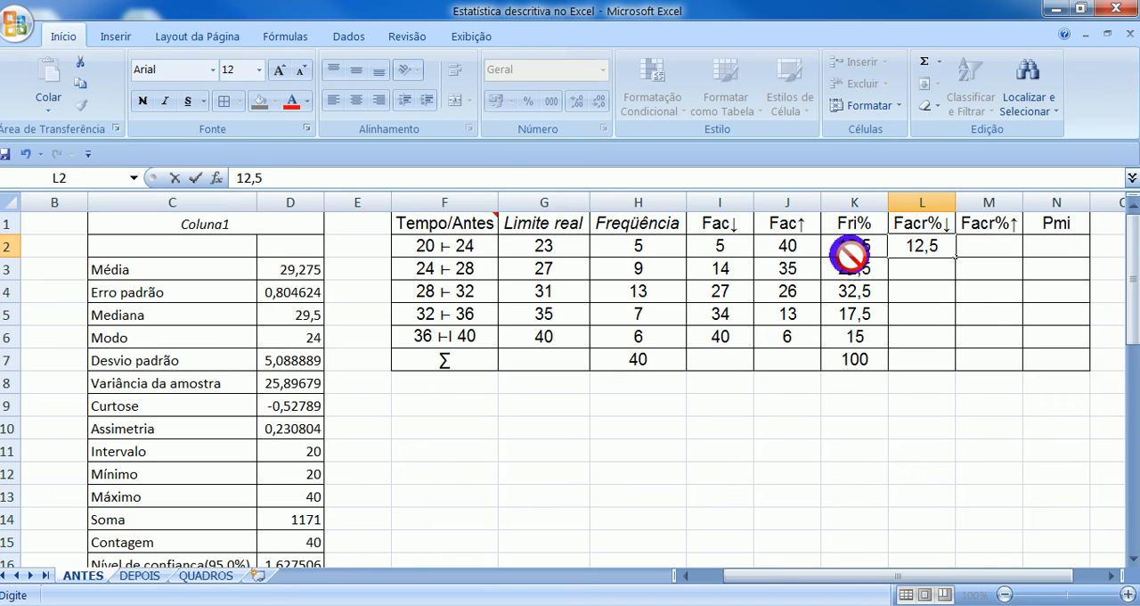
pyautogui.click(914, 270)
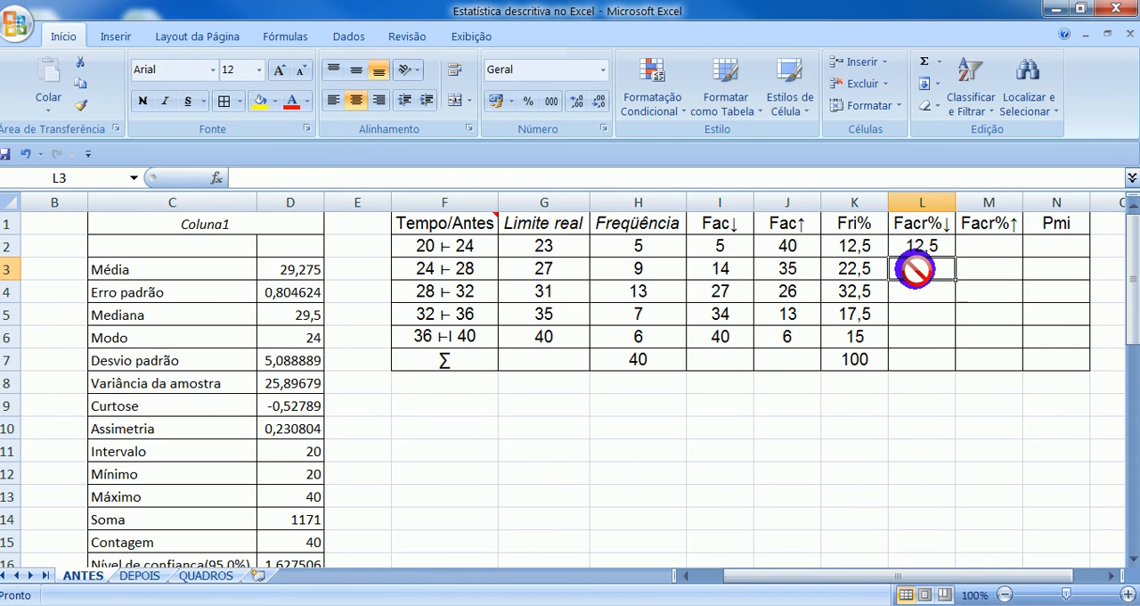
pyautogui.write('=')
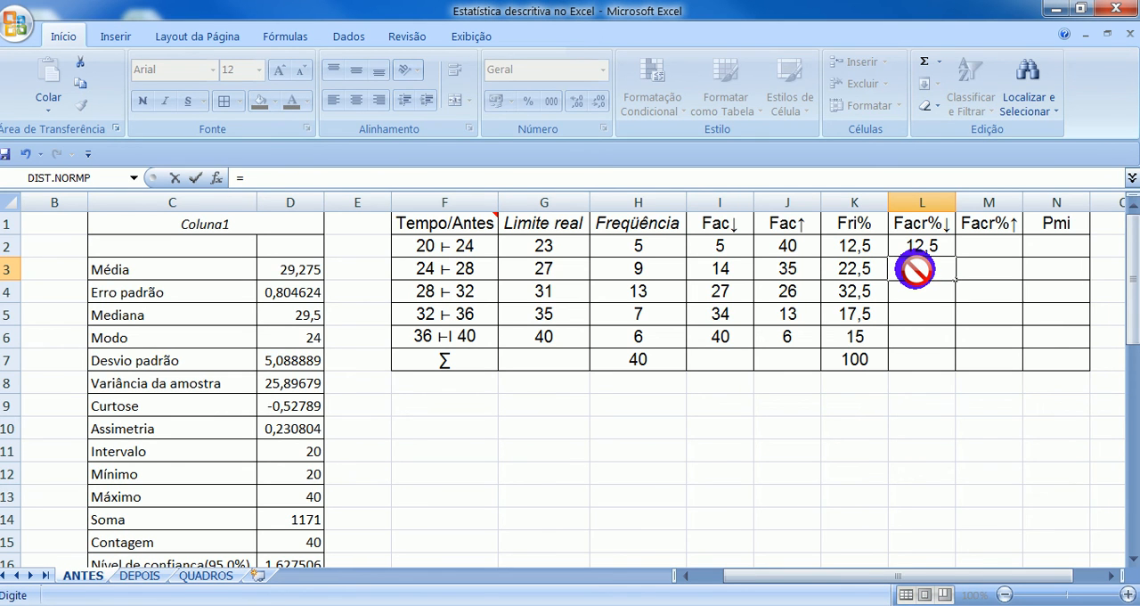
pyautogui.click(922, 241)
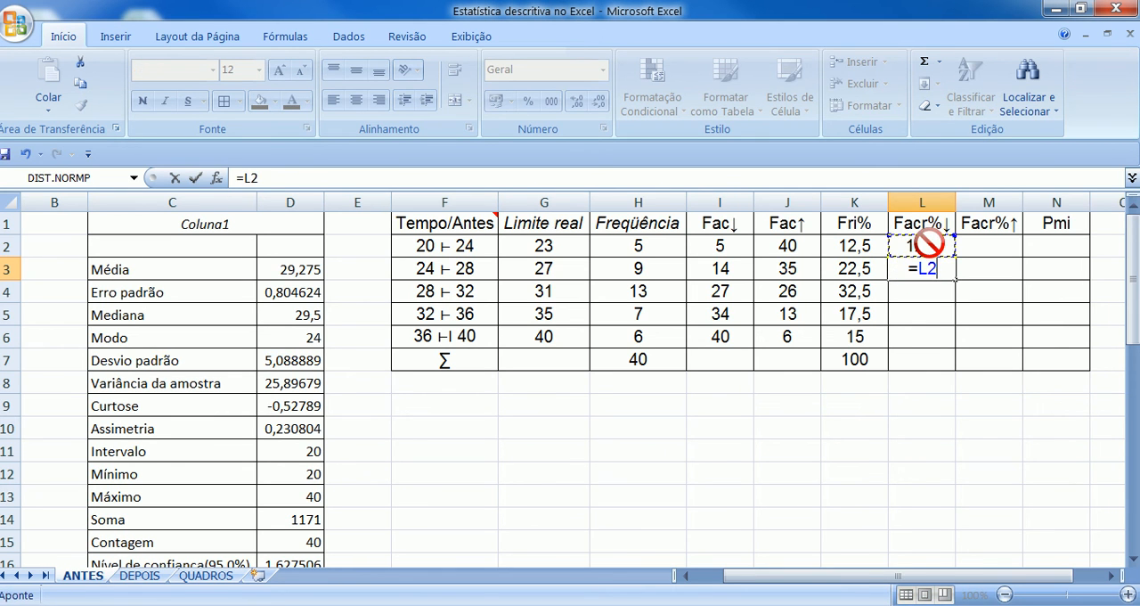
pyautogui.write('+')
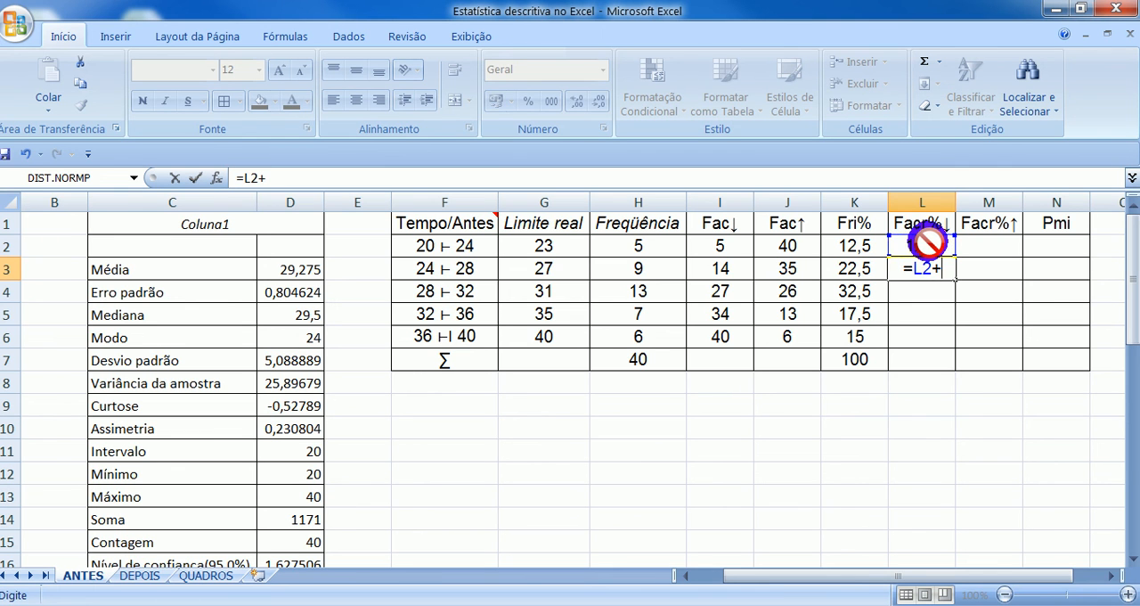
pyautogui.click(861, 267)
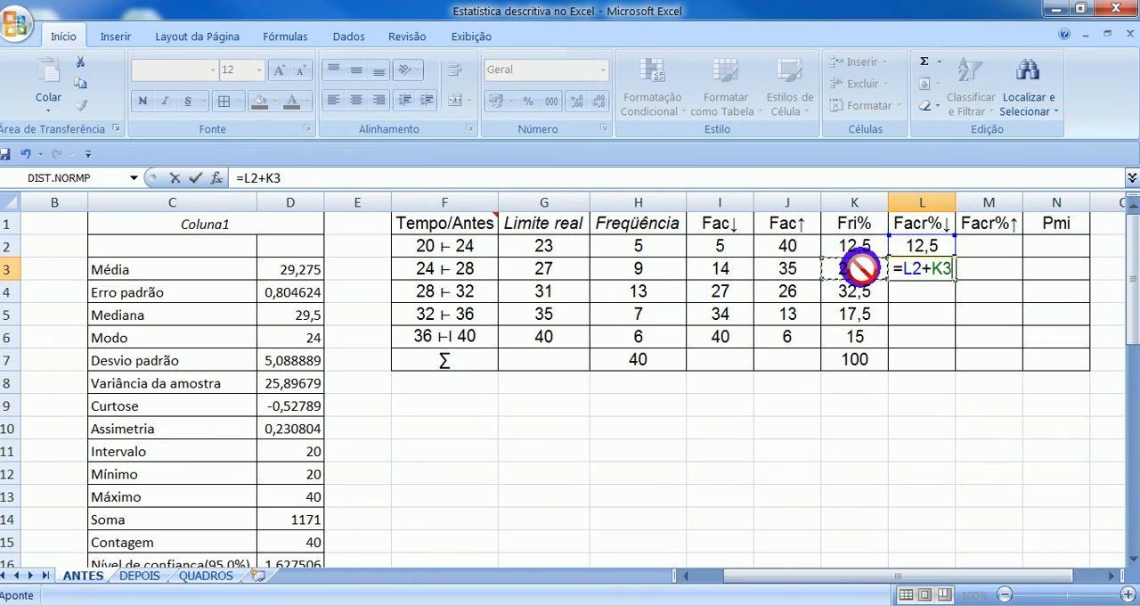
pyautogui.press('Return')
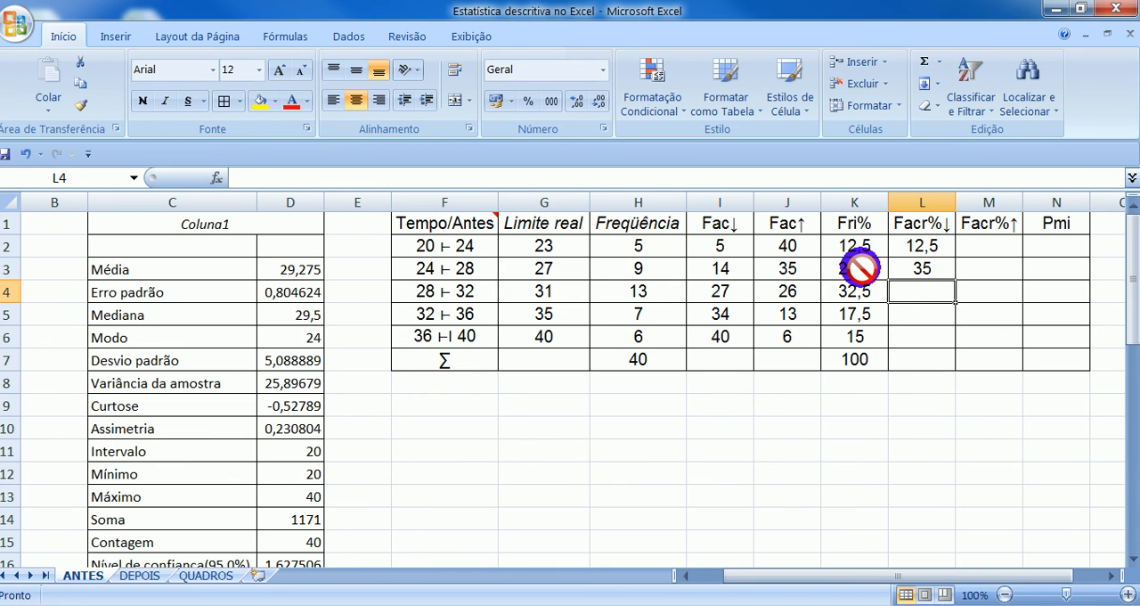
pyautogui.click(942, 268)
pyautogui.moveTo(954, 280); pyautogui.dragTo(944, 339)
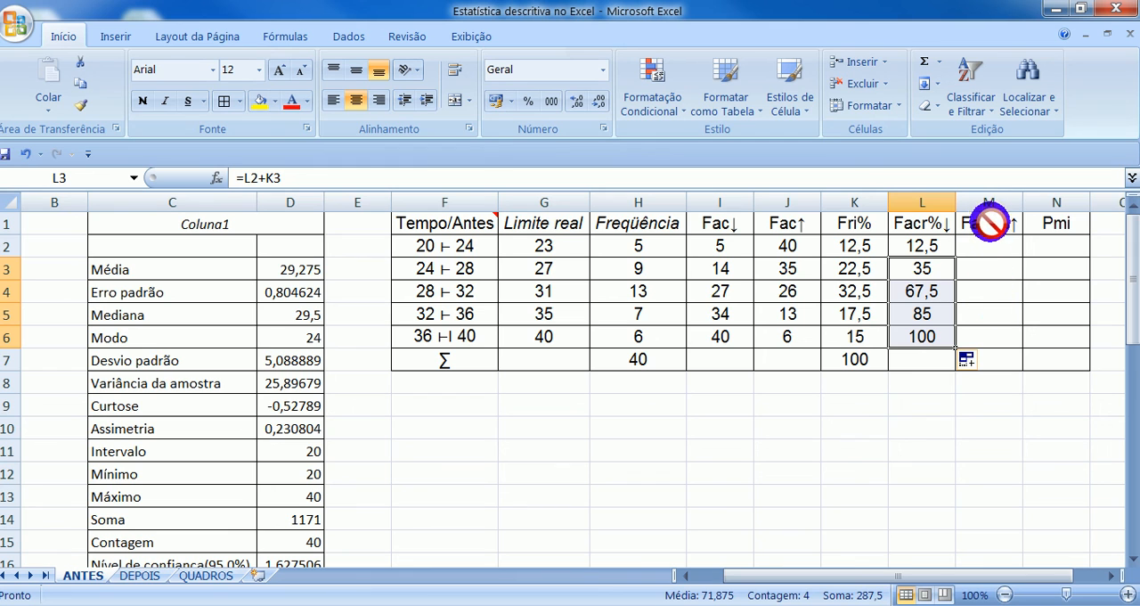
# - Build the Facr%↑ column by entering 15 in M6 and =M6+K5 in M5, and fill that formula up to M2
pyautogui.click(1005, 339)
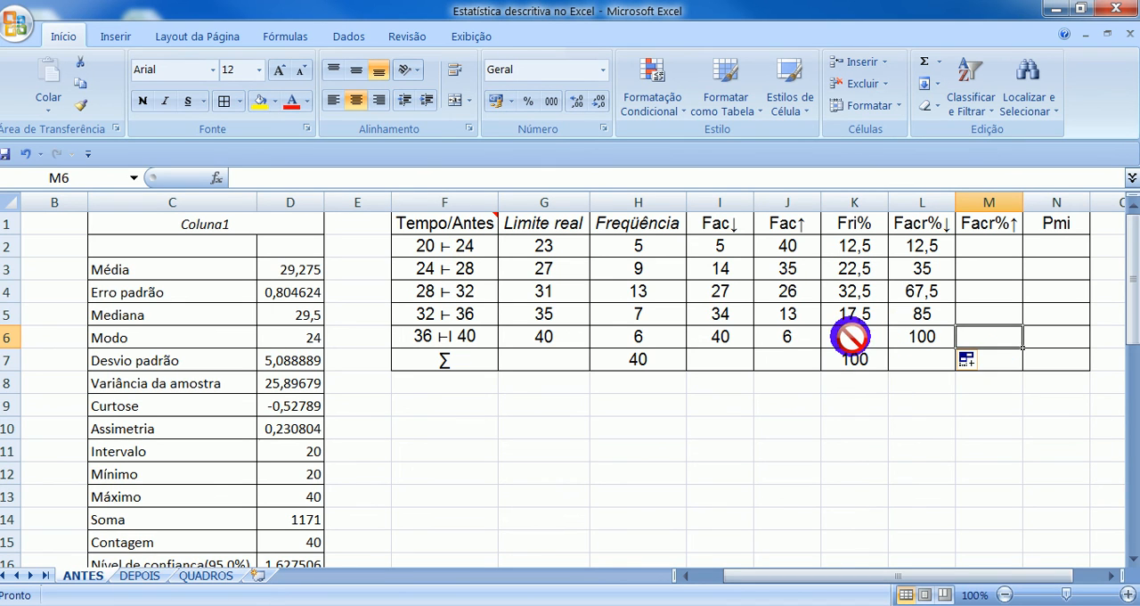
pyautogui.write('15')
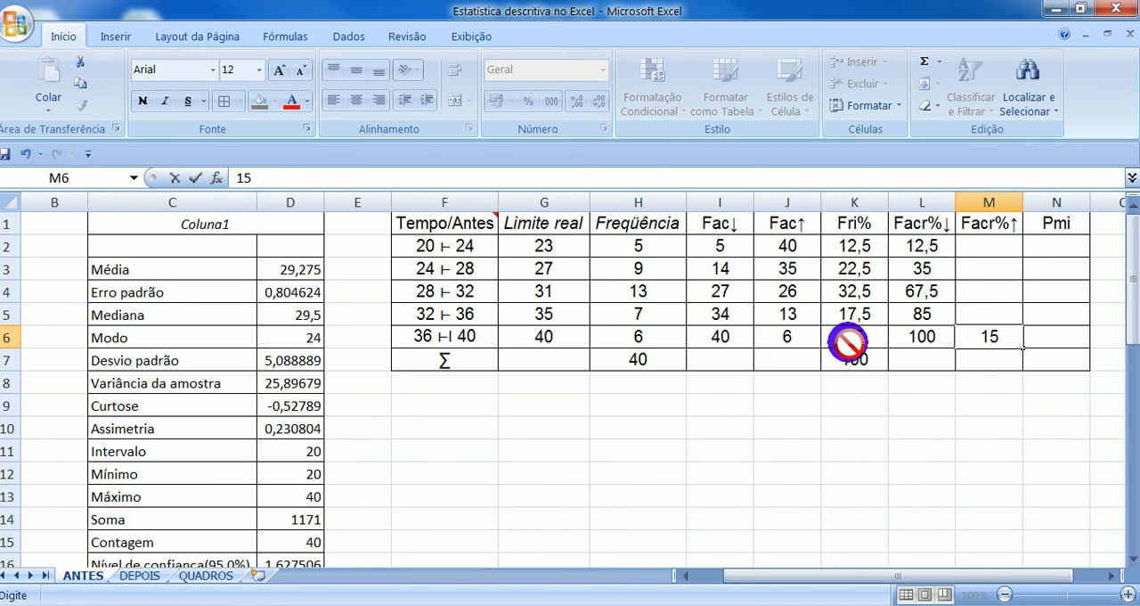
pyautogui.click(971, 314)
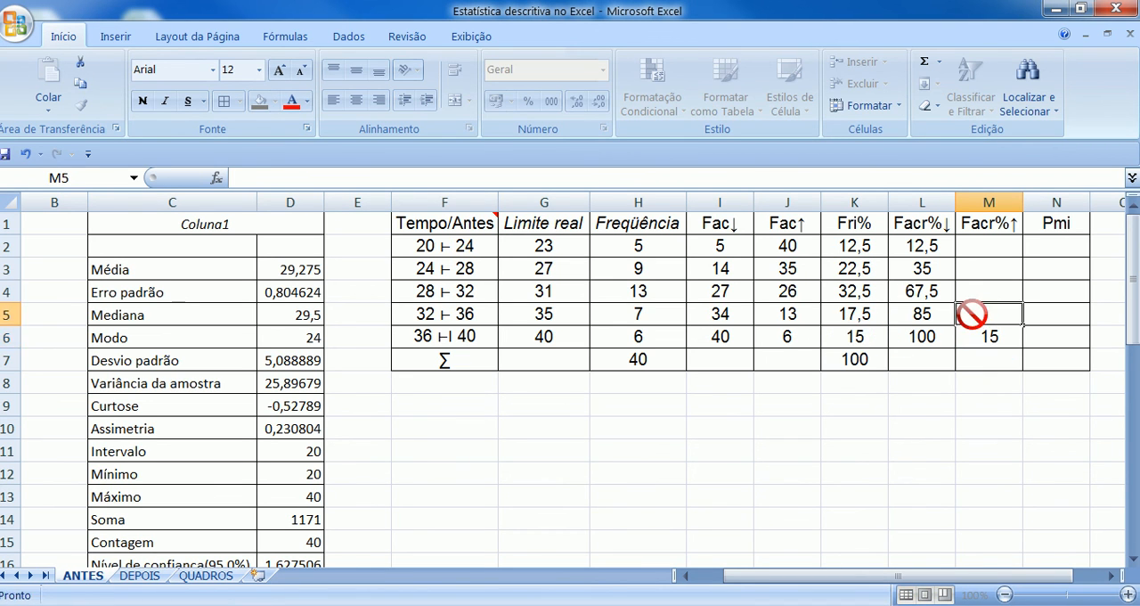
pyautogui.write('=')
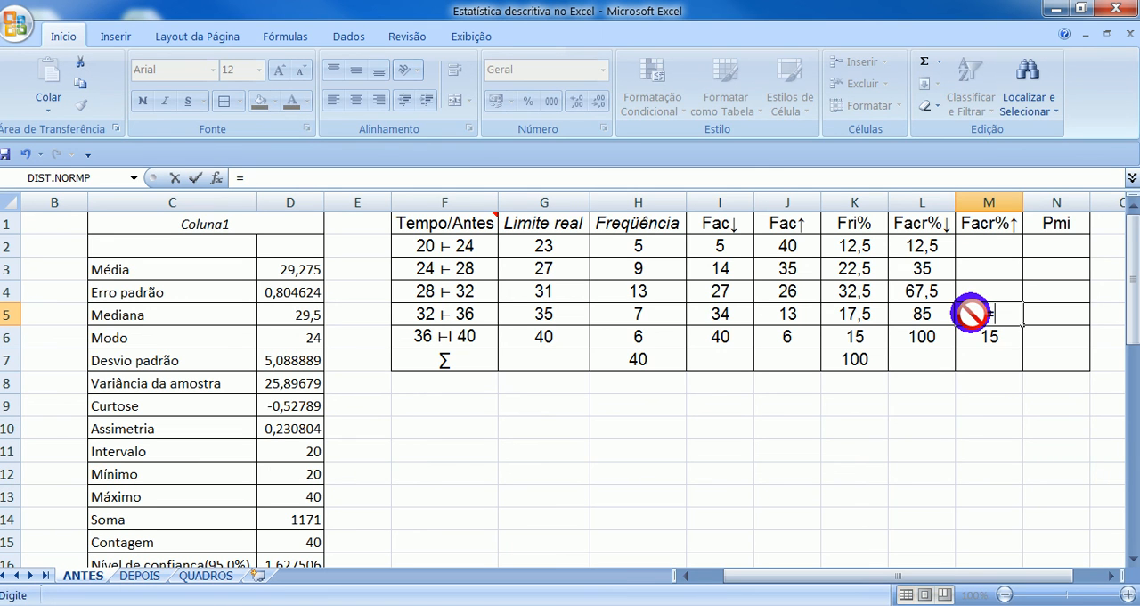
pyautogui.click(988, 341)
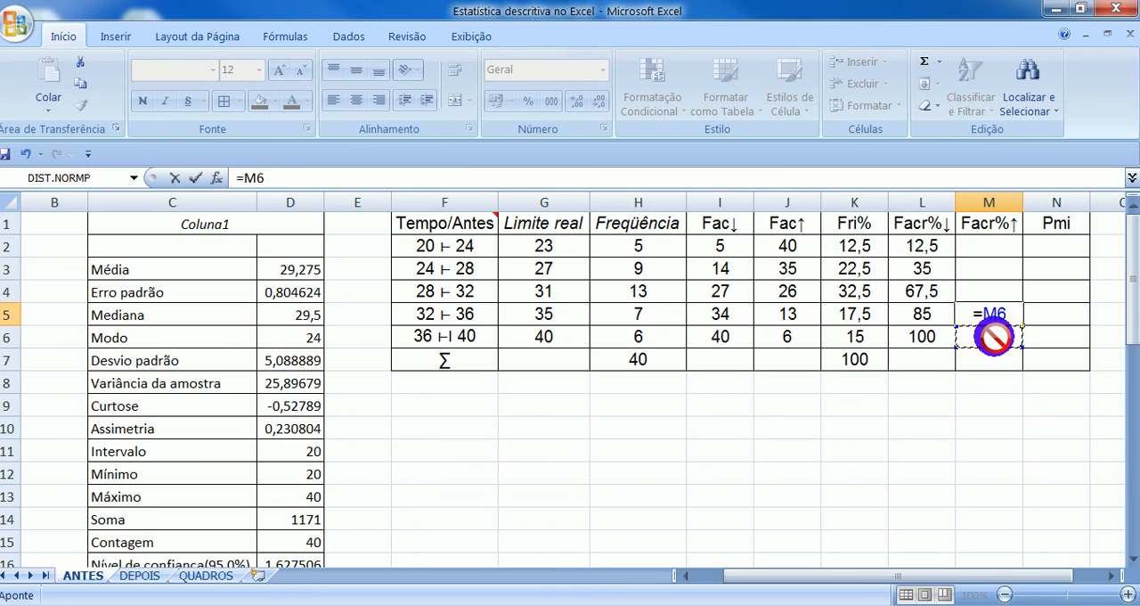
pyautogui.write('+')
pyautogui.click(850, 314)
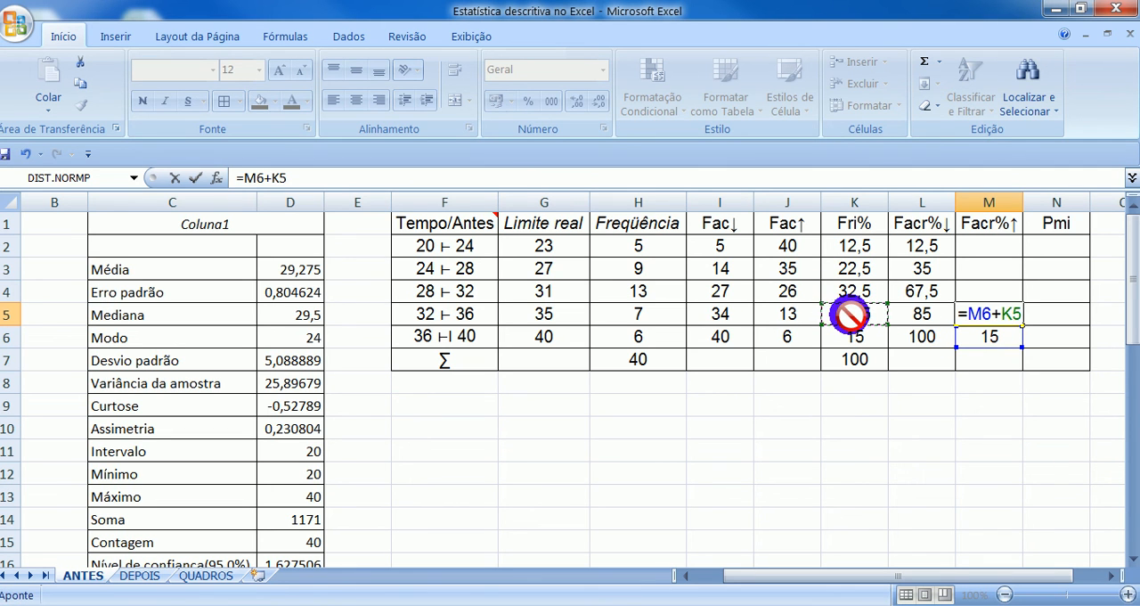
pyautogui.press('Return')
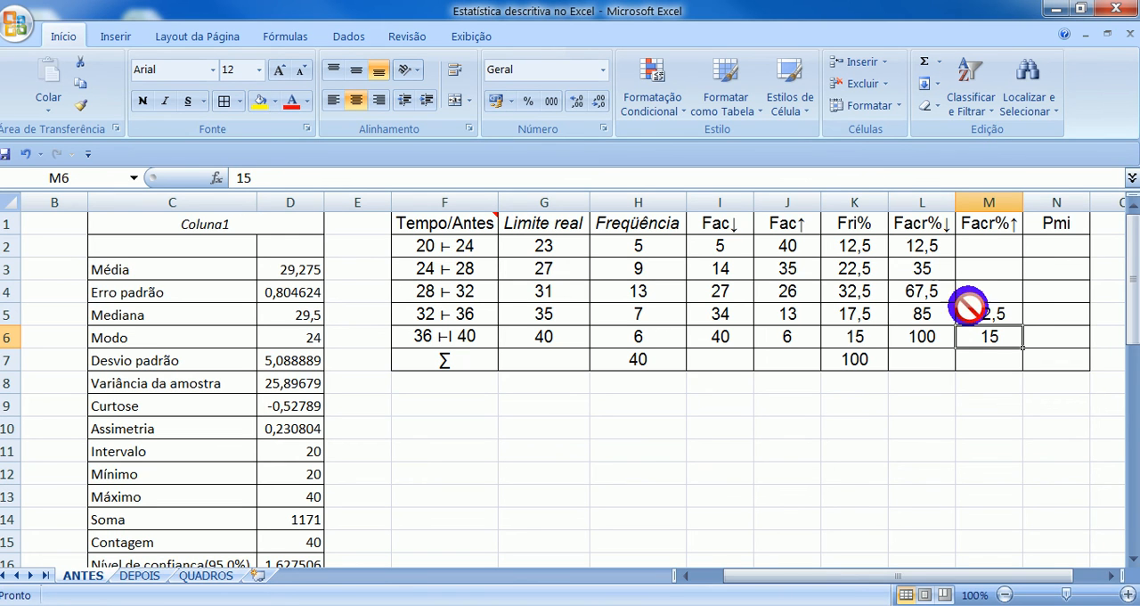
pyautogui.click(994, 313)
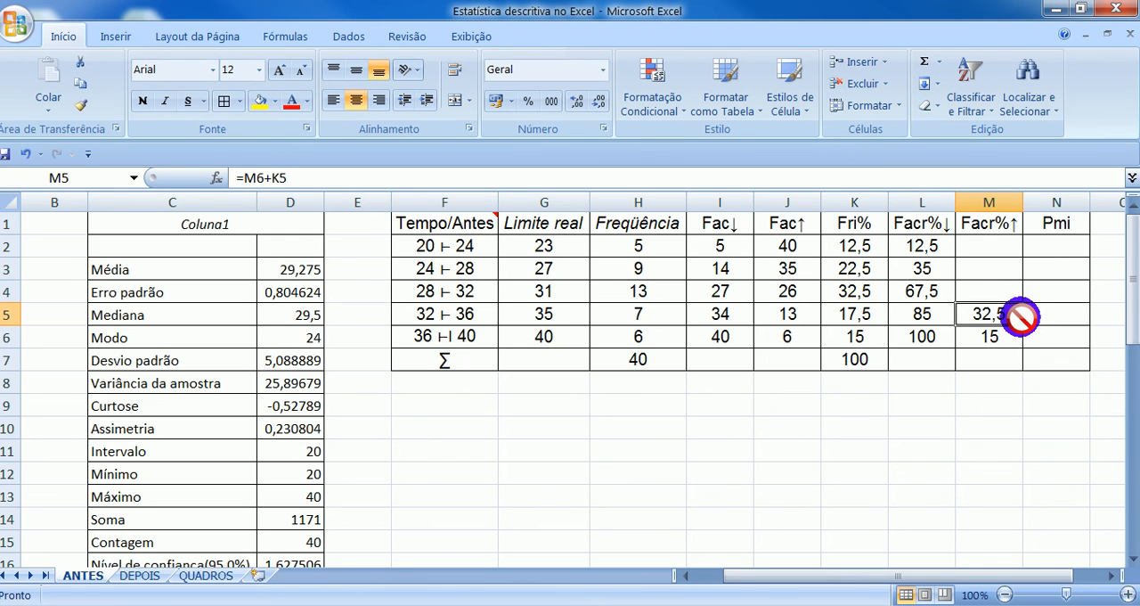
pyautogui.moveTo(1022, 324); pyautogui.dragTo(1018, 236)
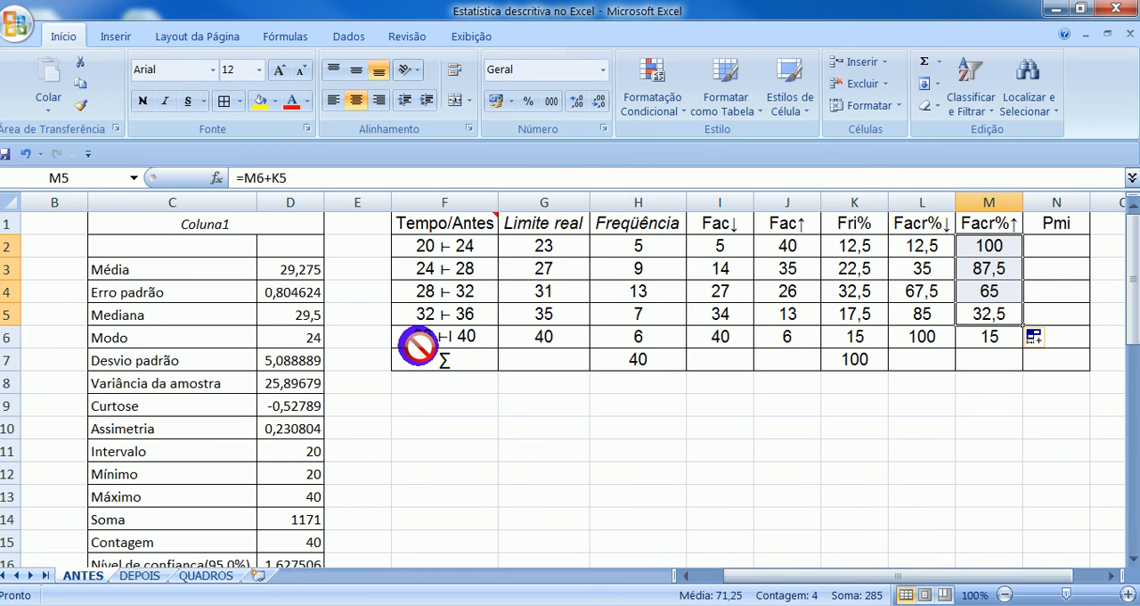
pyautogui.click(928, 412)
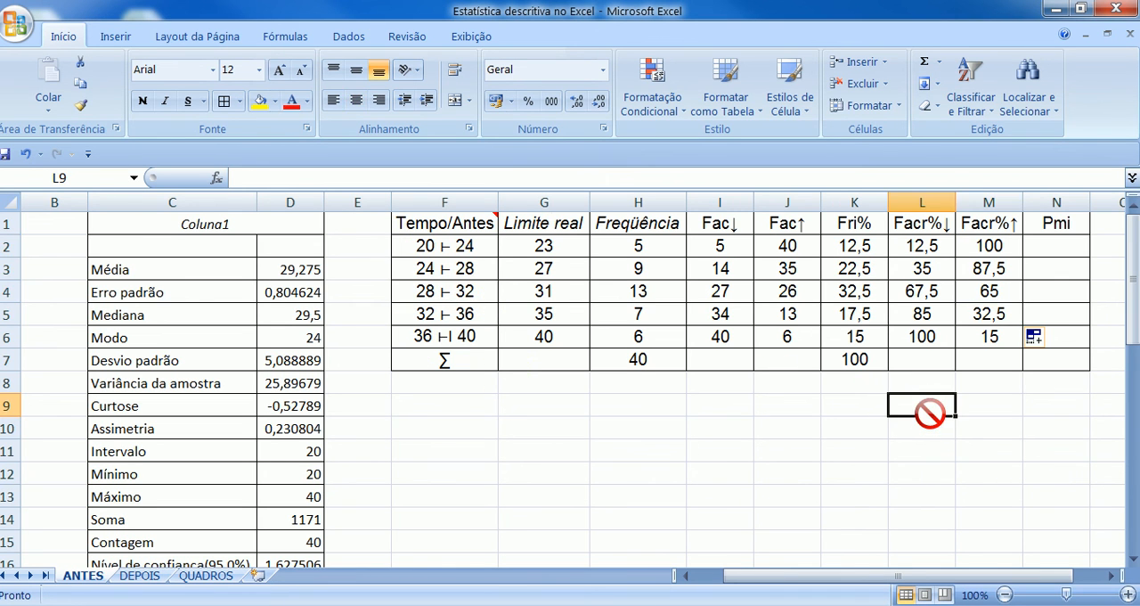
# - Build the Pmi midpoint column by entering 22 in N2 and =N2+4 in N3, and fill that formula down to N6
pyautogui.click(1058, 247)
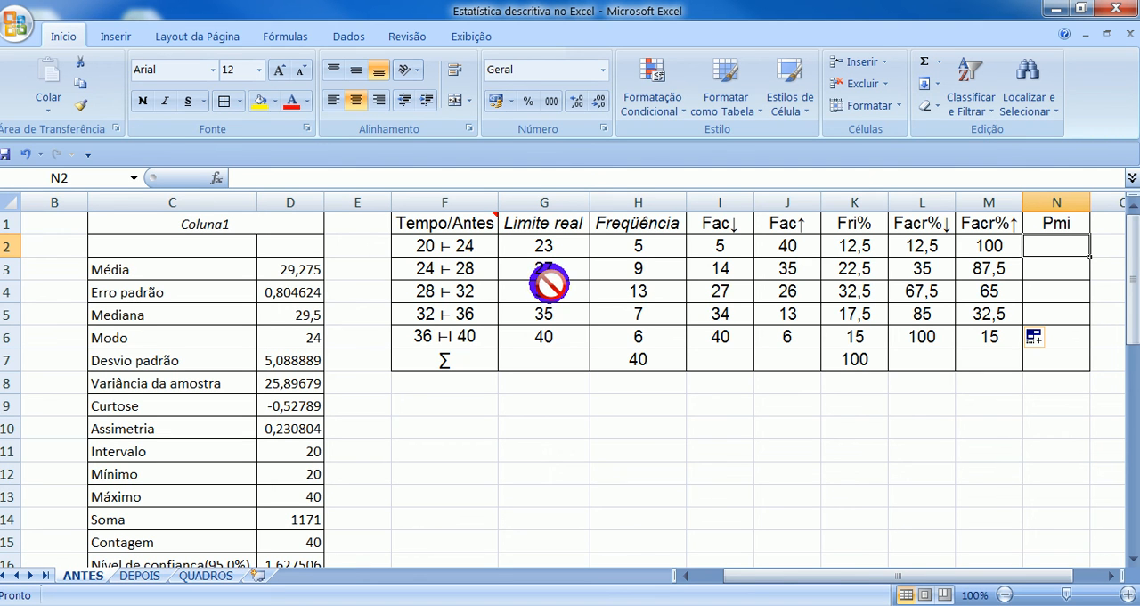
pyautogui.write('22')
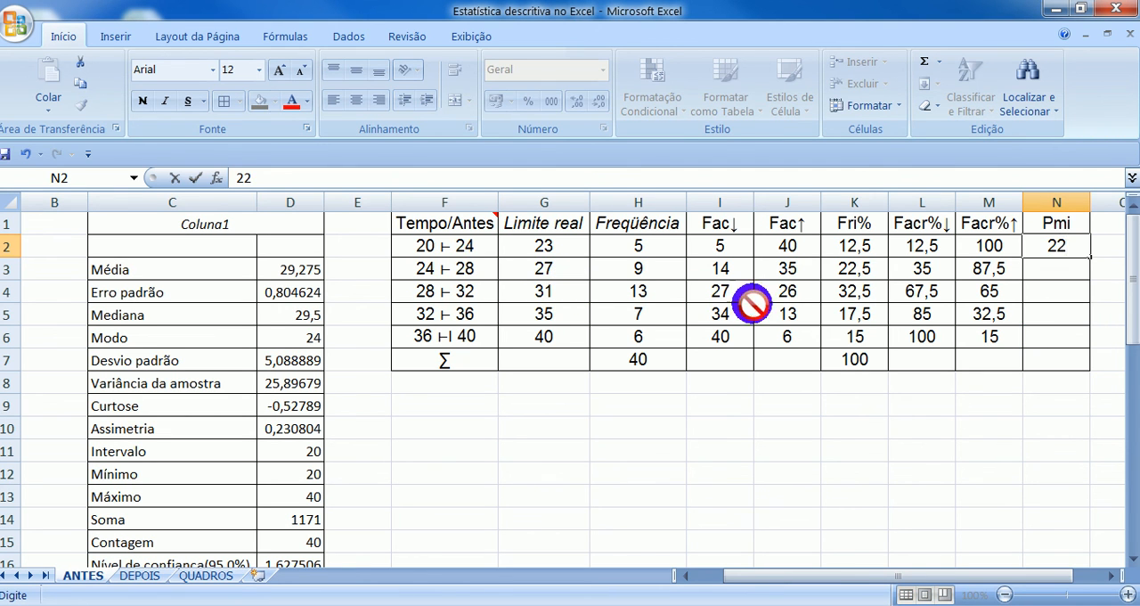
pyautogui.click(1049, 265)
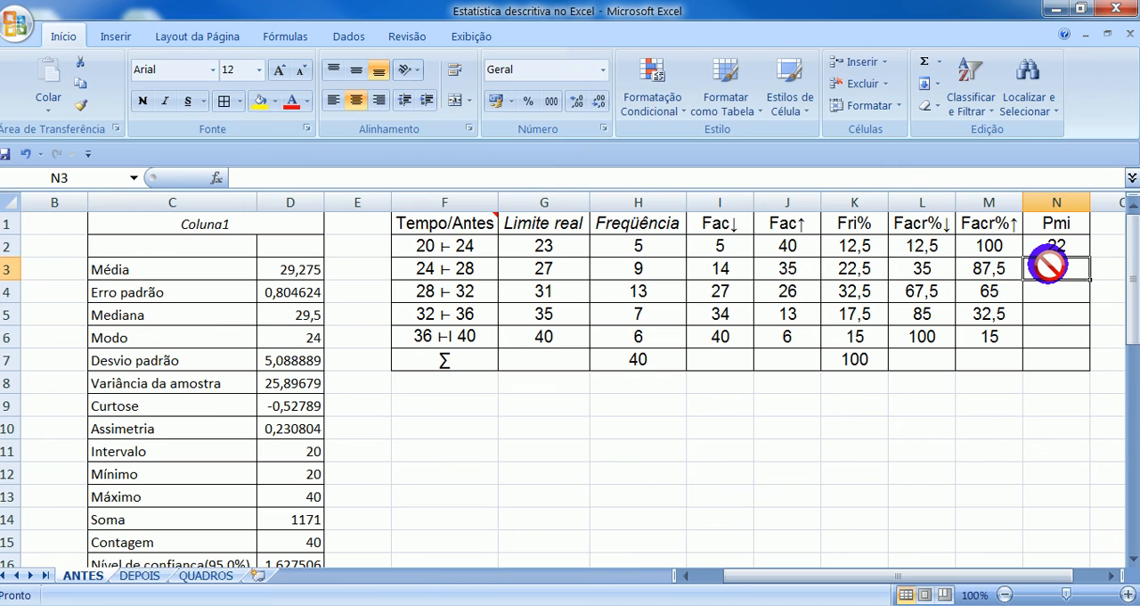
pyautogui.write('=')
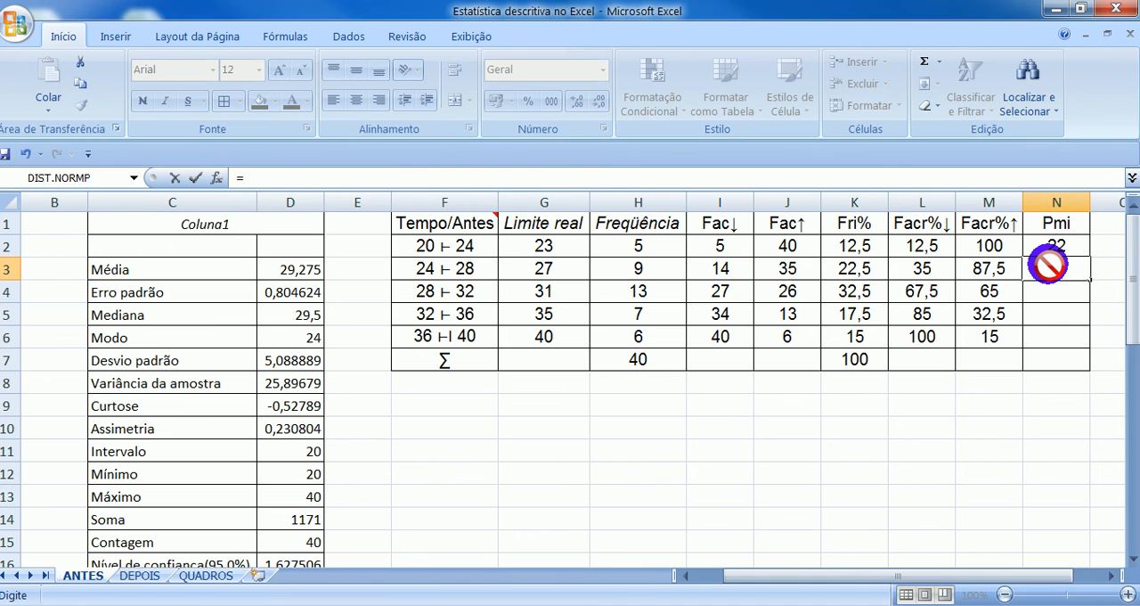
pyautogui.click(1073, 250)
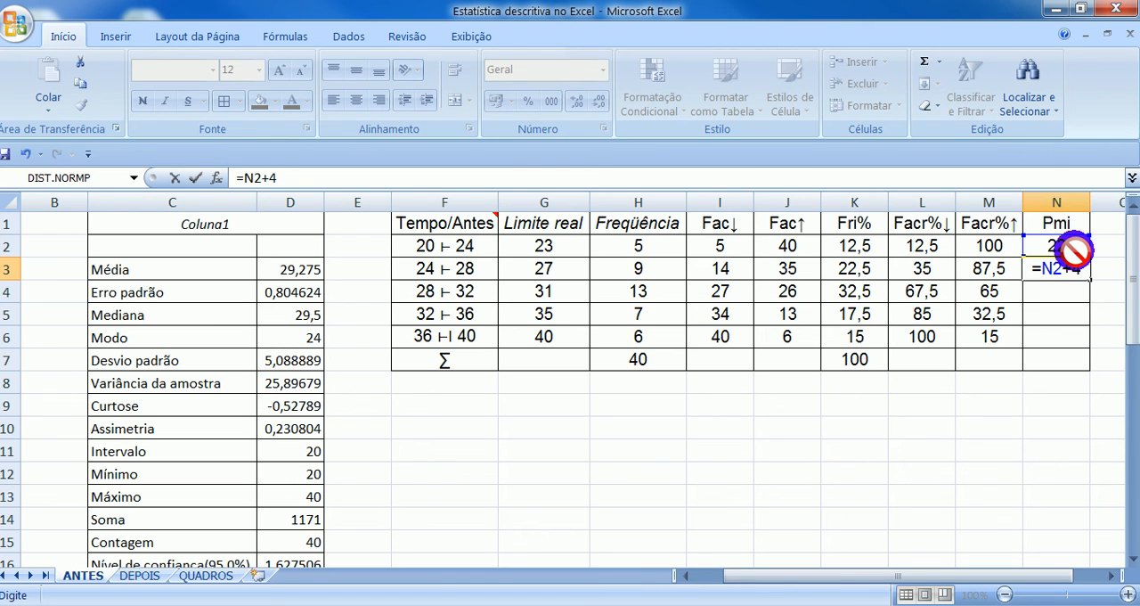
pyautogui.press('Return')
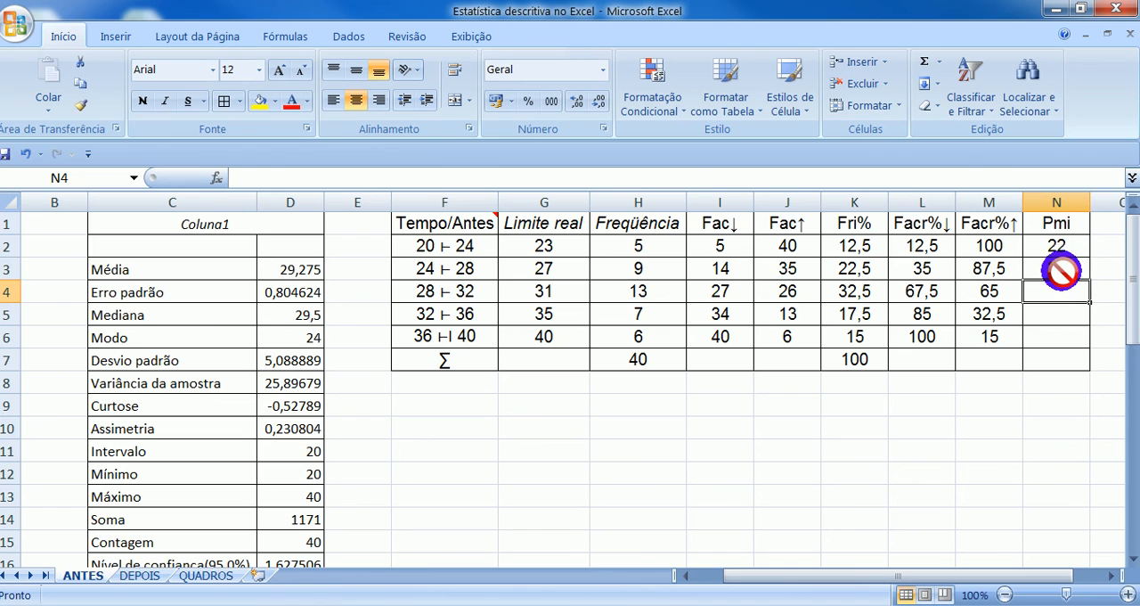
pyautogui.click(1071, 265)
pyautogui.moveTo(1090, 280); pyautogui.dragTo(1084, 342)
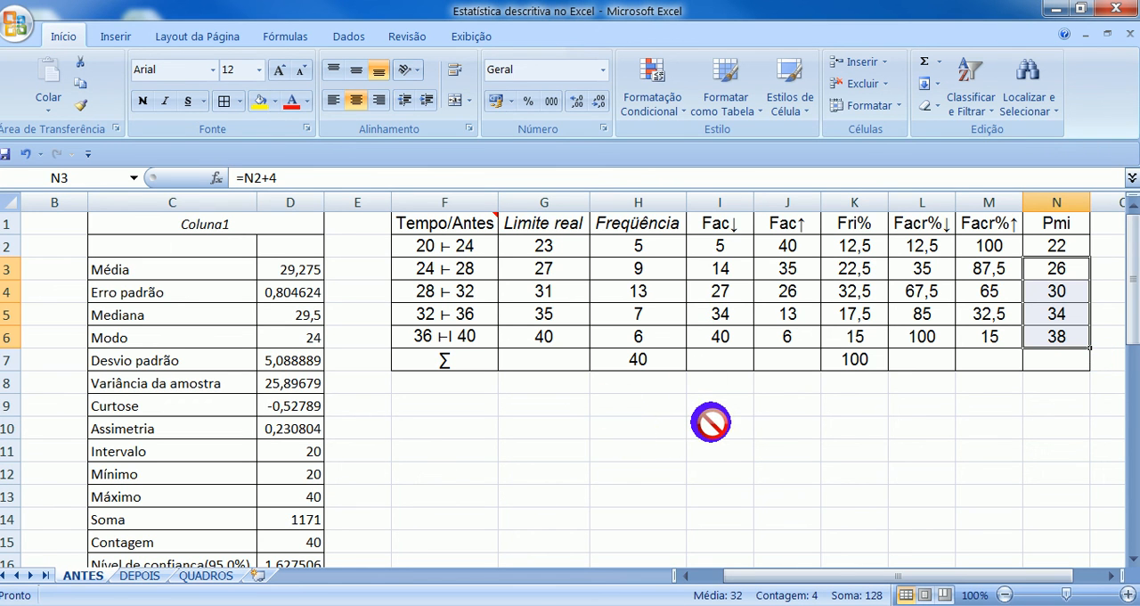
# - Insert a 2D clustered column chart (Colunas Agrupadas) from the class, Limite real and Freqüência data in F1:H6
pyautogui.scroll(-2, 728, 434)
pyautogui.scroll(2, 728, 434)
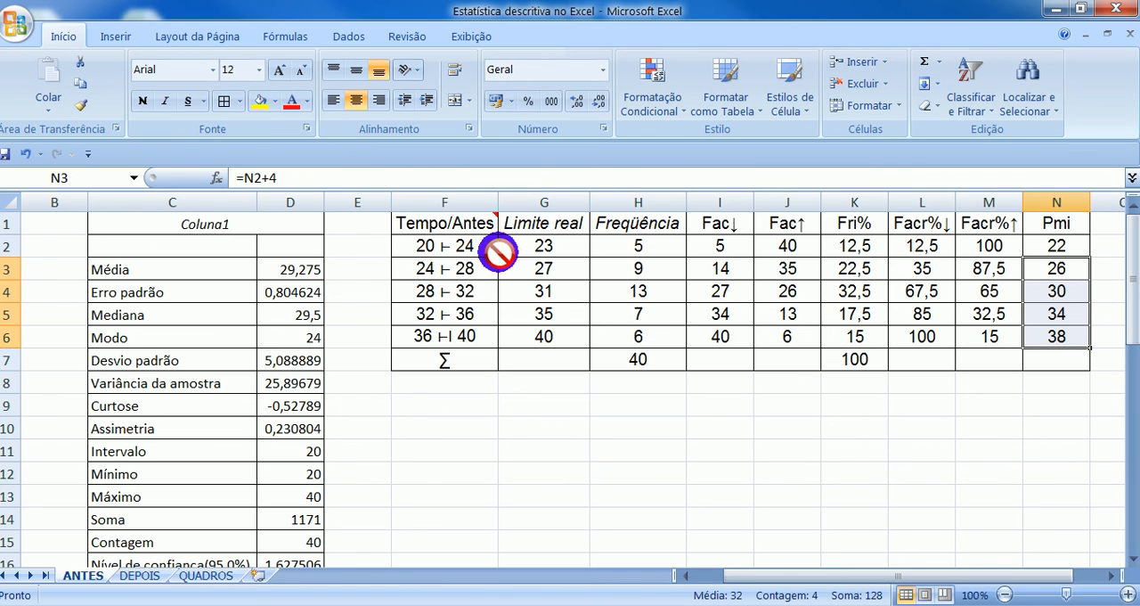
pyautogui.moveTo(444, 228)
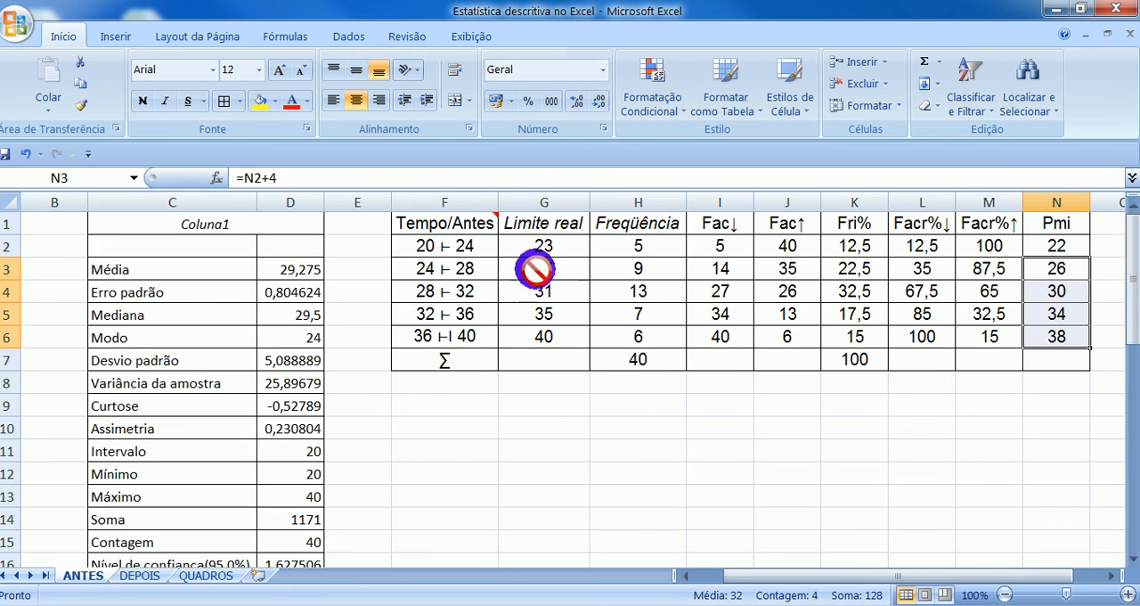
pyautogui.moveTo(428, 227); pyautogui.dragTo(648, 333)
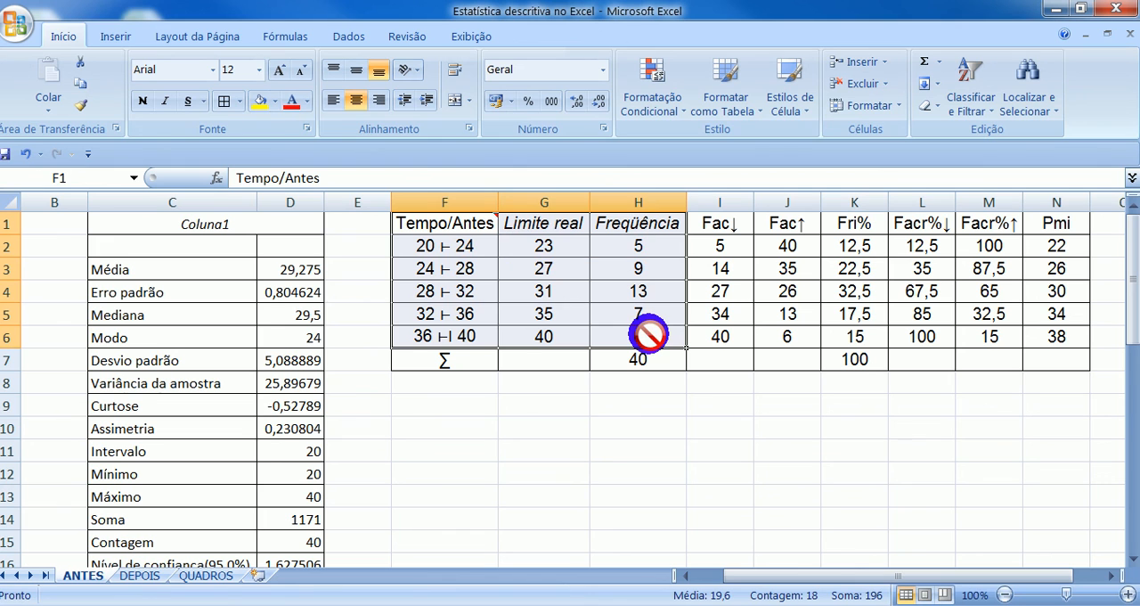
pyautogui.click(125, 33)
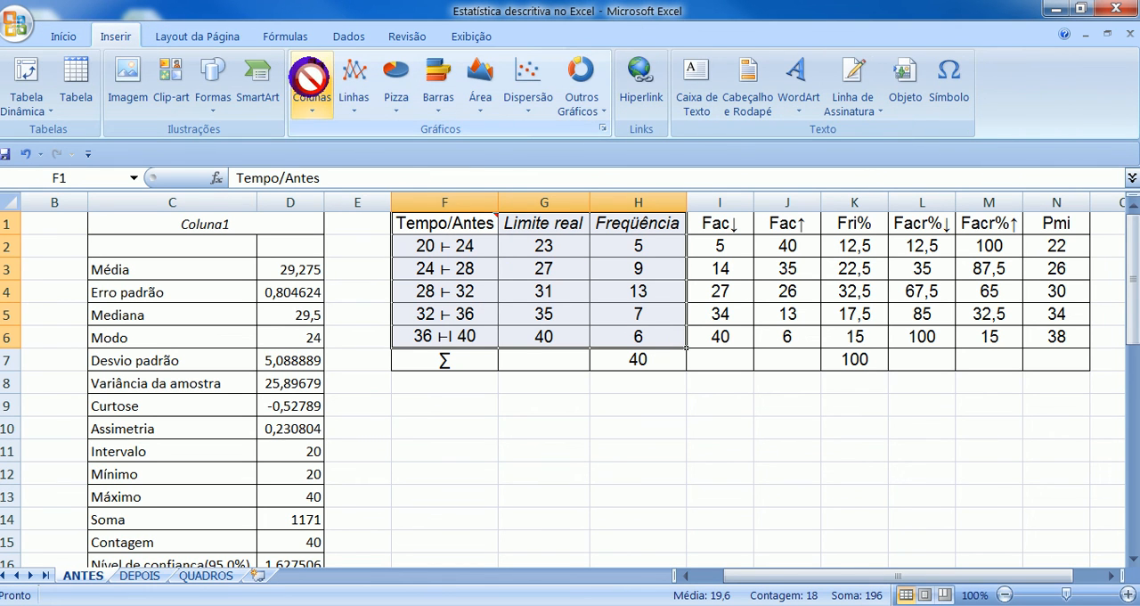
pyautogui.click(311, 88)
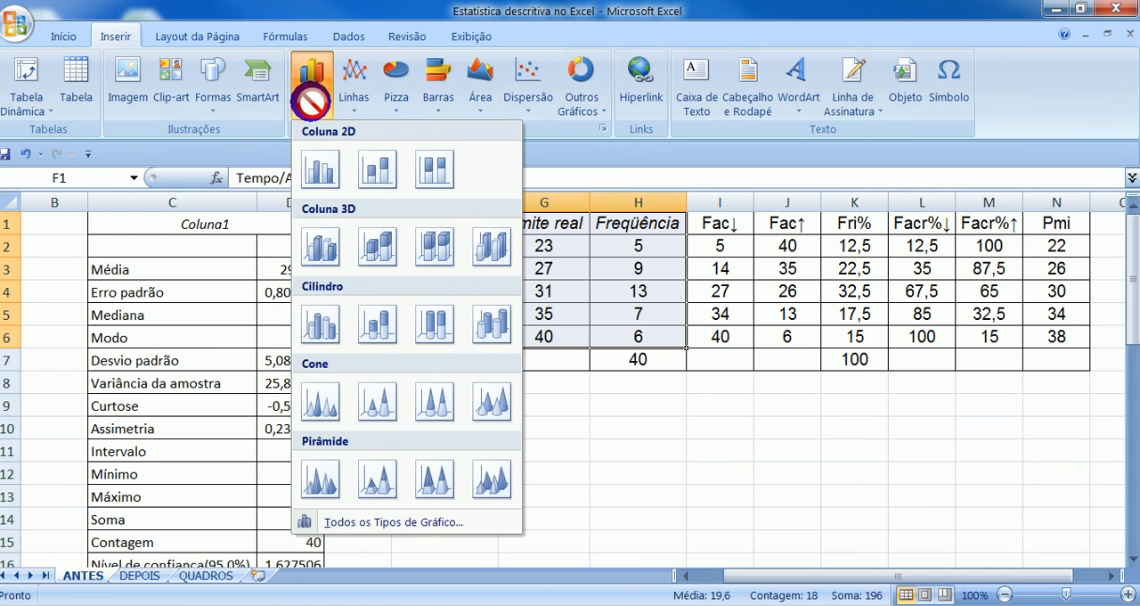
pyautogui.click(317, 165)
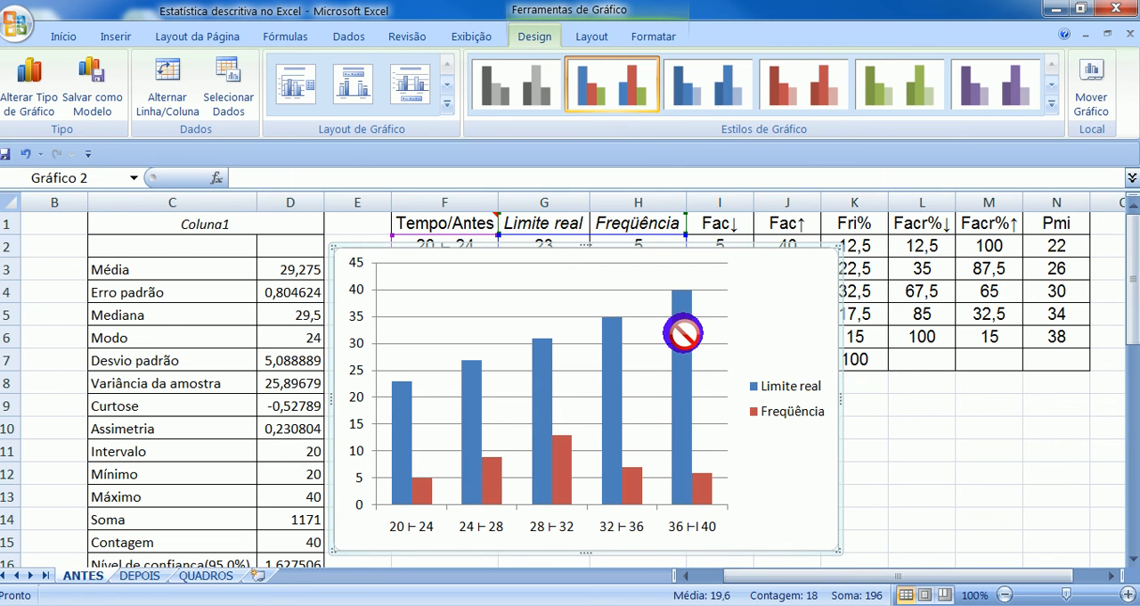
# - Delete the Limite real series from the column chart, keeping only the Freqüência columns
pyautogui.click(926, 452)
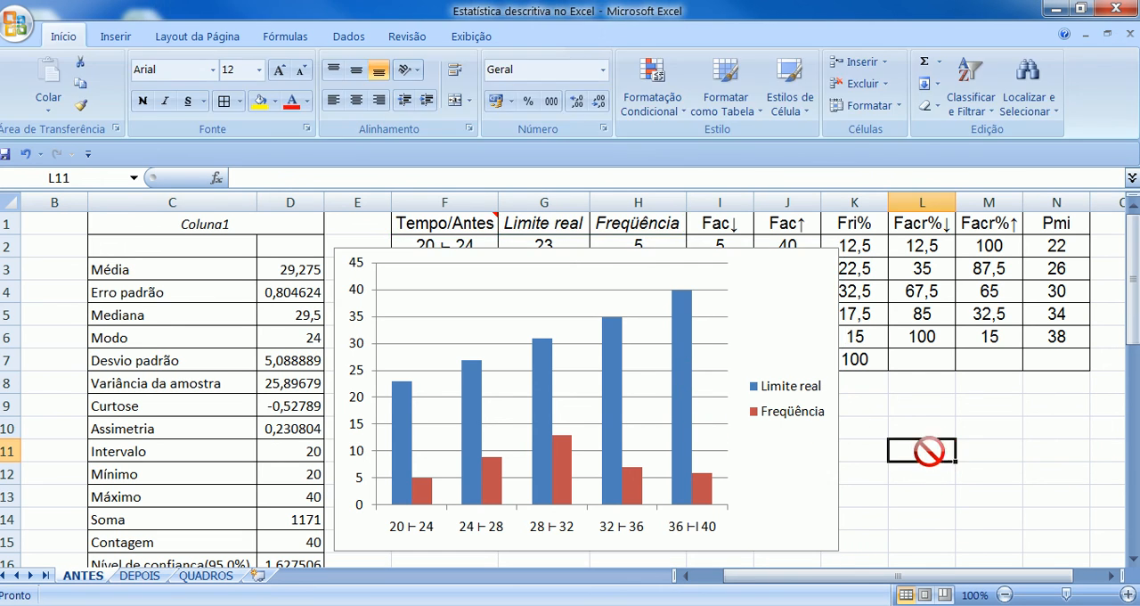
pyautogui.rightClick(680, 340)
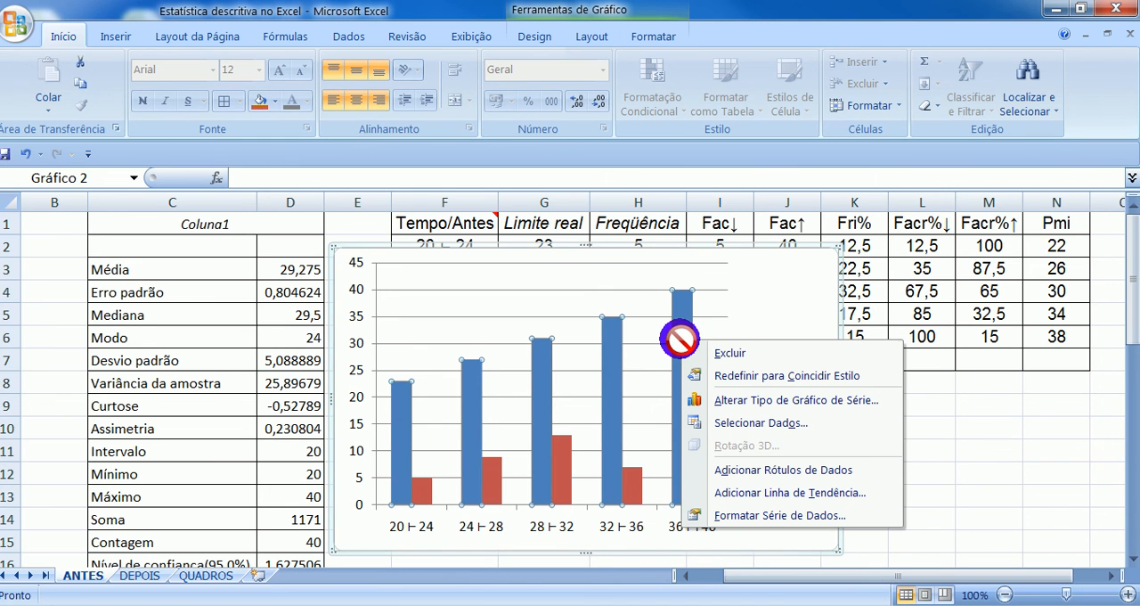
pyautogui.click(731, 355)
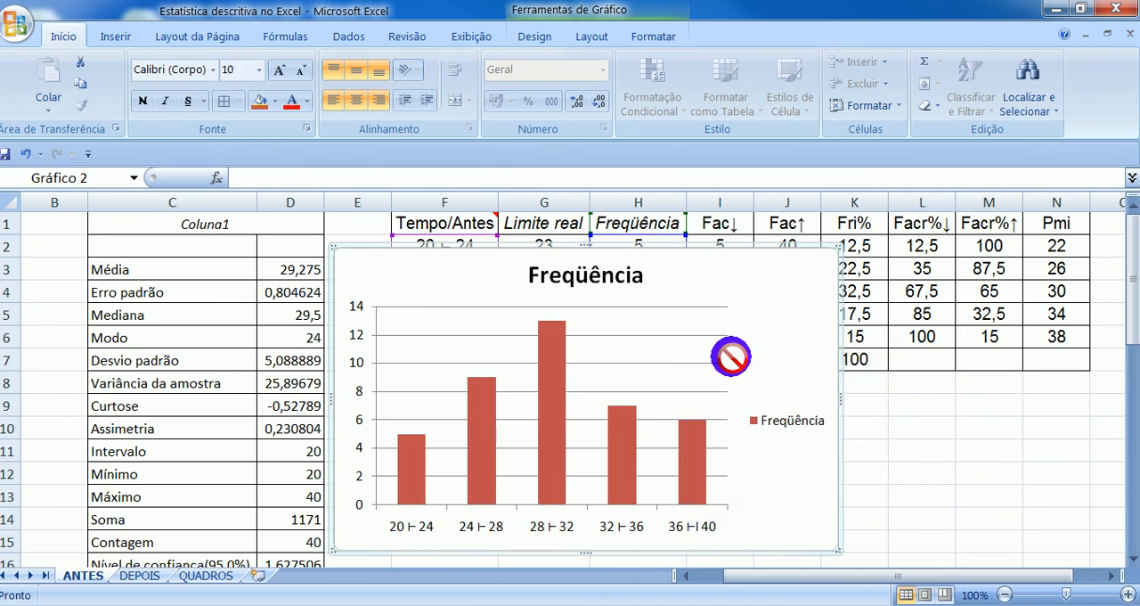
# - Remove the chart's legend and move the chart below the frequency table, starting around row 9 under column F
pyautogui.click(796, 425)
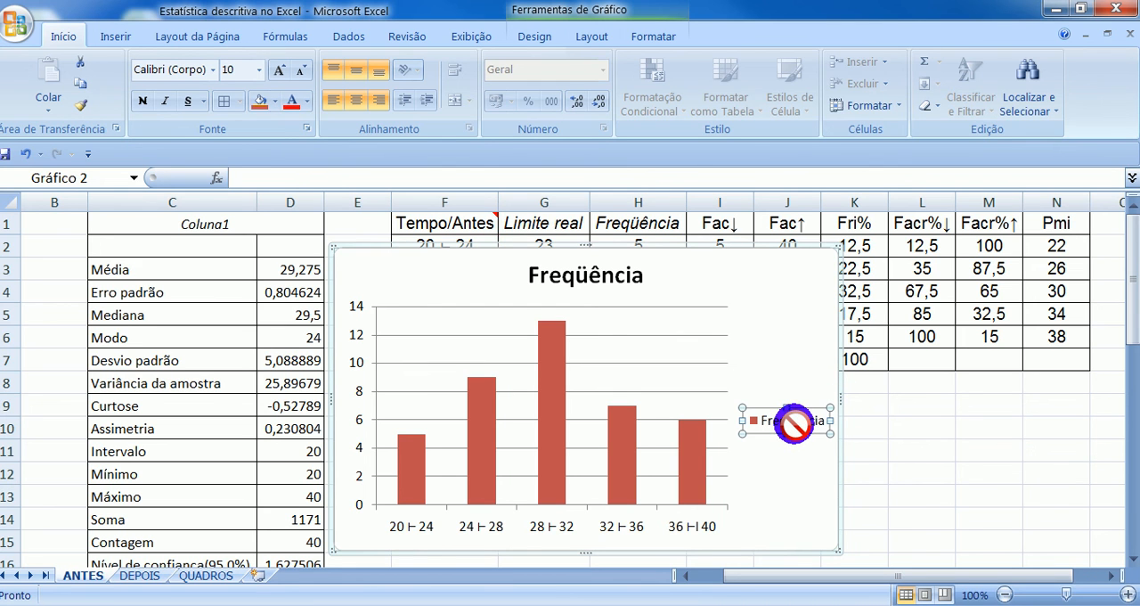
pyautogui.press('Delete')
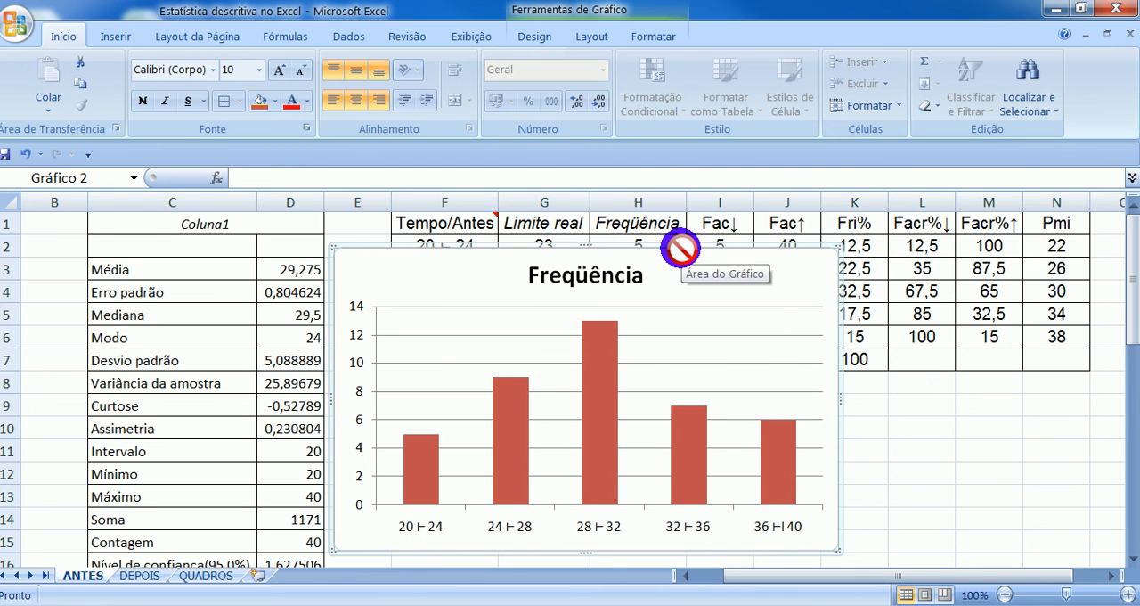
pyautogui.moveTo(678, 247); pyautogui.dragTo(733, 390)
pyautogui.scroll(-2, 810, 389)
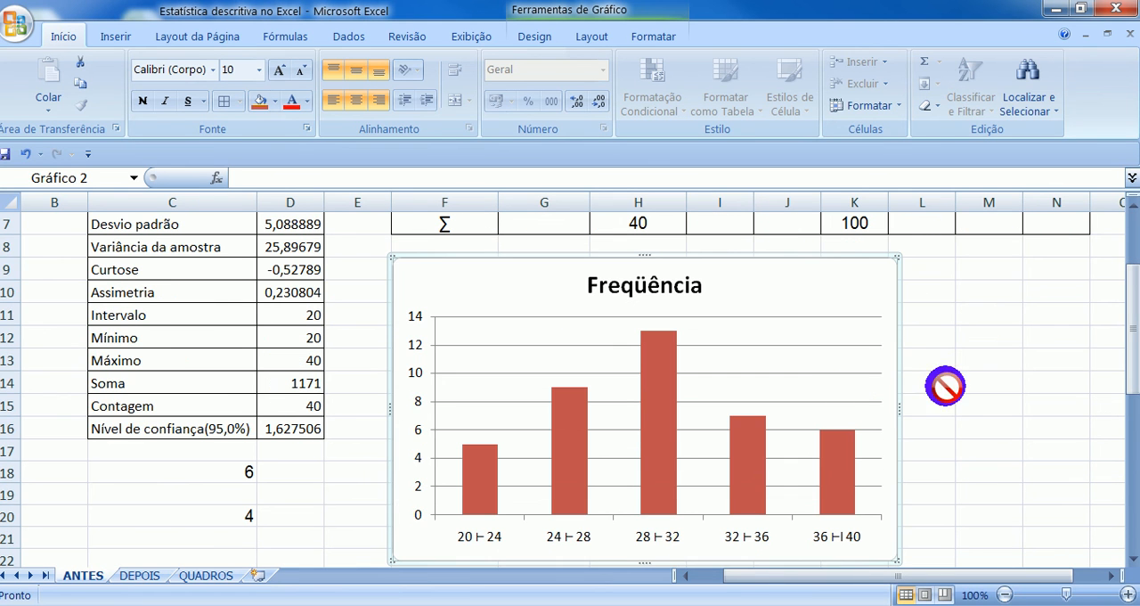
# - Set the gap width (Largura do Espaçamento) of the Freqüência series to 0% so the columns touch like a histogram
pyautogui.moveTo(658, 396)
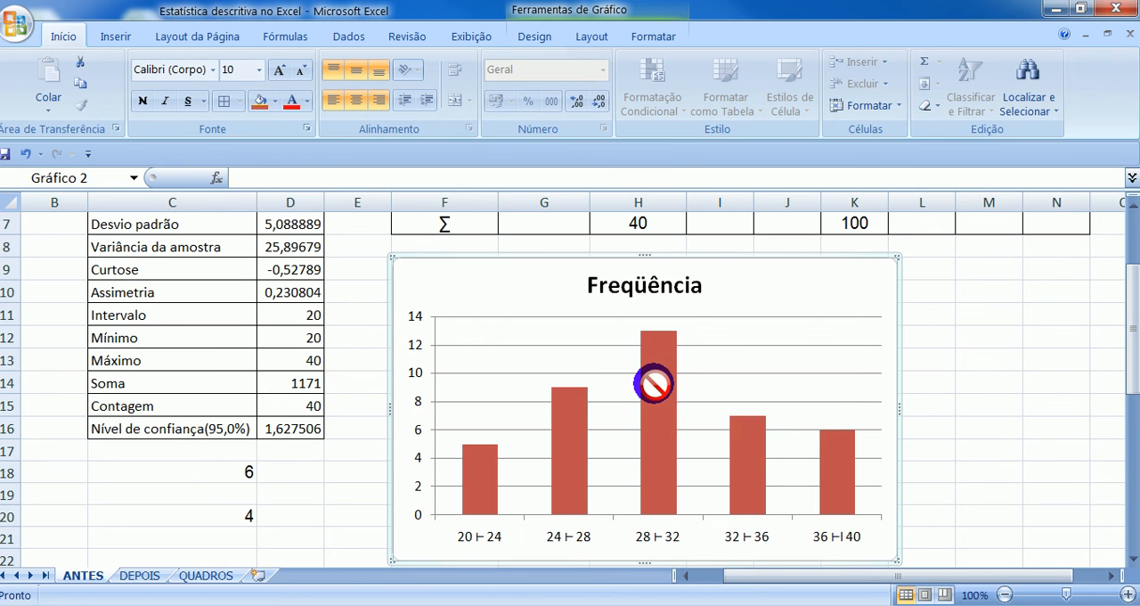
pyautogui.rightClick(654, 383)
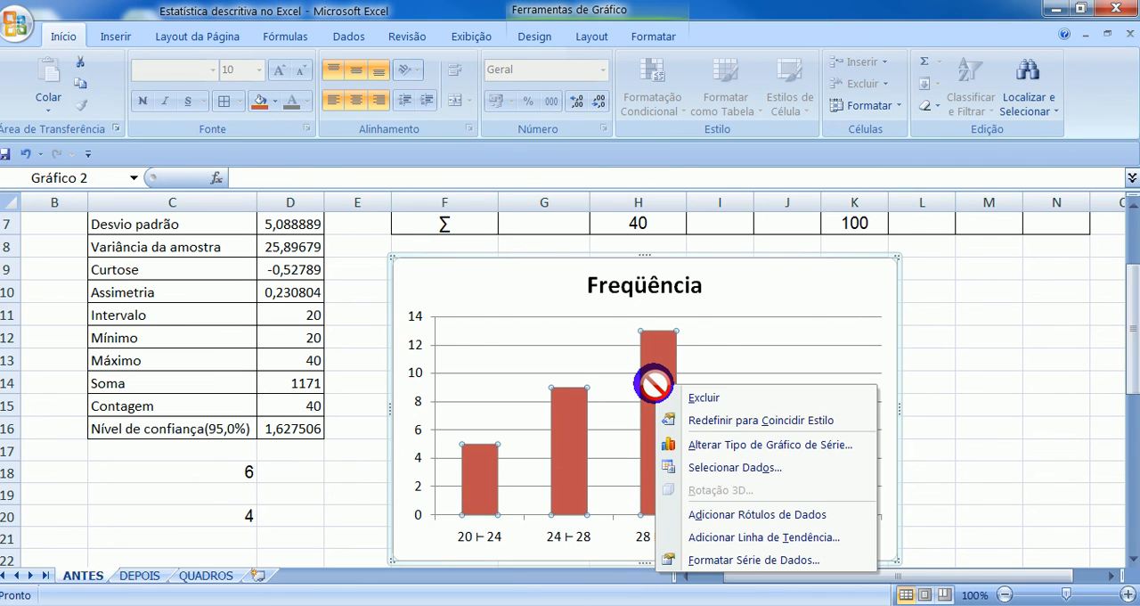
pyautogui.click(735, 559)
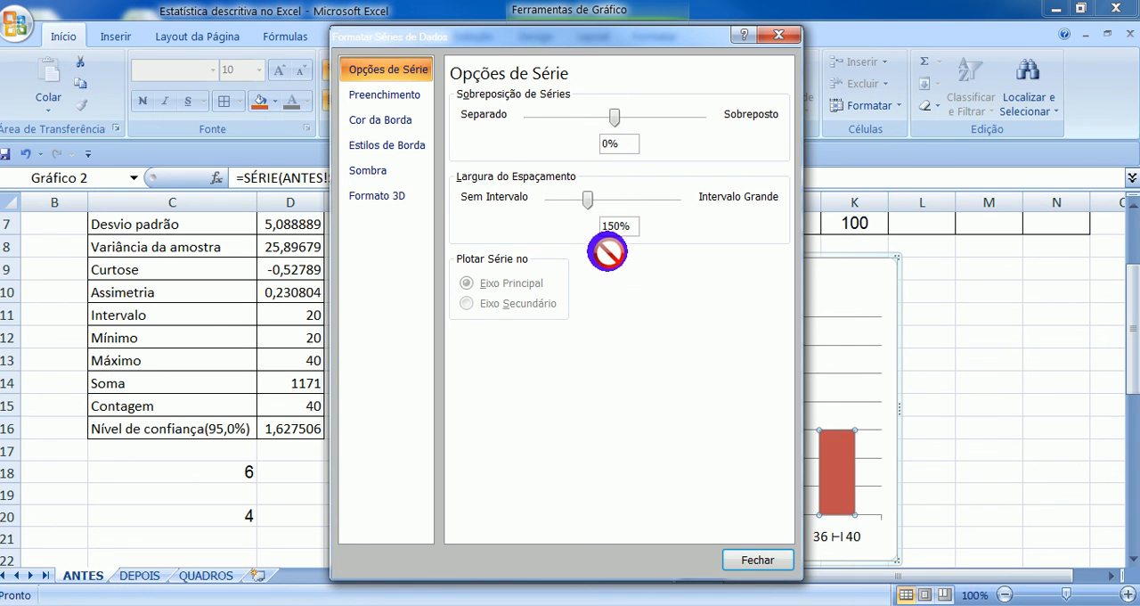
pyautogui.moveTo(585, 192); pyautogui.dragTo(522, 187)
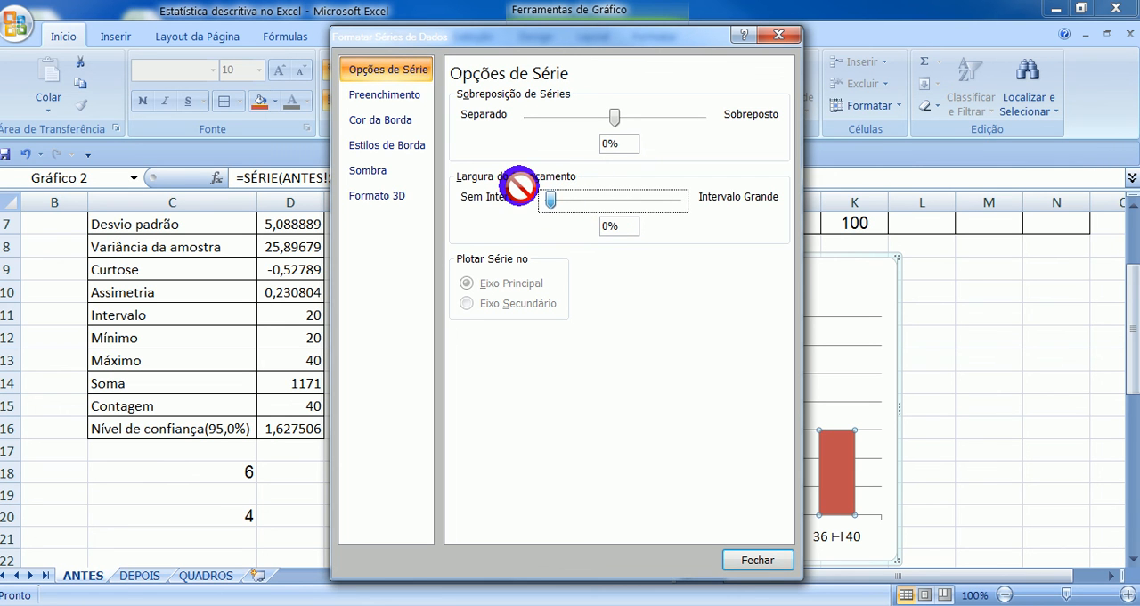
pyautogui.click(759, 561)
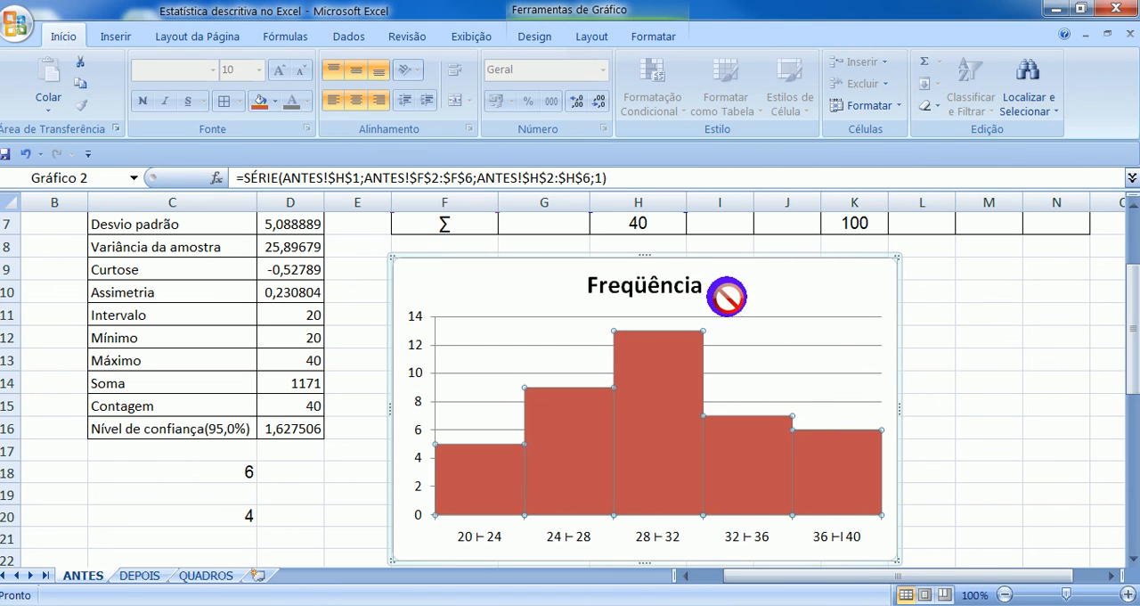
# - Delete the Freqüência title from the histogram and deselect the chart
pyautogui.click(684, 292)
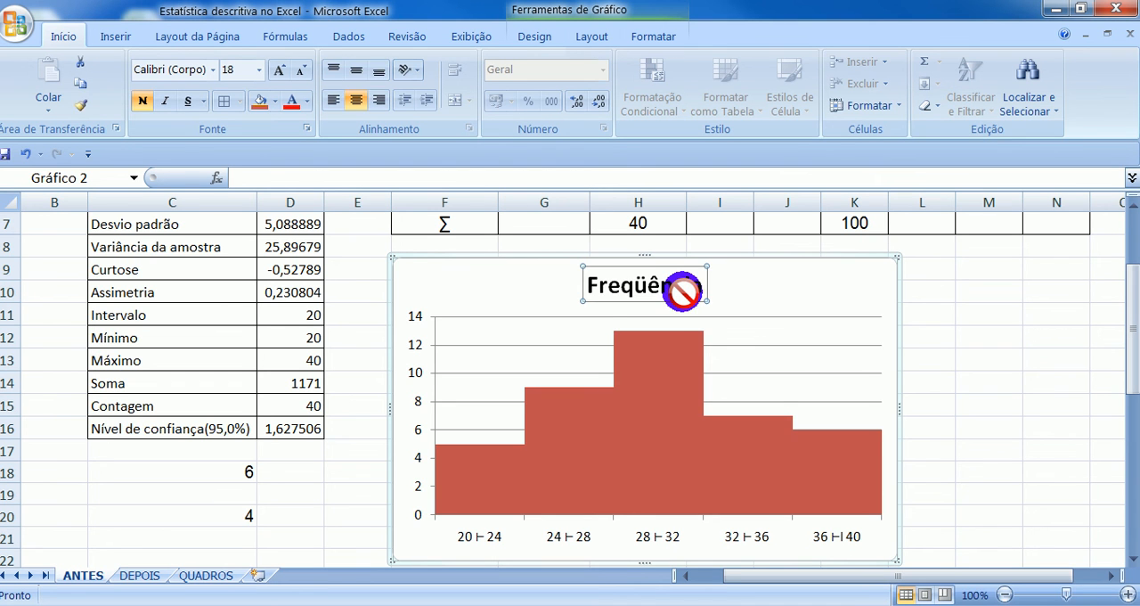
pyautogui.press('Delete')
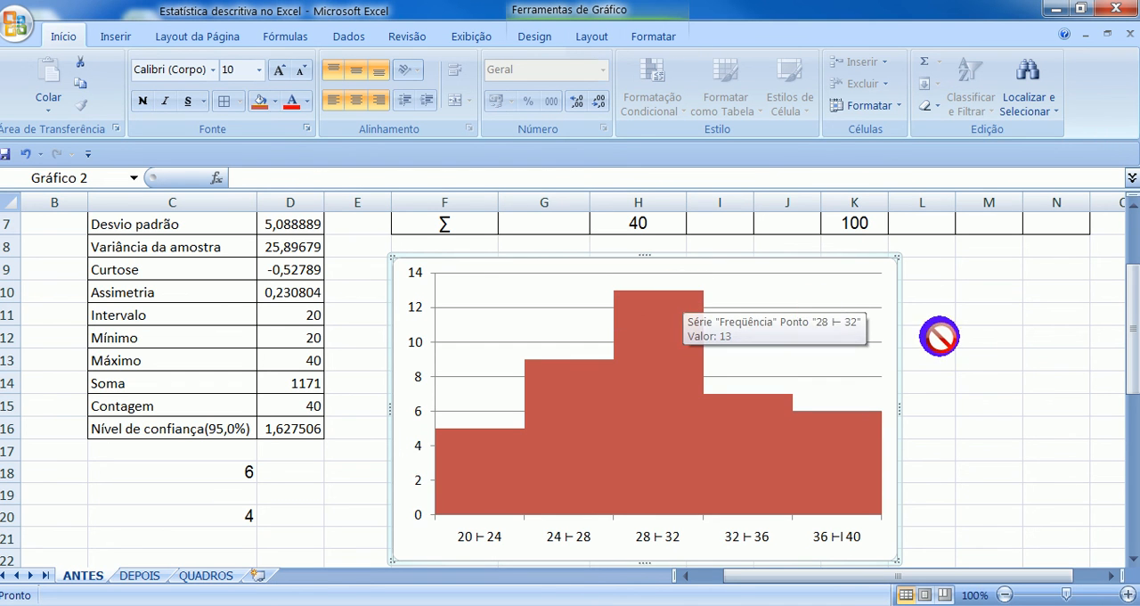
pyautogui.scroll(2, 989, 420)
pyautogui.scroll(-1, 989, 421)
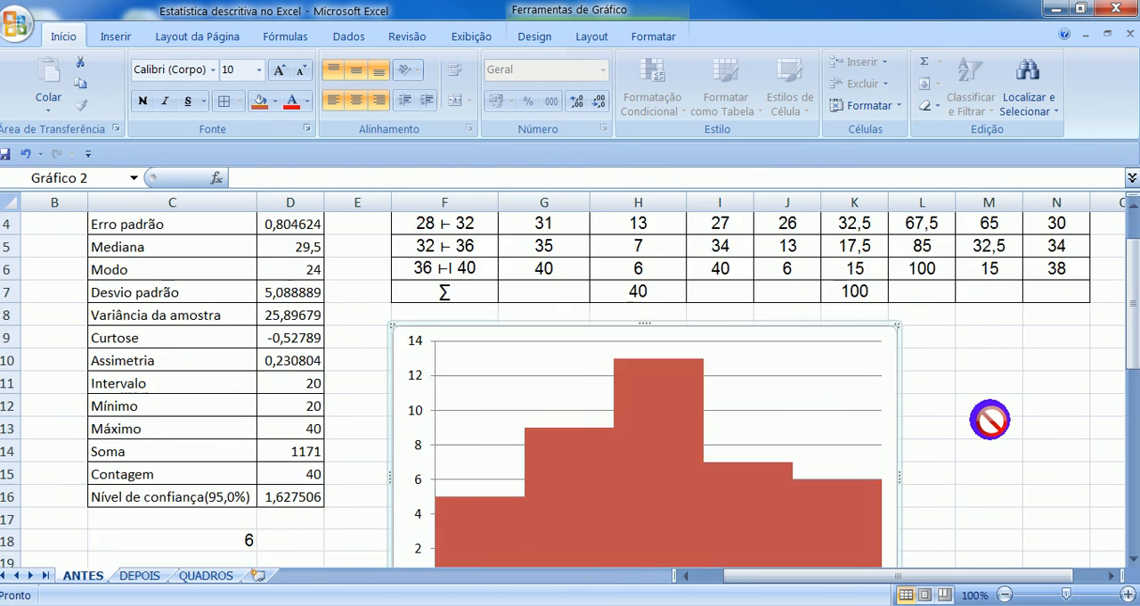
pyautogui.click(989, 420)
# - Review the completed ANTES frequency table together with the histogram below it
pyautogui.scroll(-1, 989, 420)
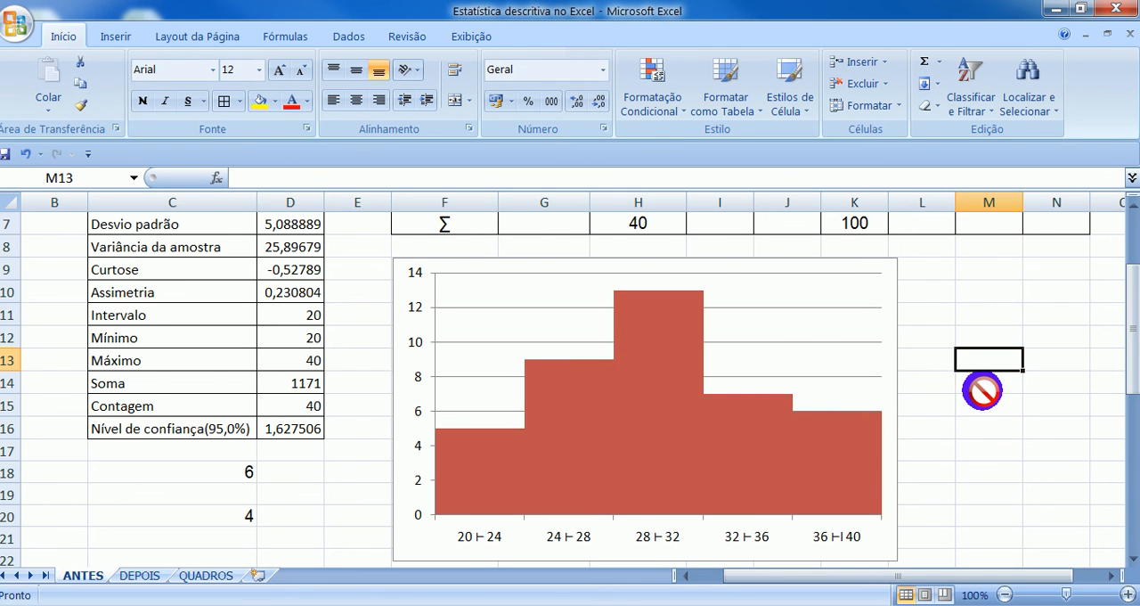
pyautogui.scroll(2, 975, 390)
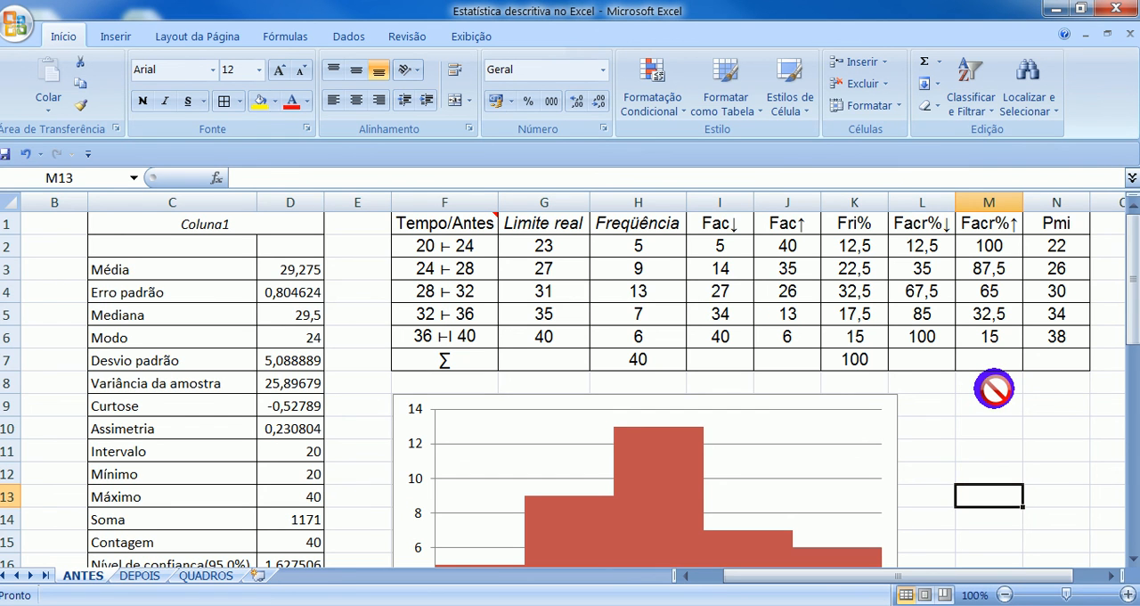
pyautogui.scroll(-2, 994, 389)
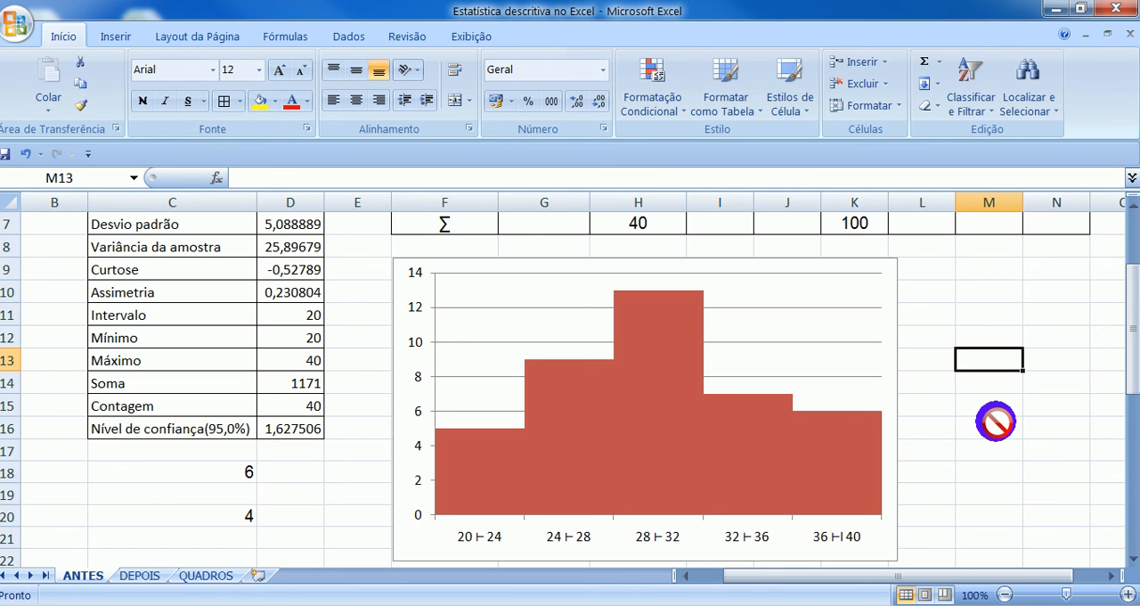
pyautogui.scroll(1, 995, 422)
pyautogui.scroll(-1, 994, 422)
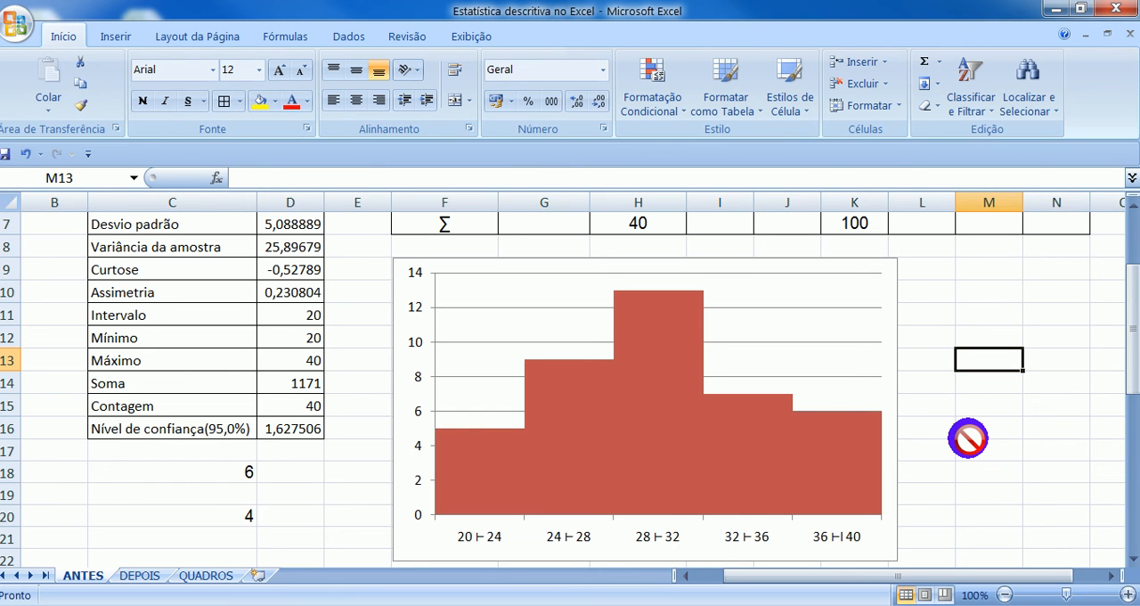
pyautogui.scroll(2, 1005, 433)
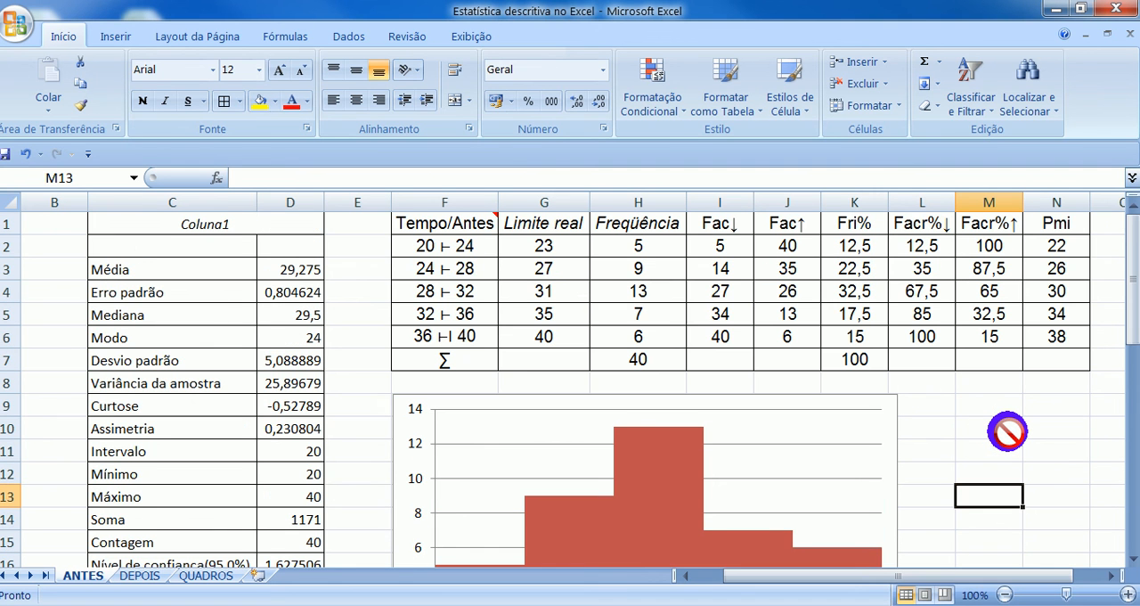
pyautogui.scroll(-2, 1007, 432)
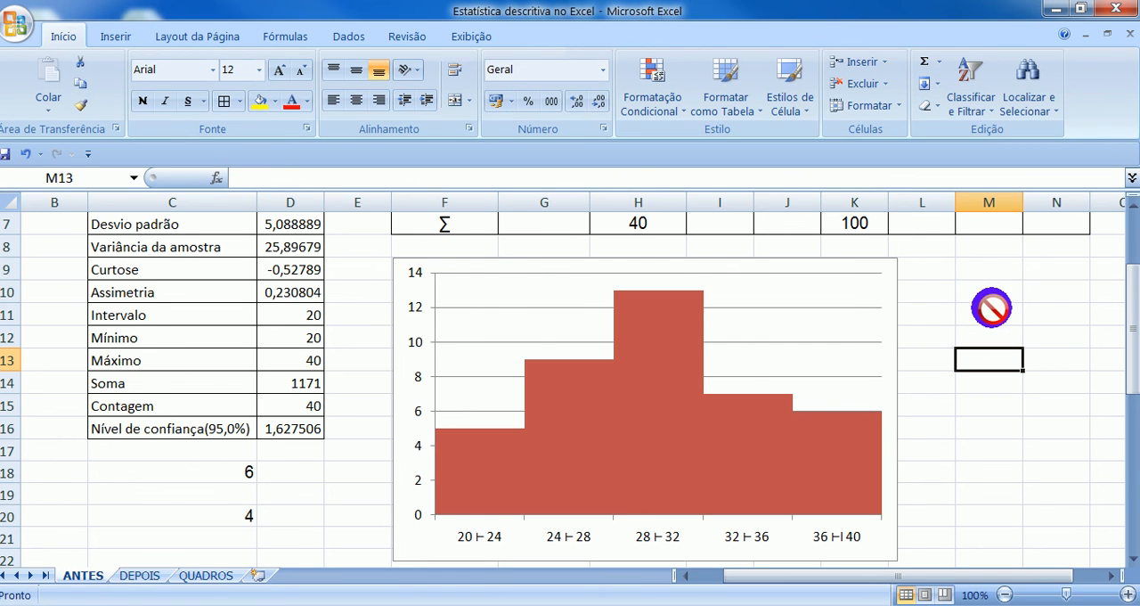
pyautogui.scroll(2, 989, 305)
pyautogui.scroll(-3, 762, 478)
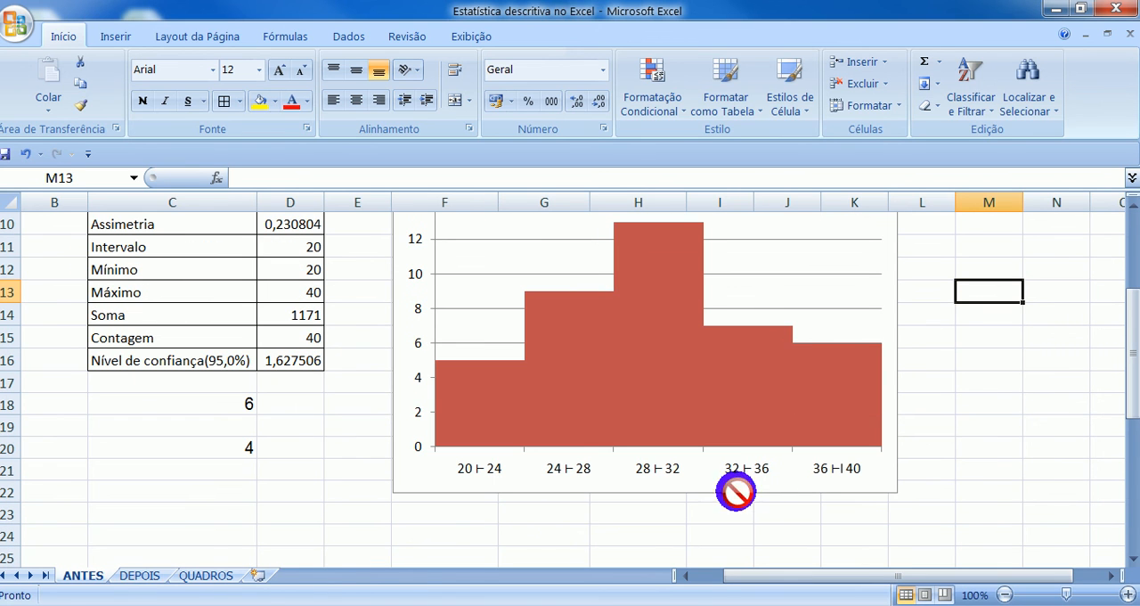
# - View the VARIÁVEL data on the DEPOIS sheet and the table templates on QUADROS, and return to the ANTES table and histogram
pyautogui.click(134, 576)
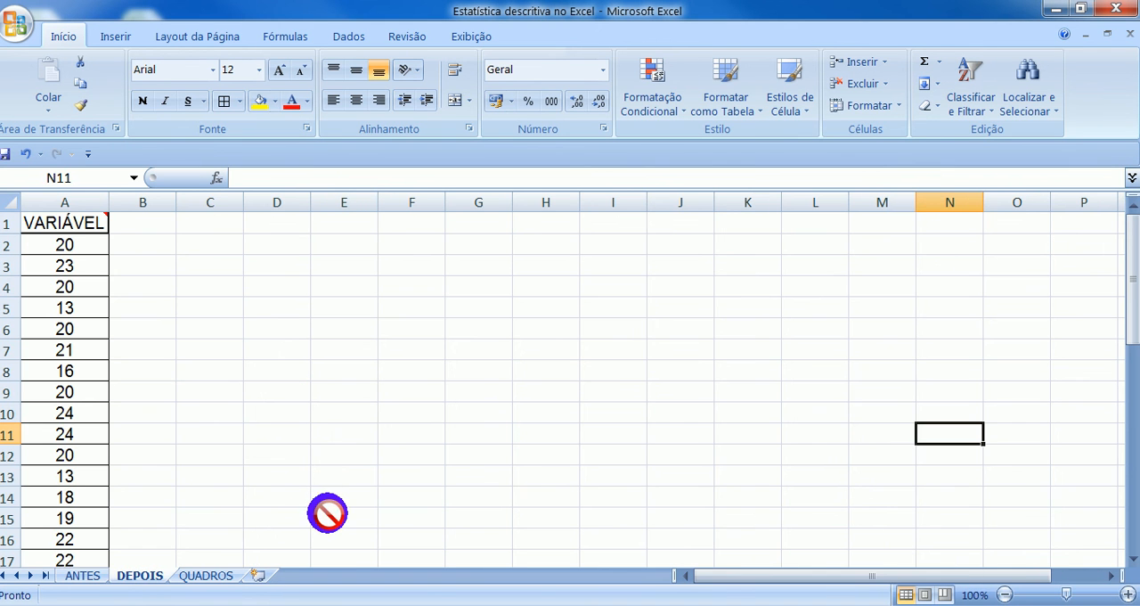
pyautogui.moveTo(68, 226)
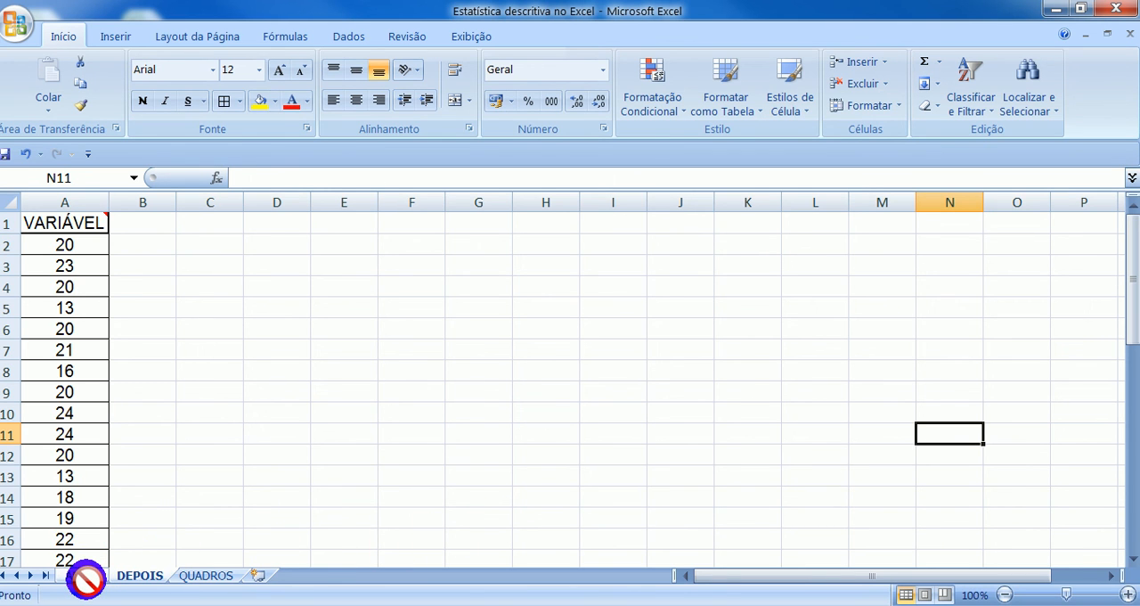
pyautogui.click(211, 575)
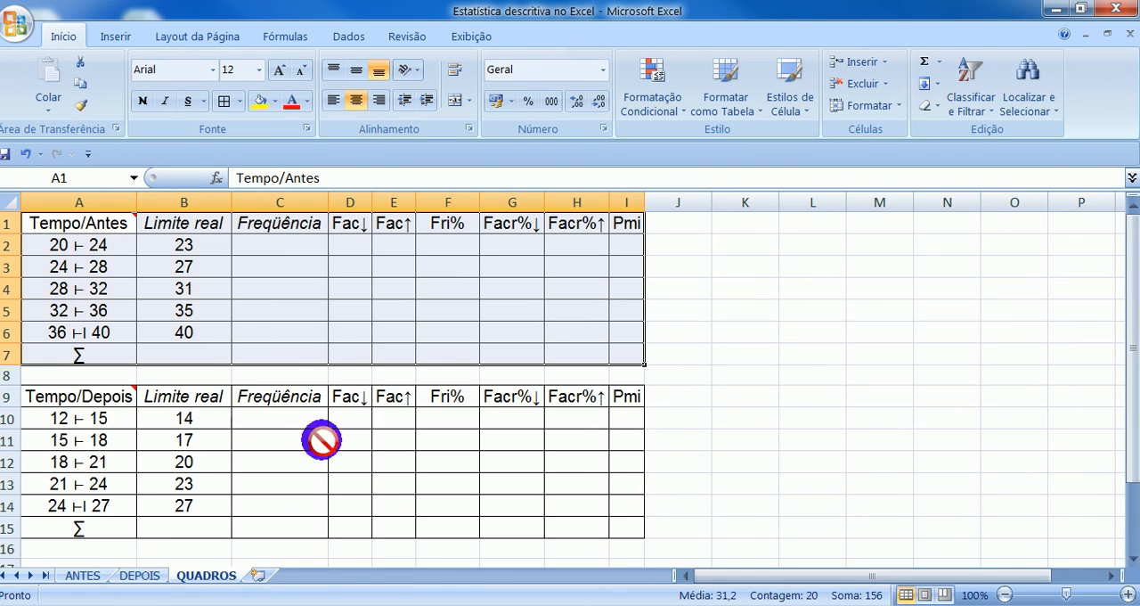
pyautogui.click(78, 575)
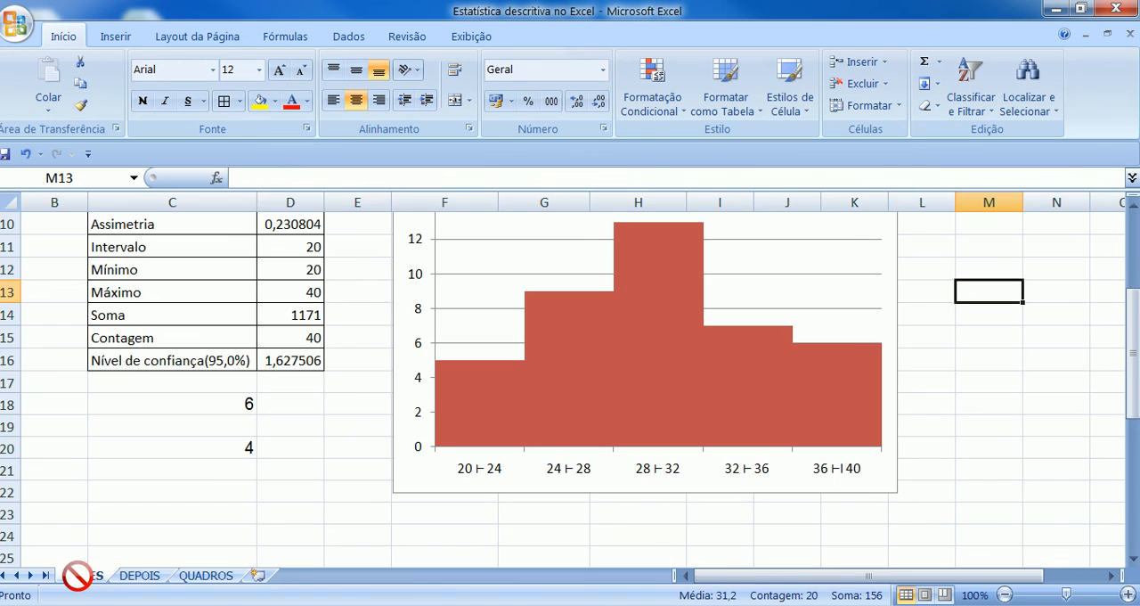
pyautogui.scroll(3, 1112, 418)
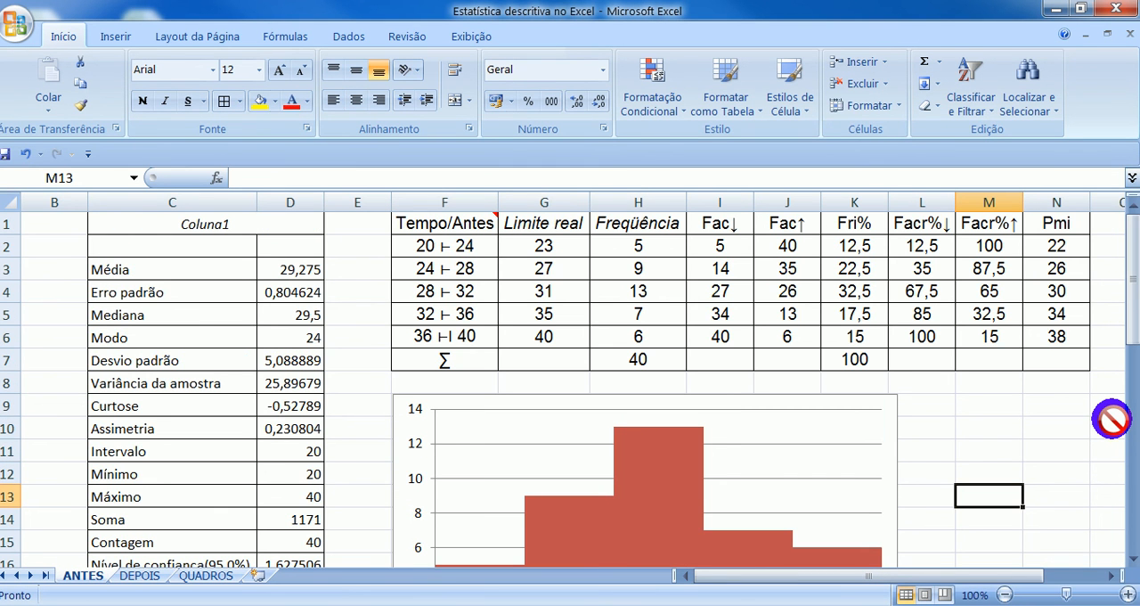
pyautogui.scroll(-4, 1111, 418)
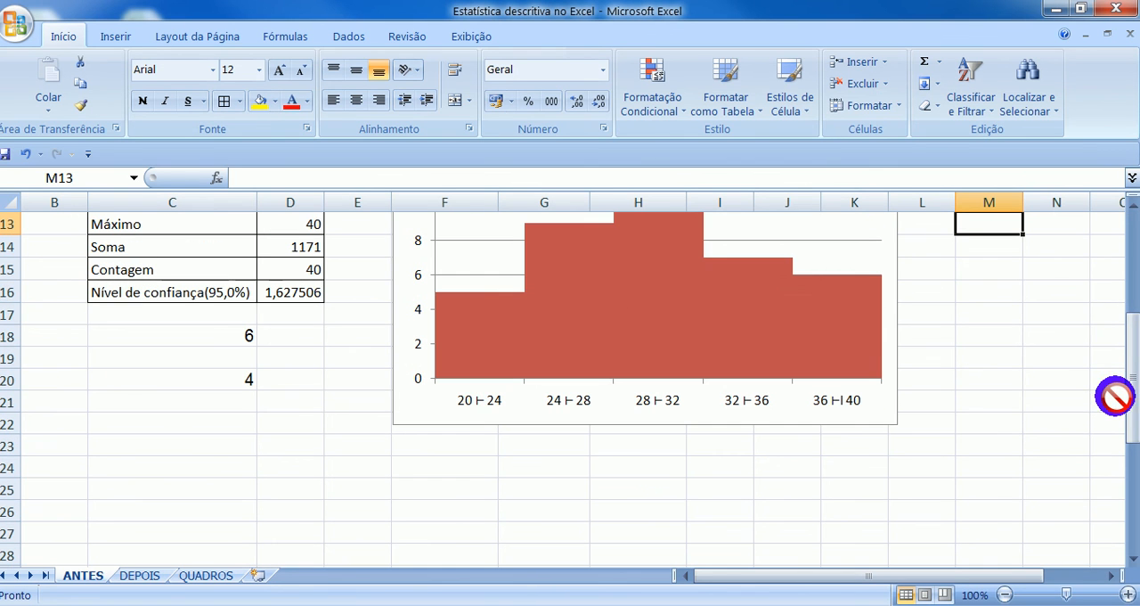